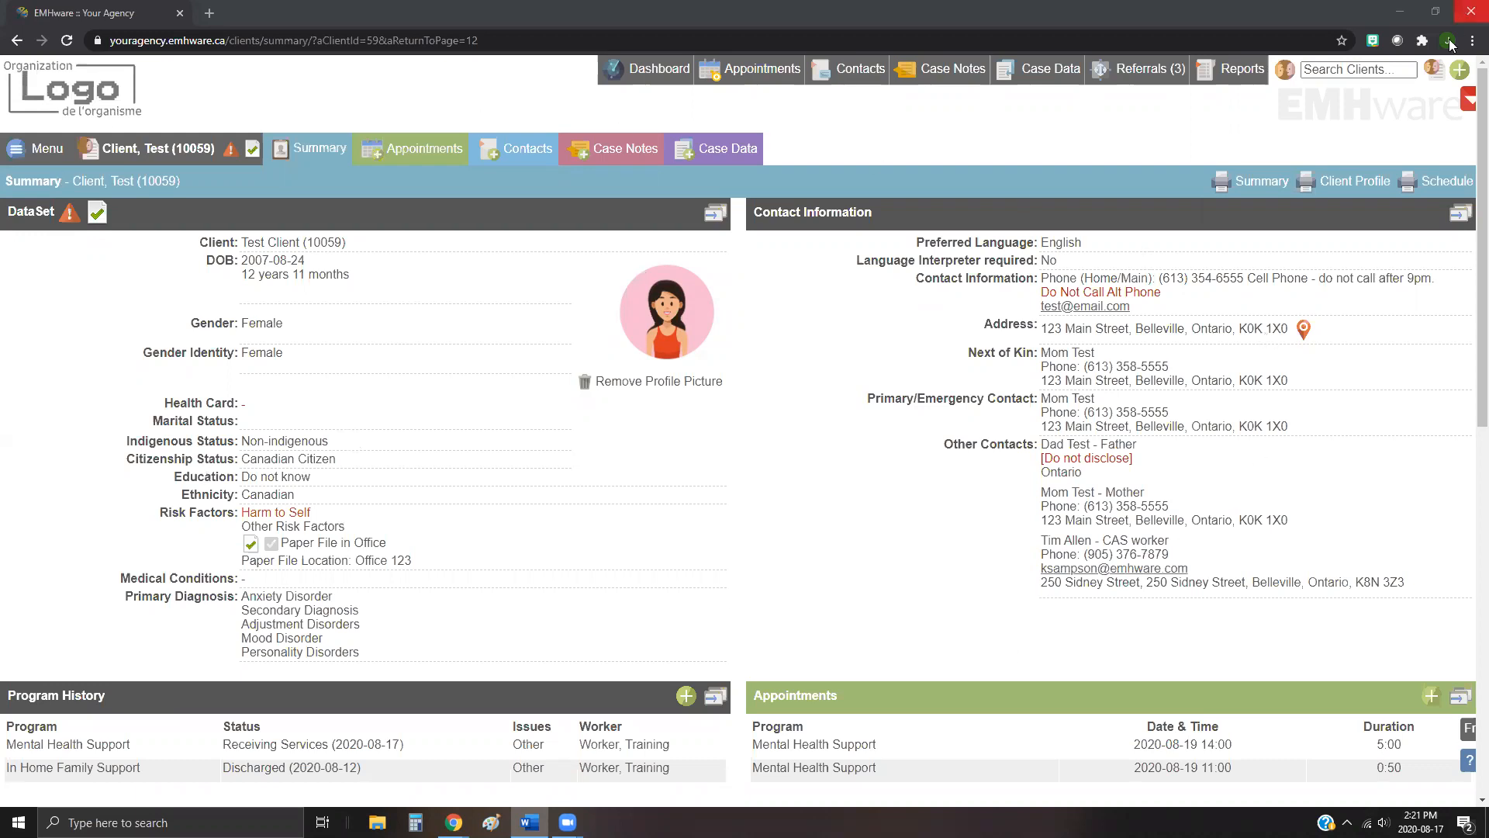
left_click(1438, 77)
left_click(1438, 78)
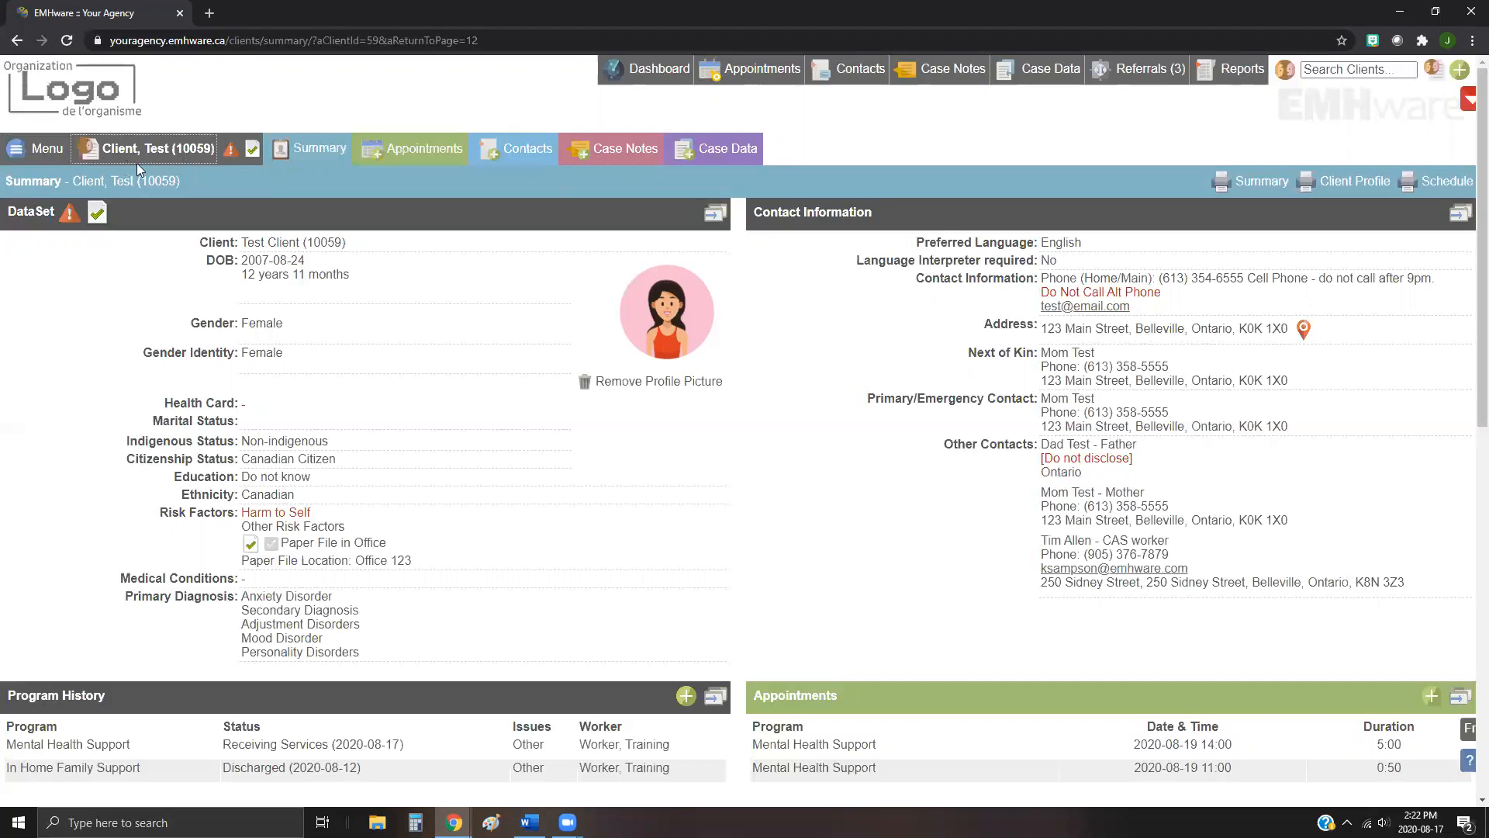
Step: Open the client's DataSet record and check its last-updated date and time
left_click(196, 154)
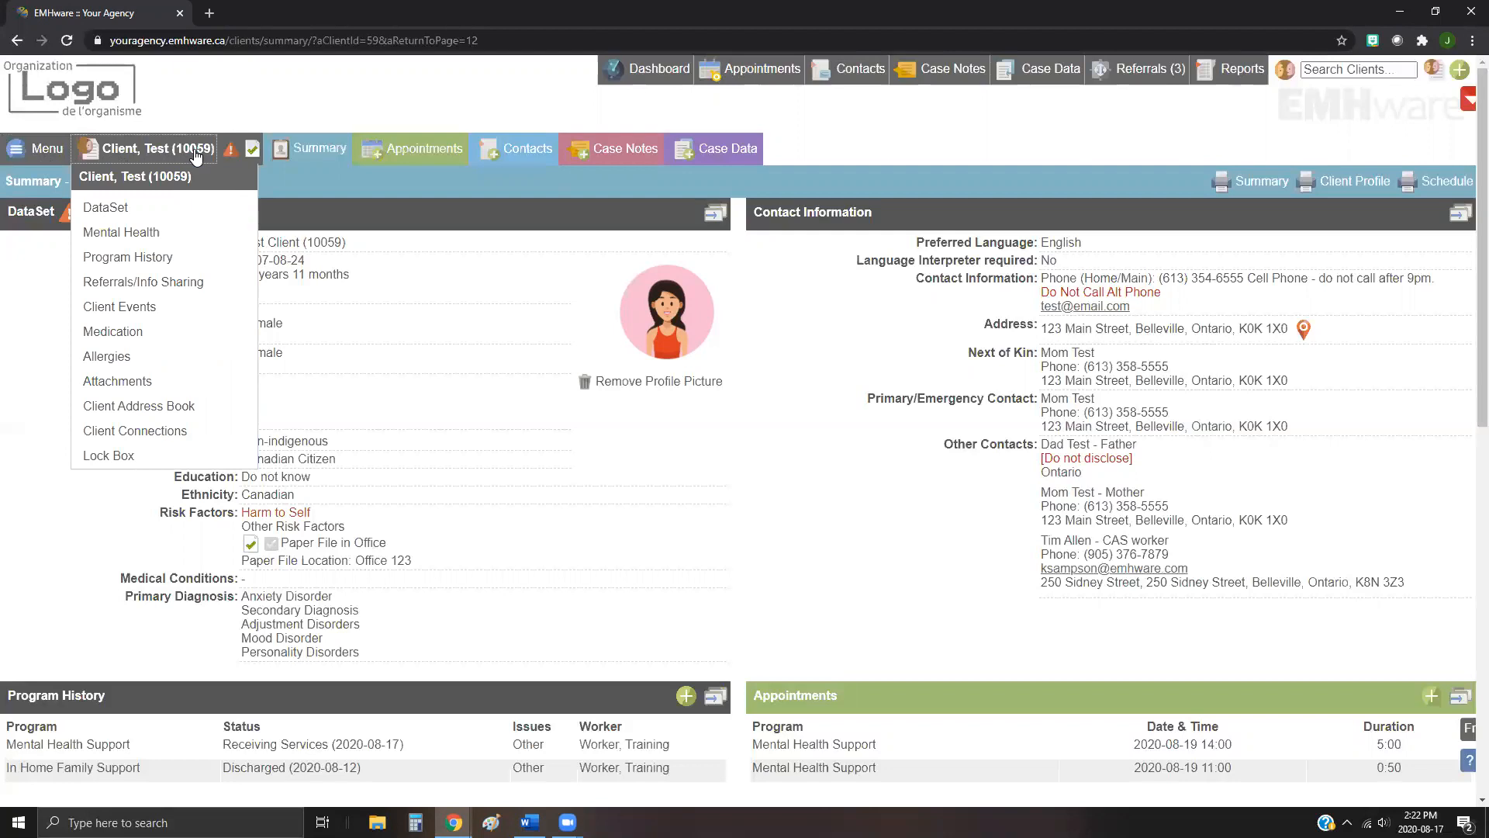
left_click(143, 205)
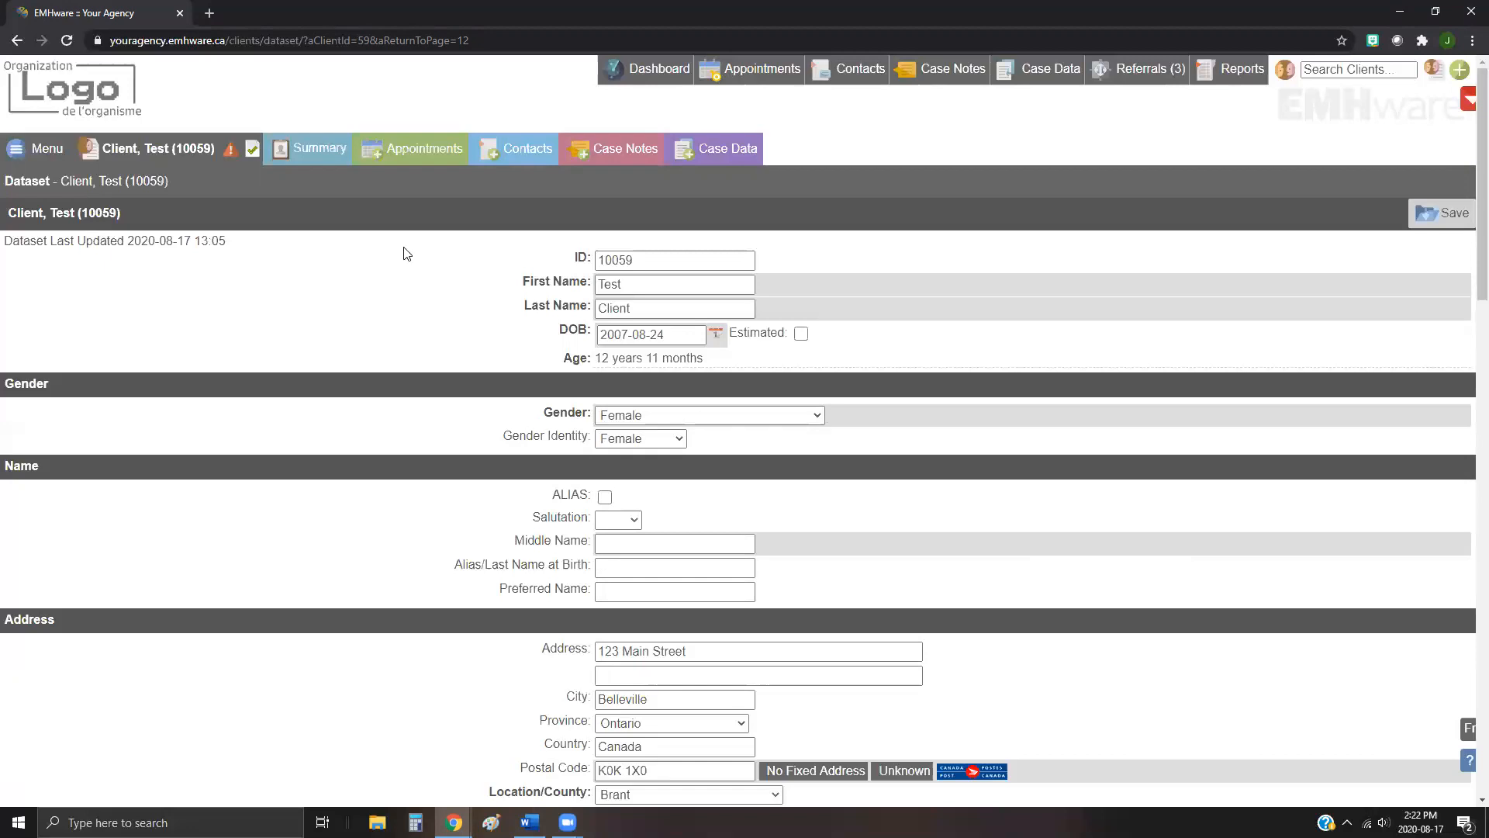
left_click(155, 148)
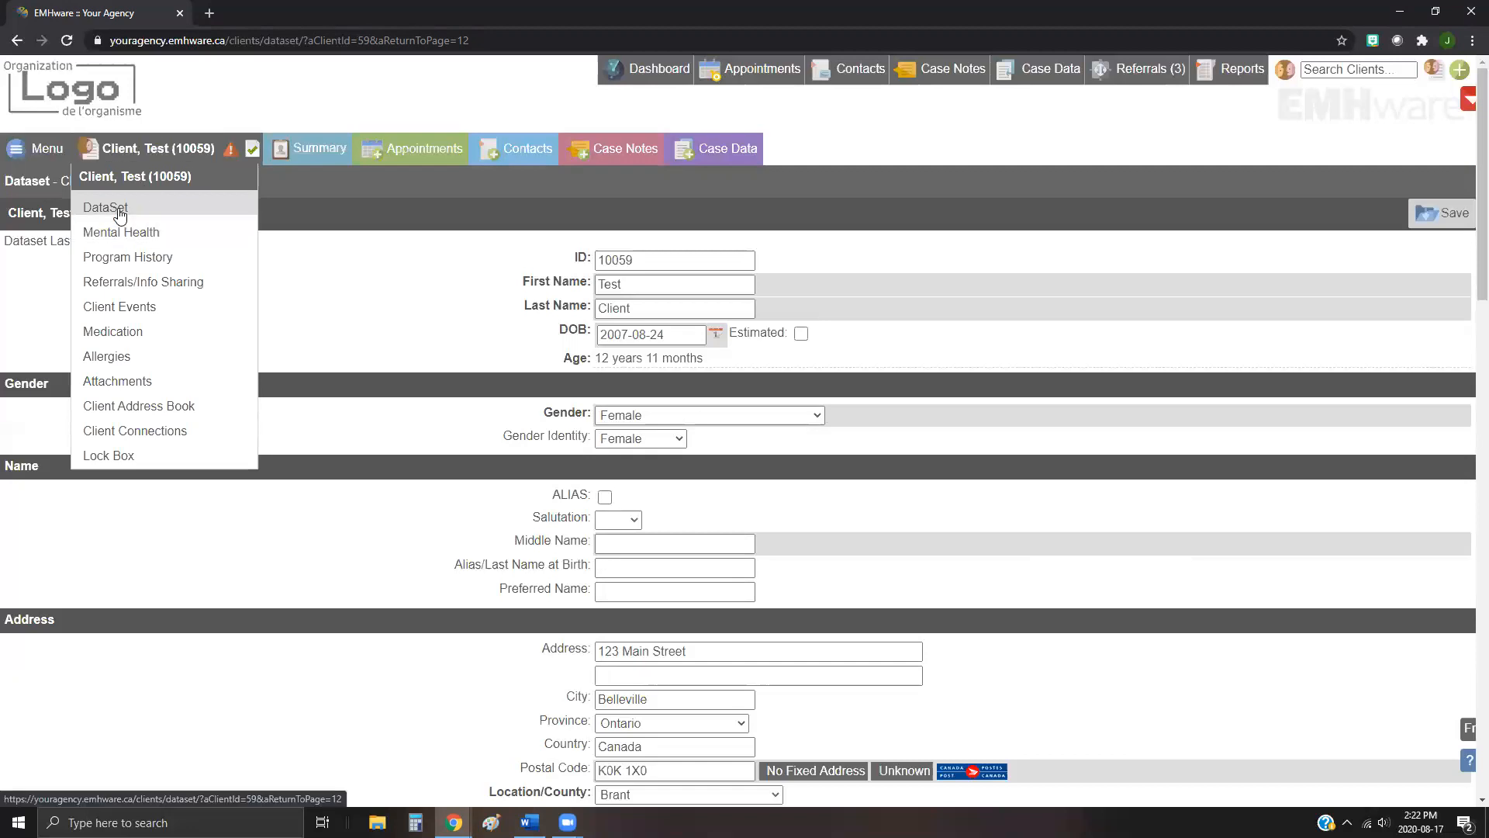
left_click(159, 207)
left_click_drag(234, 245, 7, 243)
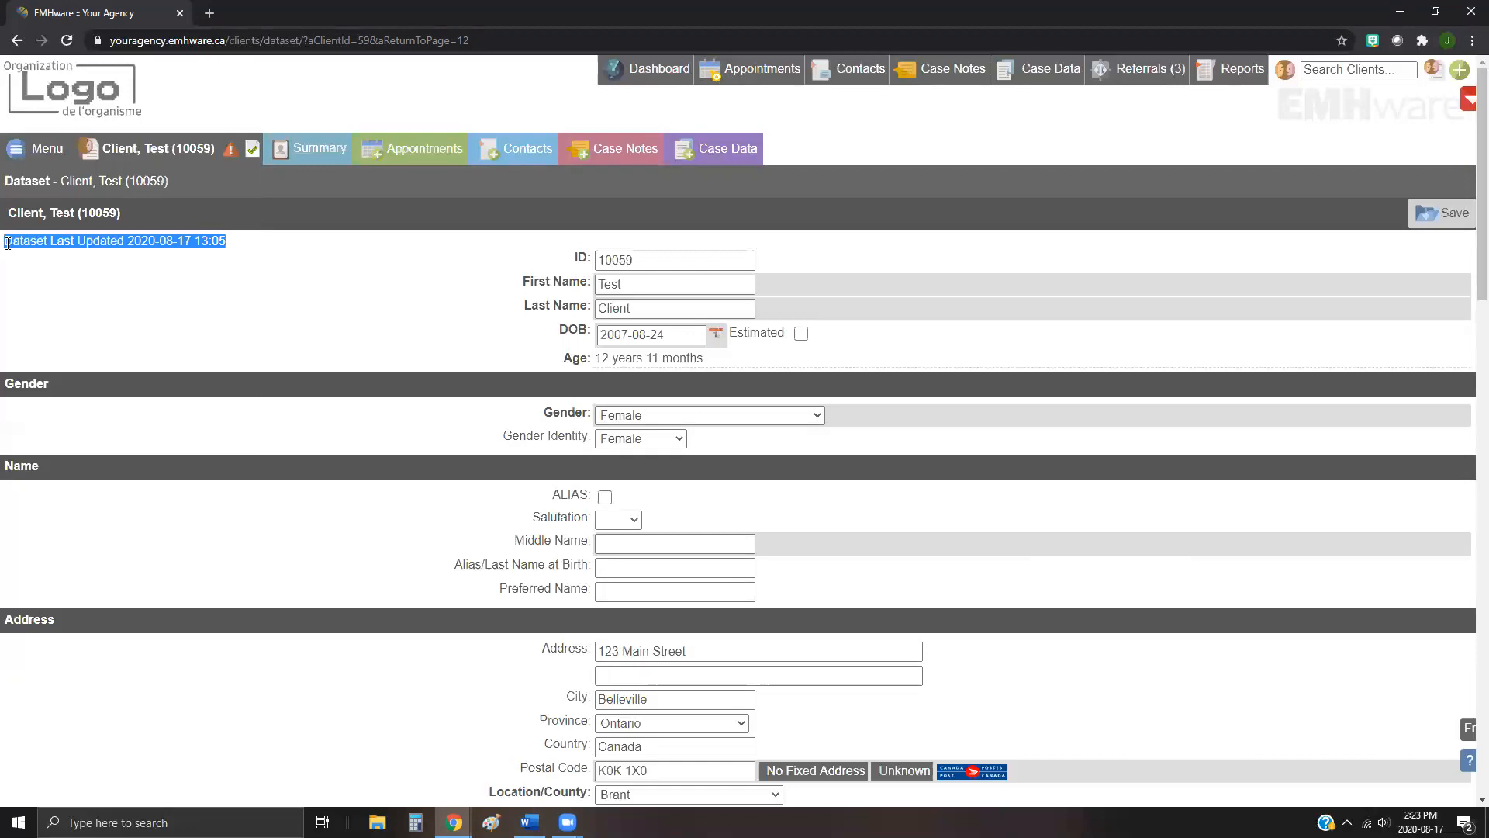
left_click(7, 243)
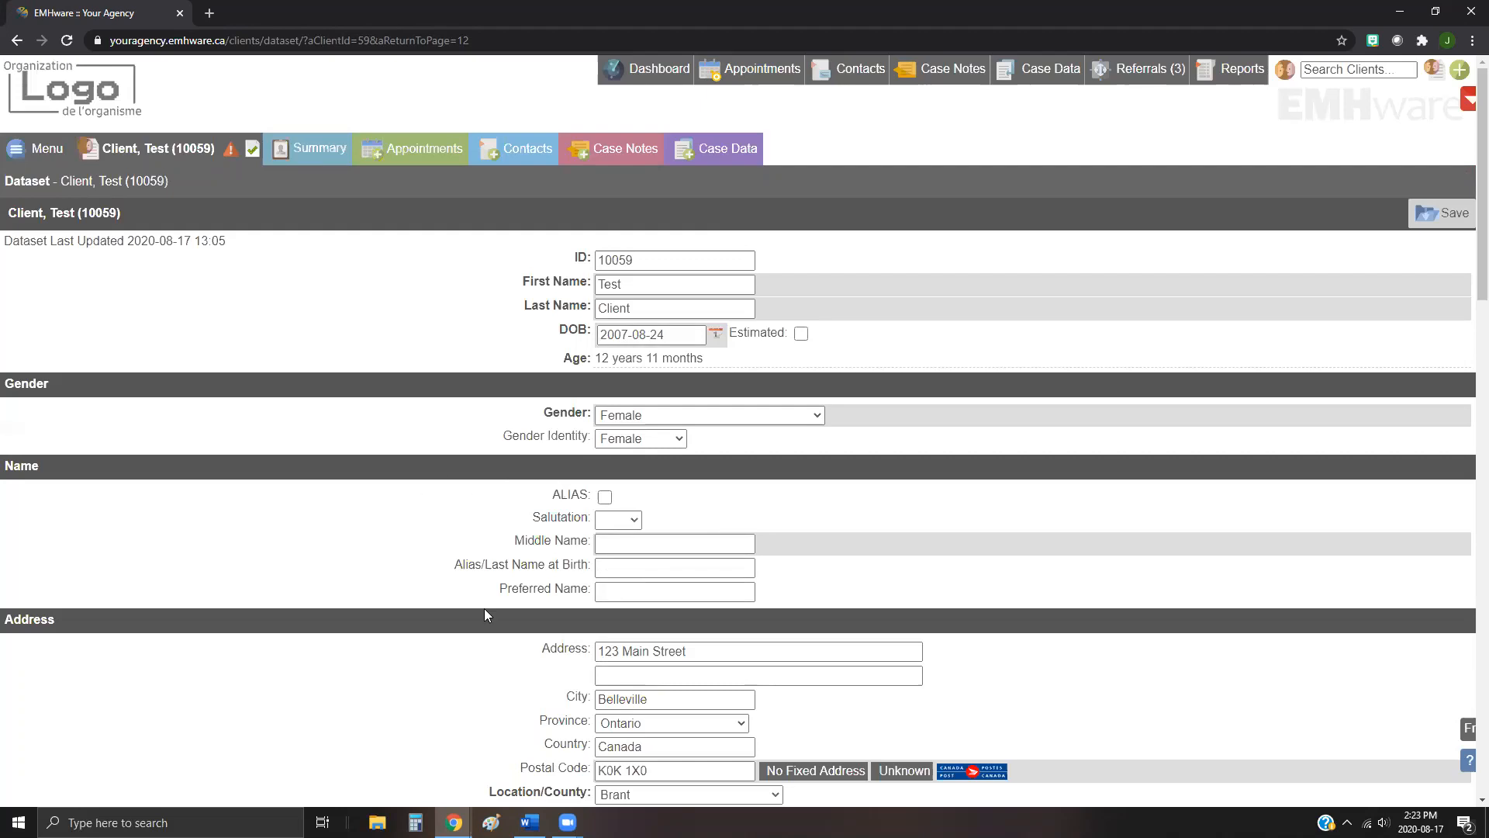
Step: Review the DataSet's name, address and contact information, including phone comments and the available types of other contact
scroll(492, 605, "down", 3)
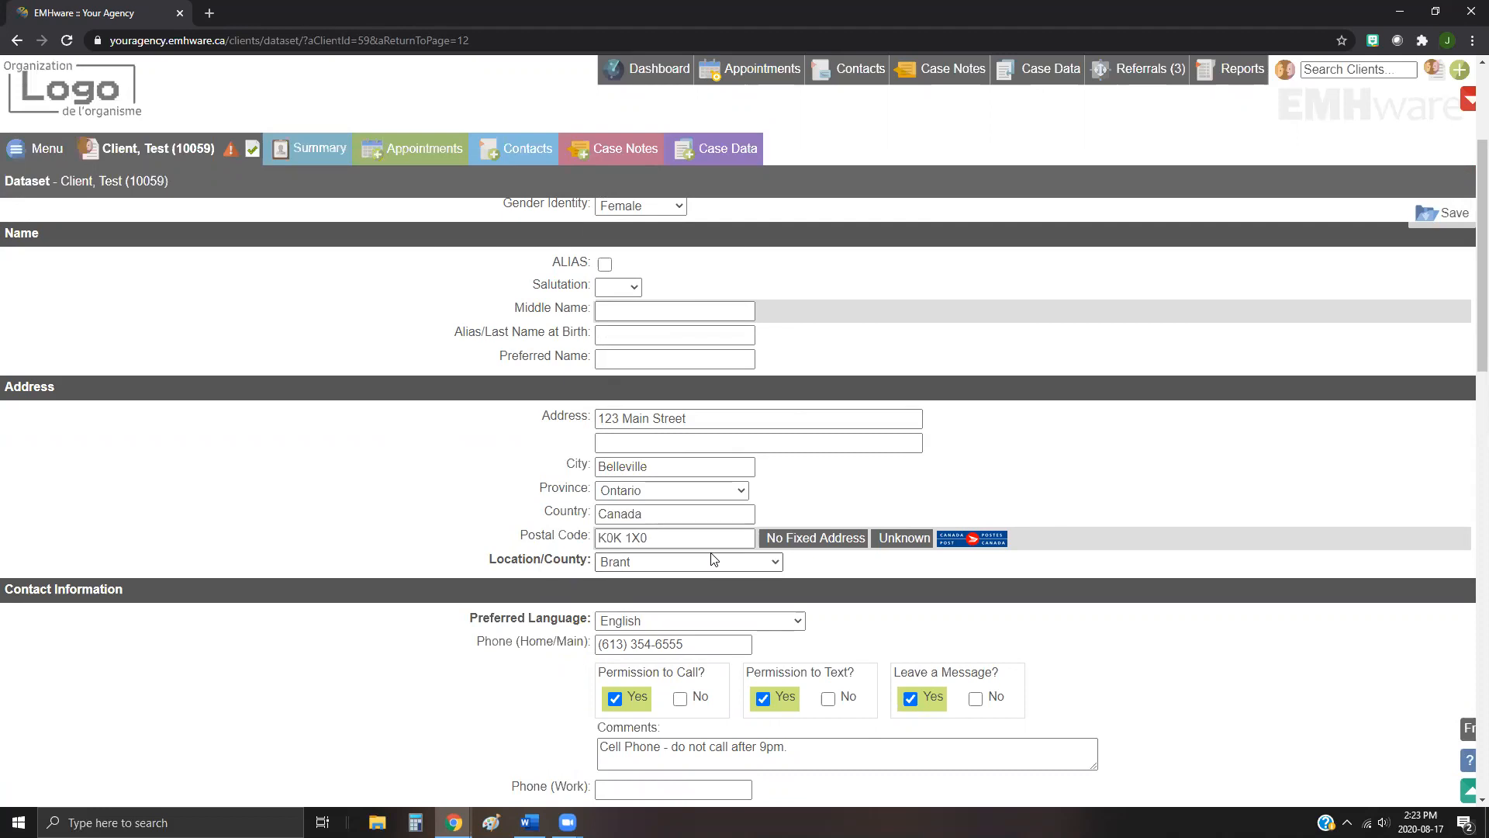
scroll(712, 557, "down", 3)
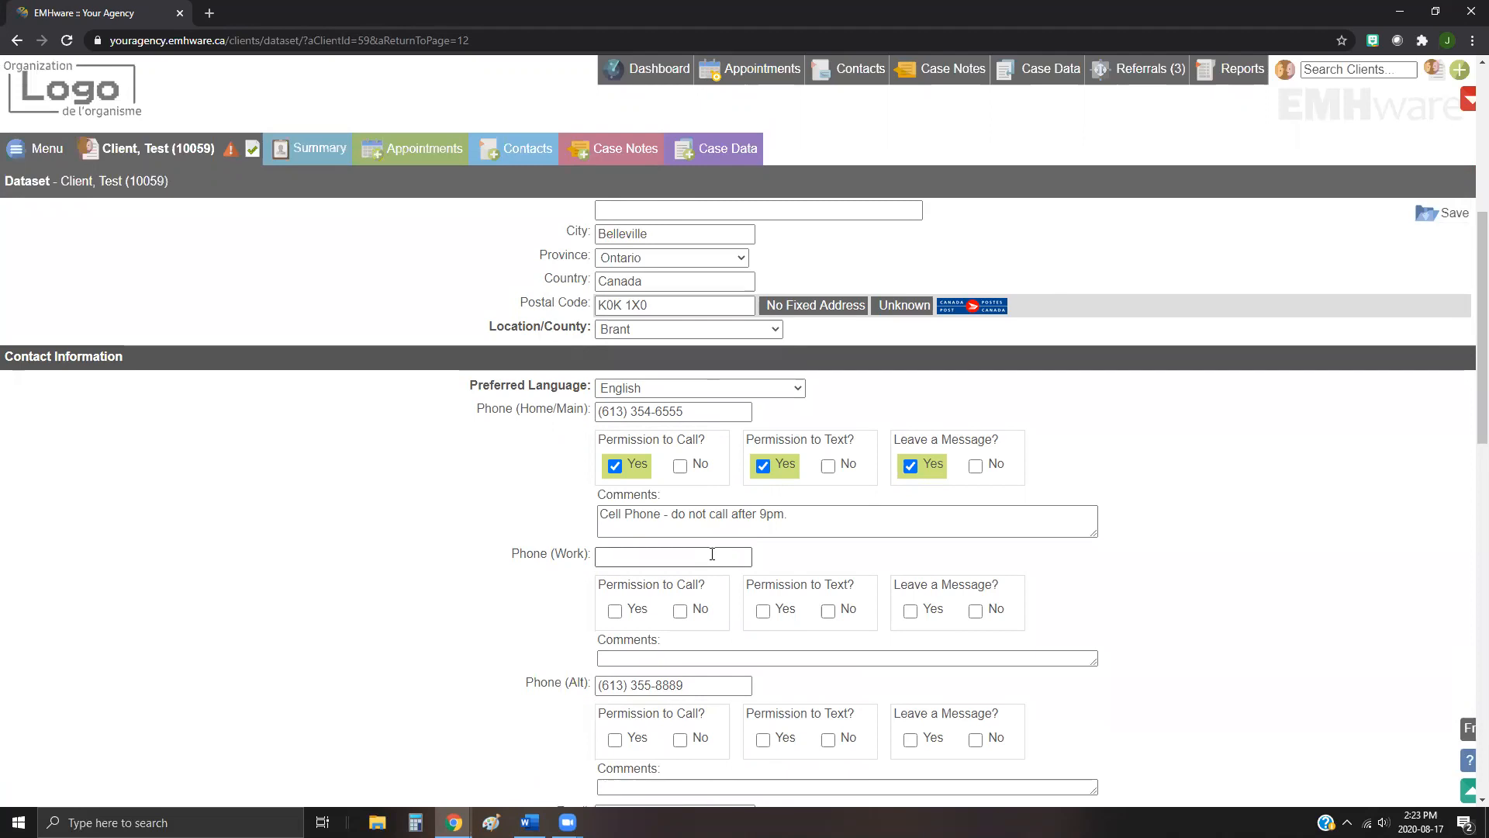
left_click(636, 532)
left_click(647, 523)
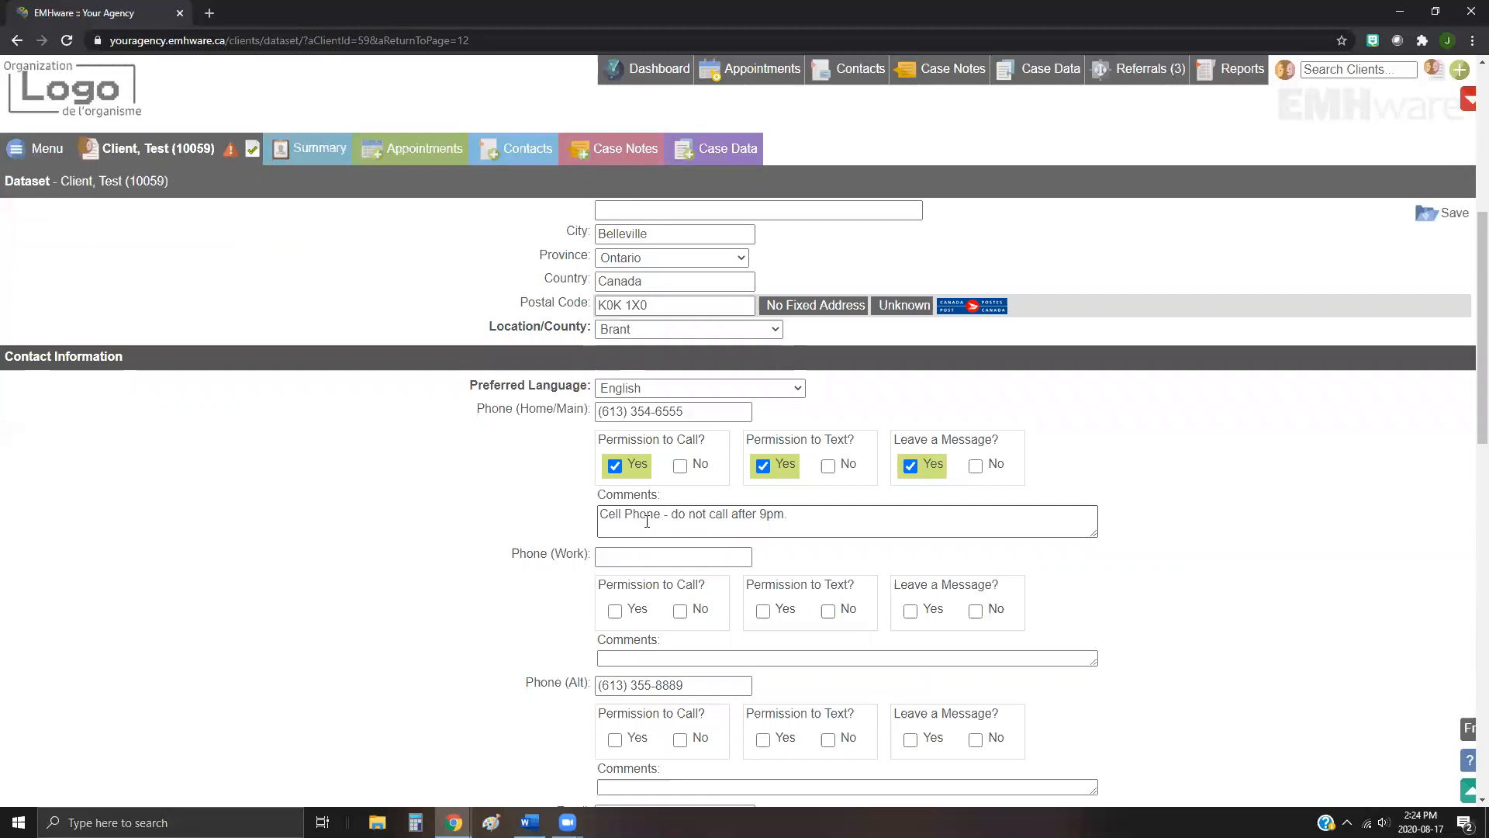
scroll(647, 521, "down", 3)
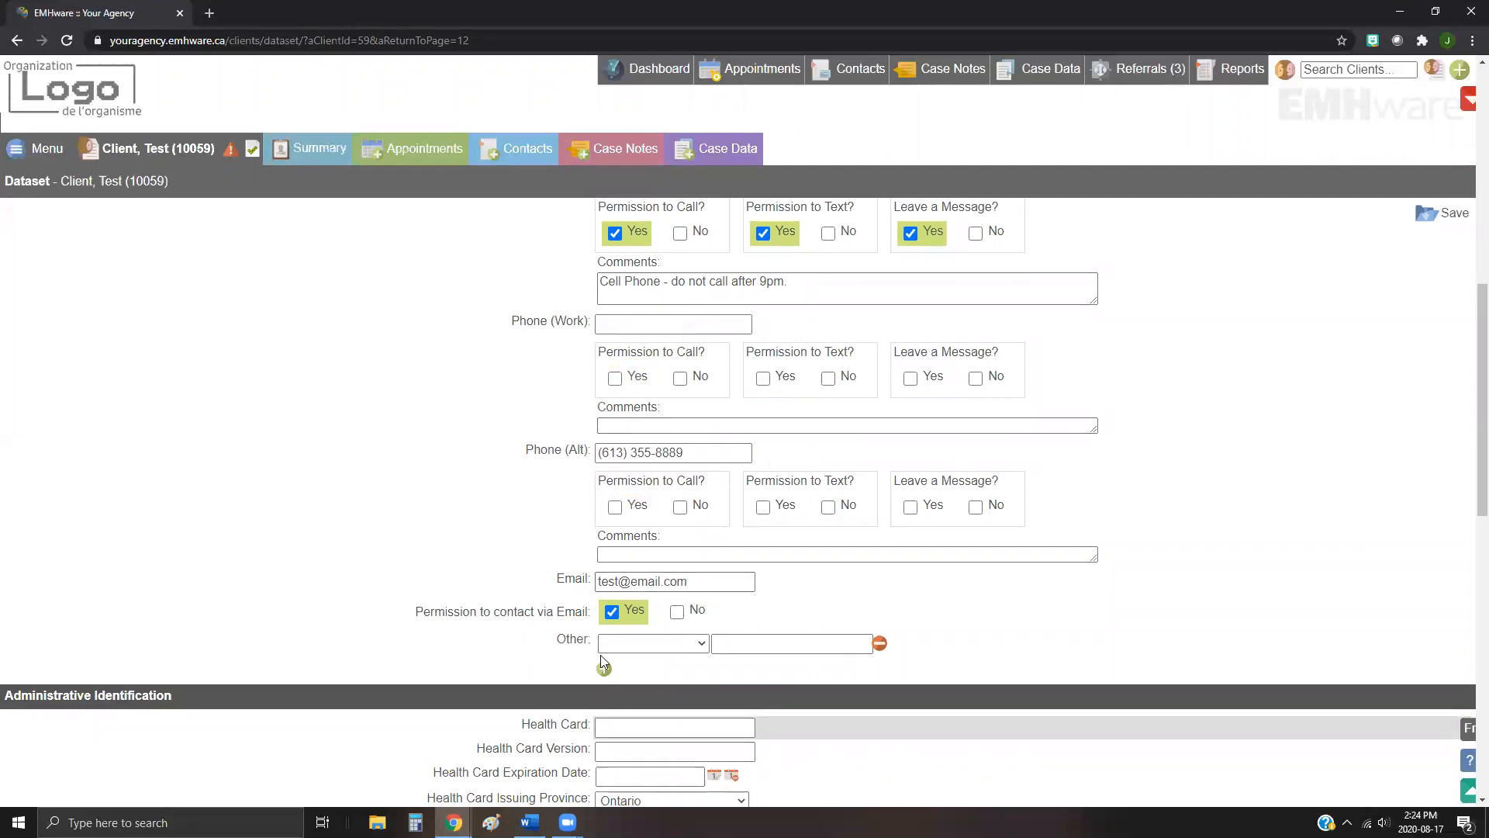
left_click(703, 644)
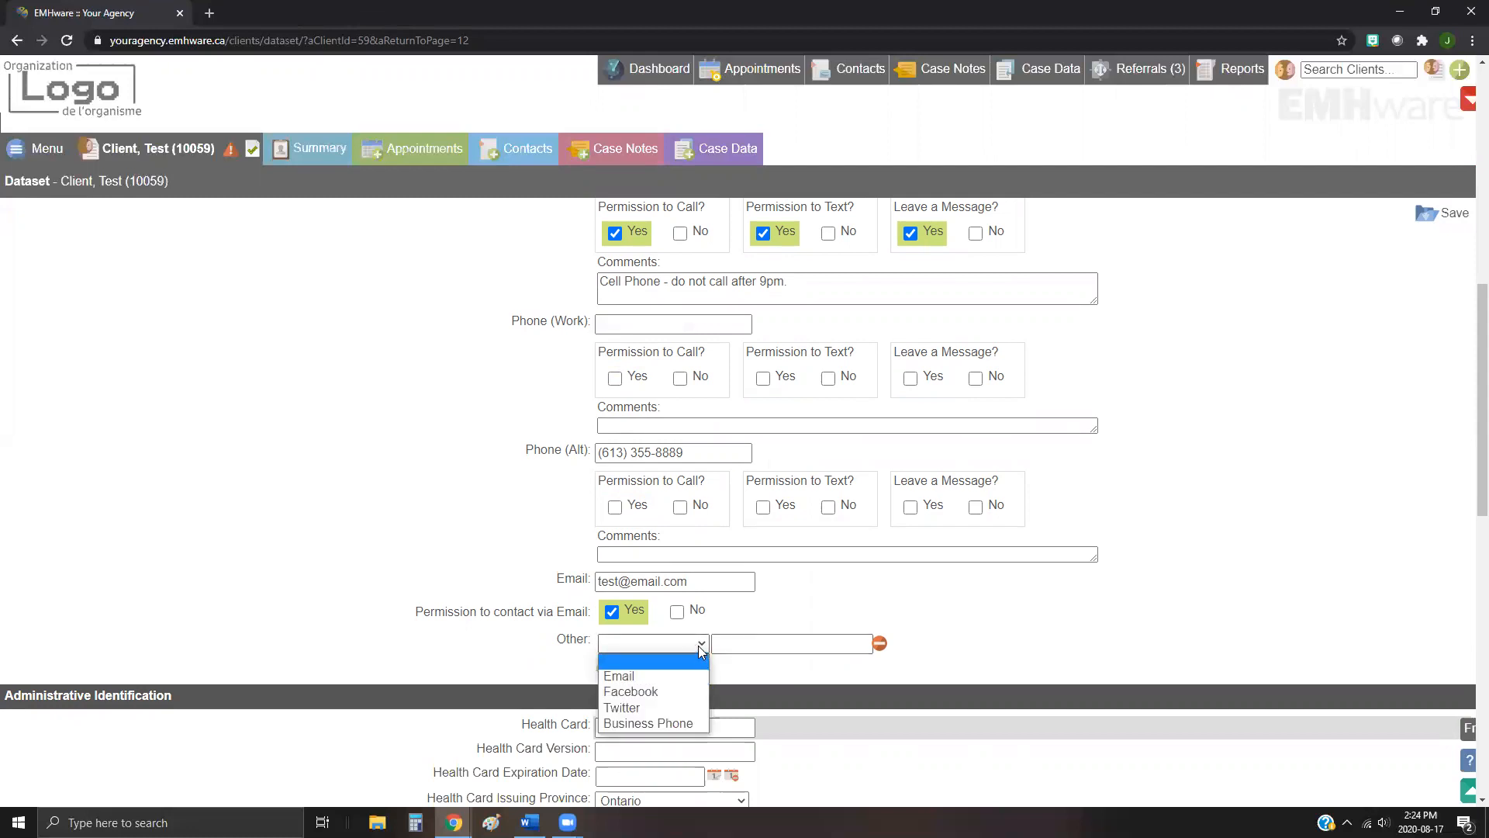
left_click(698, 646)
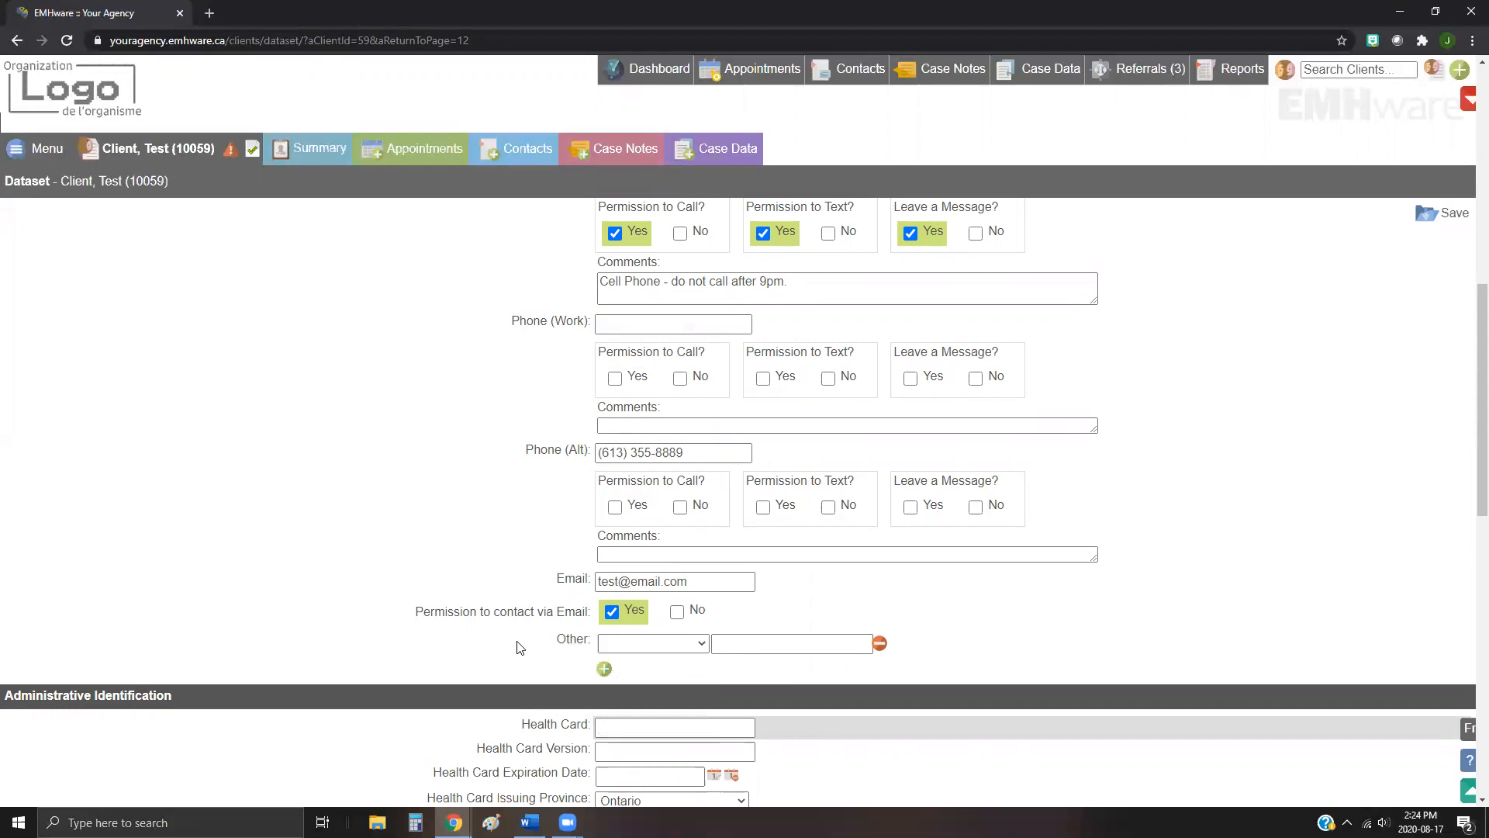
Step: Review the administrative identification, additional information, and culture and language sections, including the language interpreter field, down to the risk factors
scroll(520, 647, "down", 5)
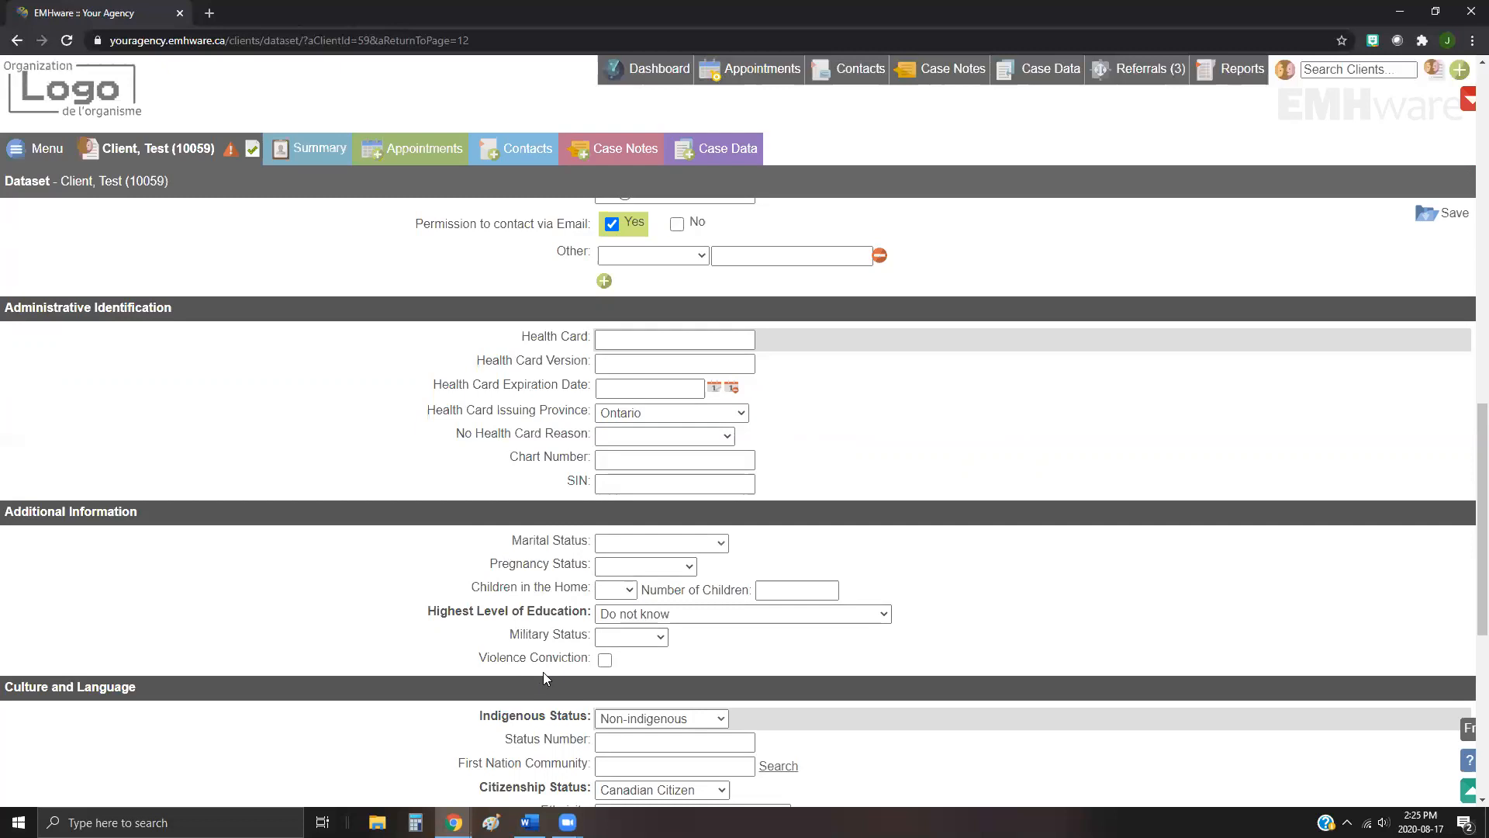
scroll(548, 673, "down", 4)
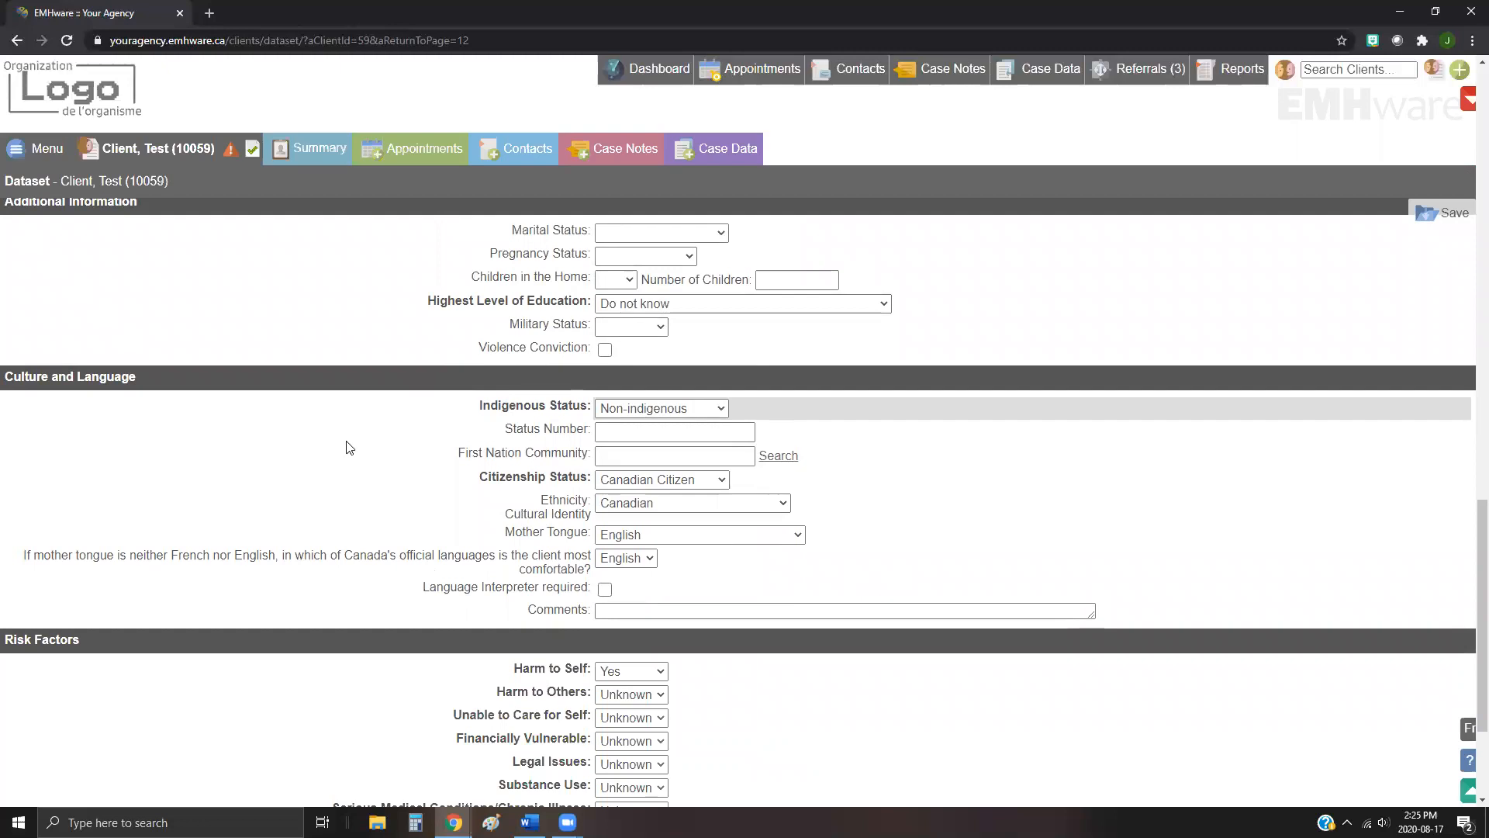
left_click_drag(418, 587, 596, 596)
left_click(555, 584)
scroll(552, 584, "down", 3)
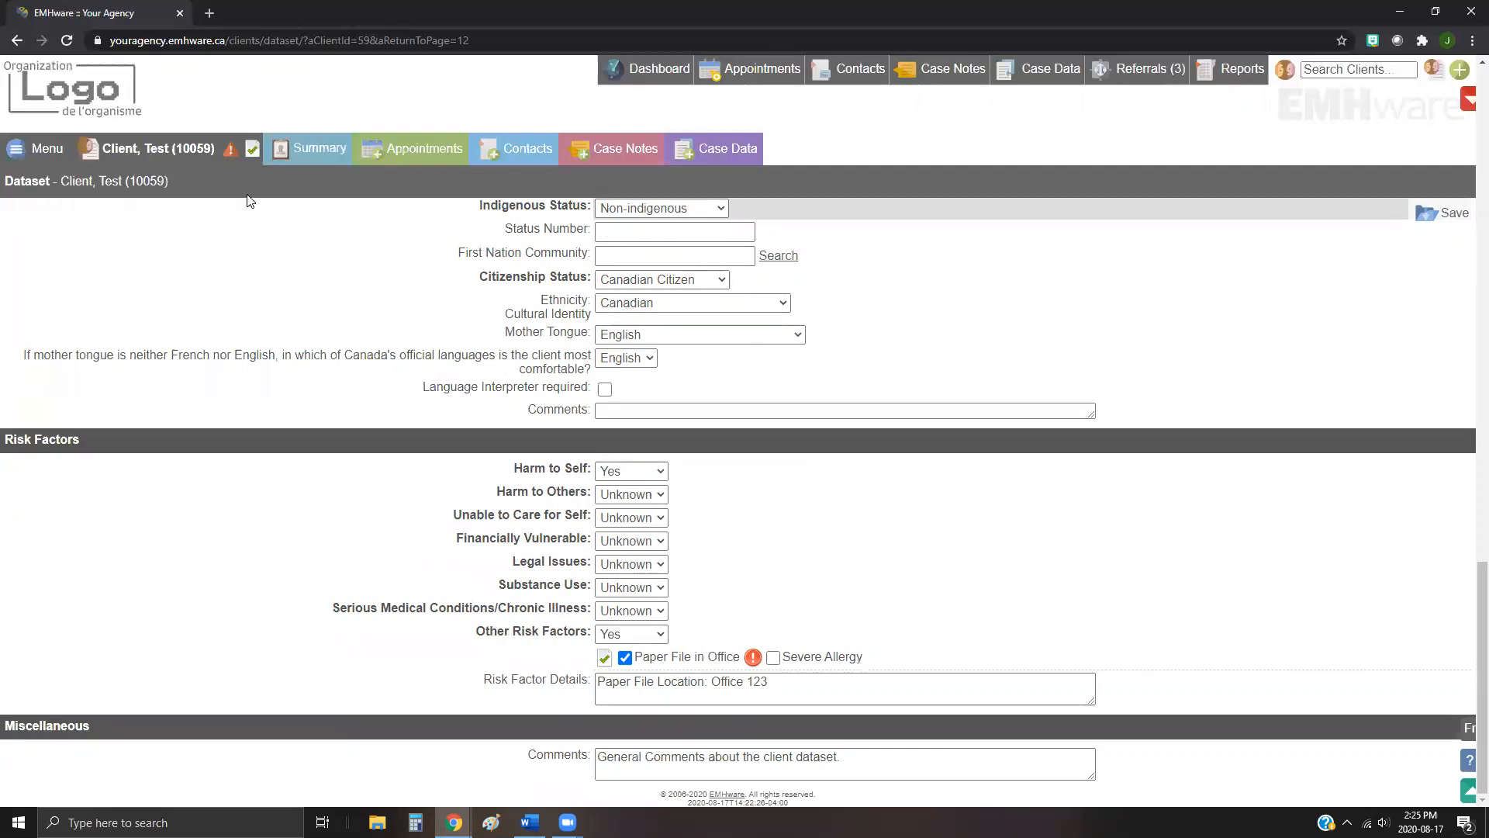
Step: Examine the client's risk factor alerts and details in the DataSet and on the client's Summary page
mouse_move(229, 152)
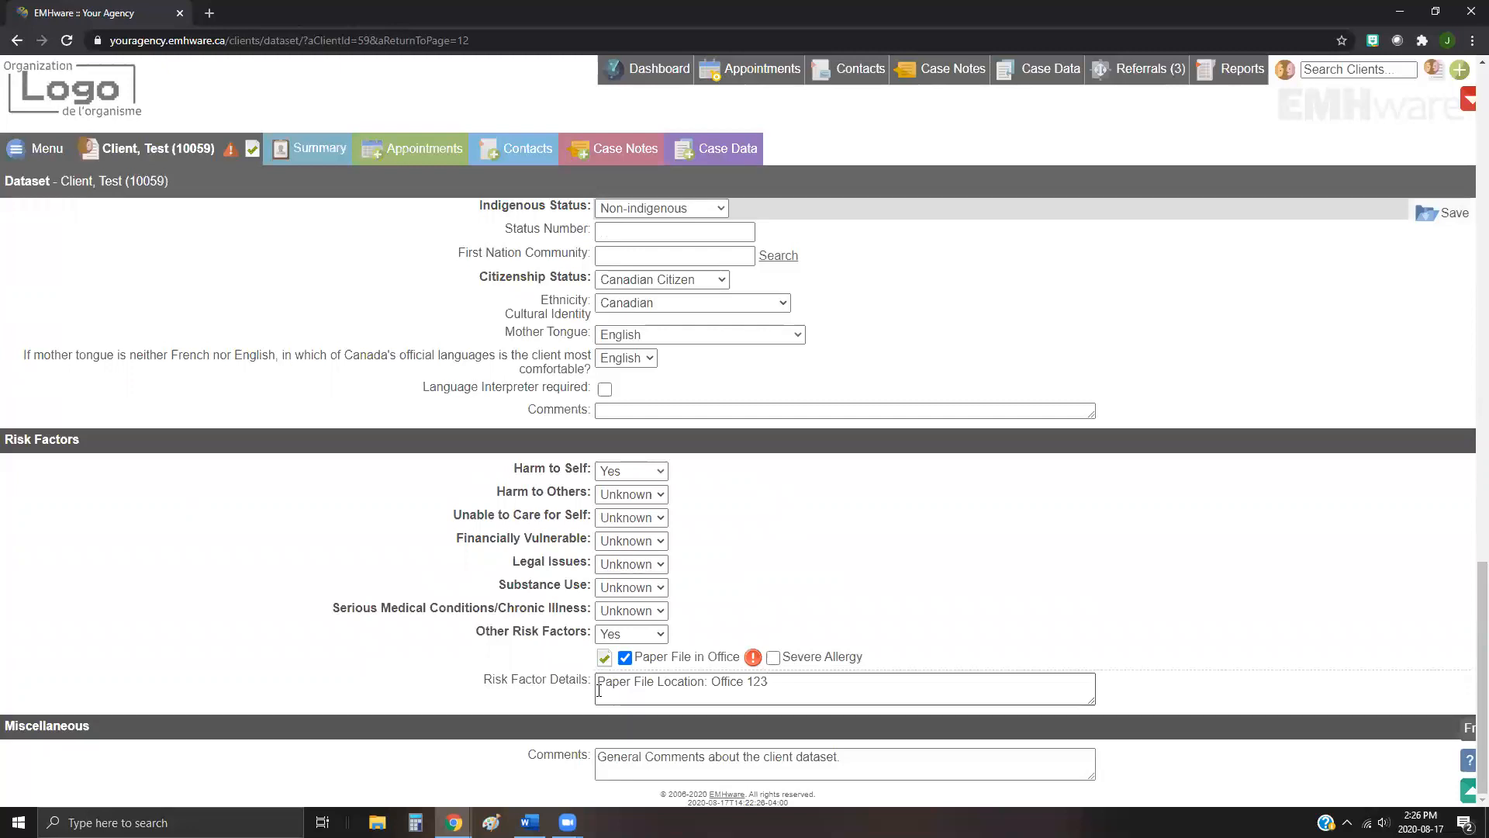
left_click(808, 679)
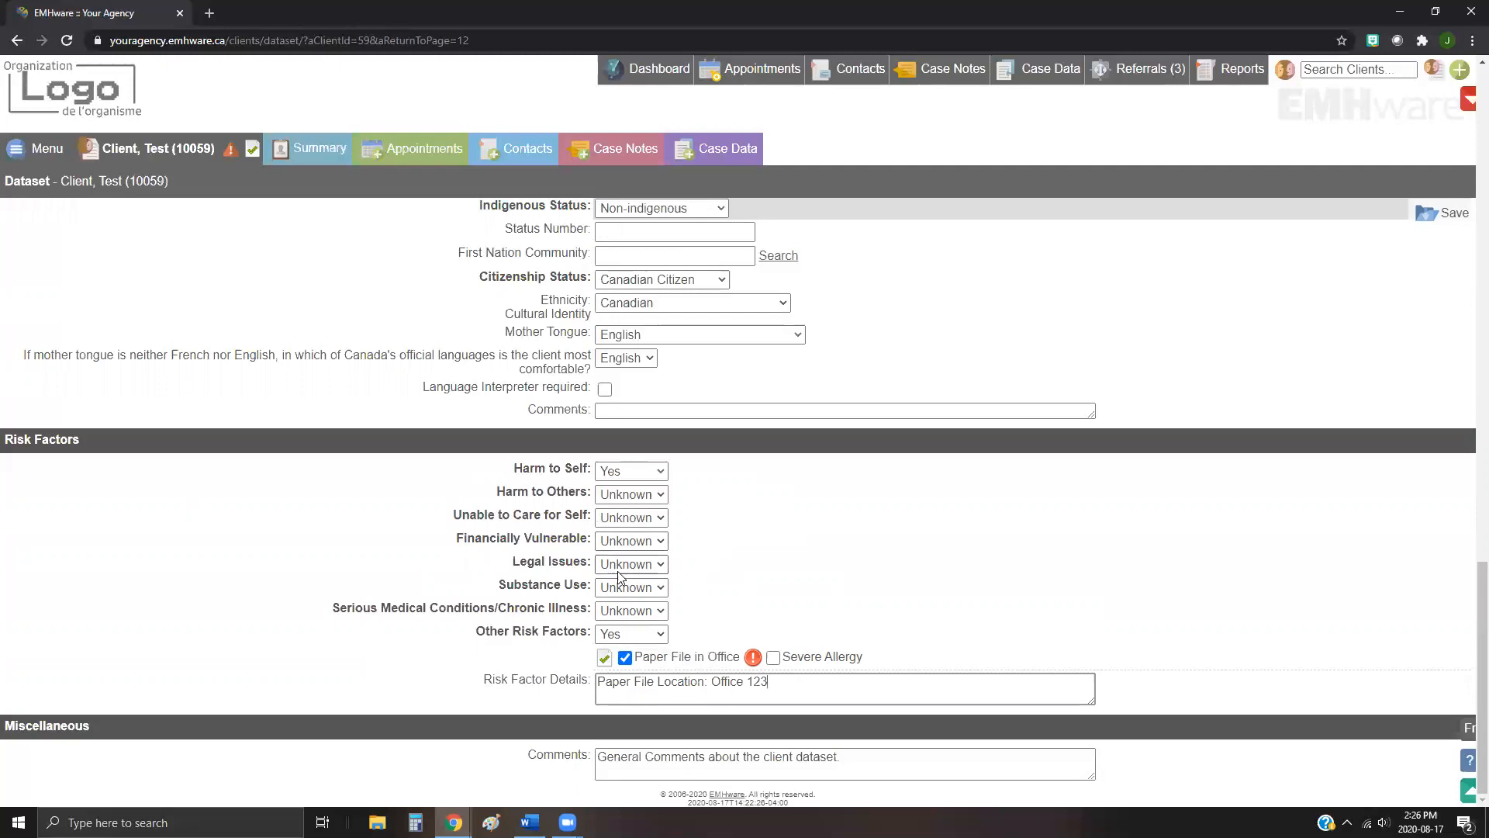
left_click(318, 149)
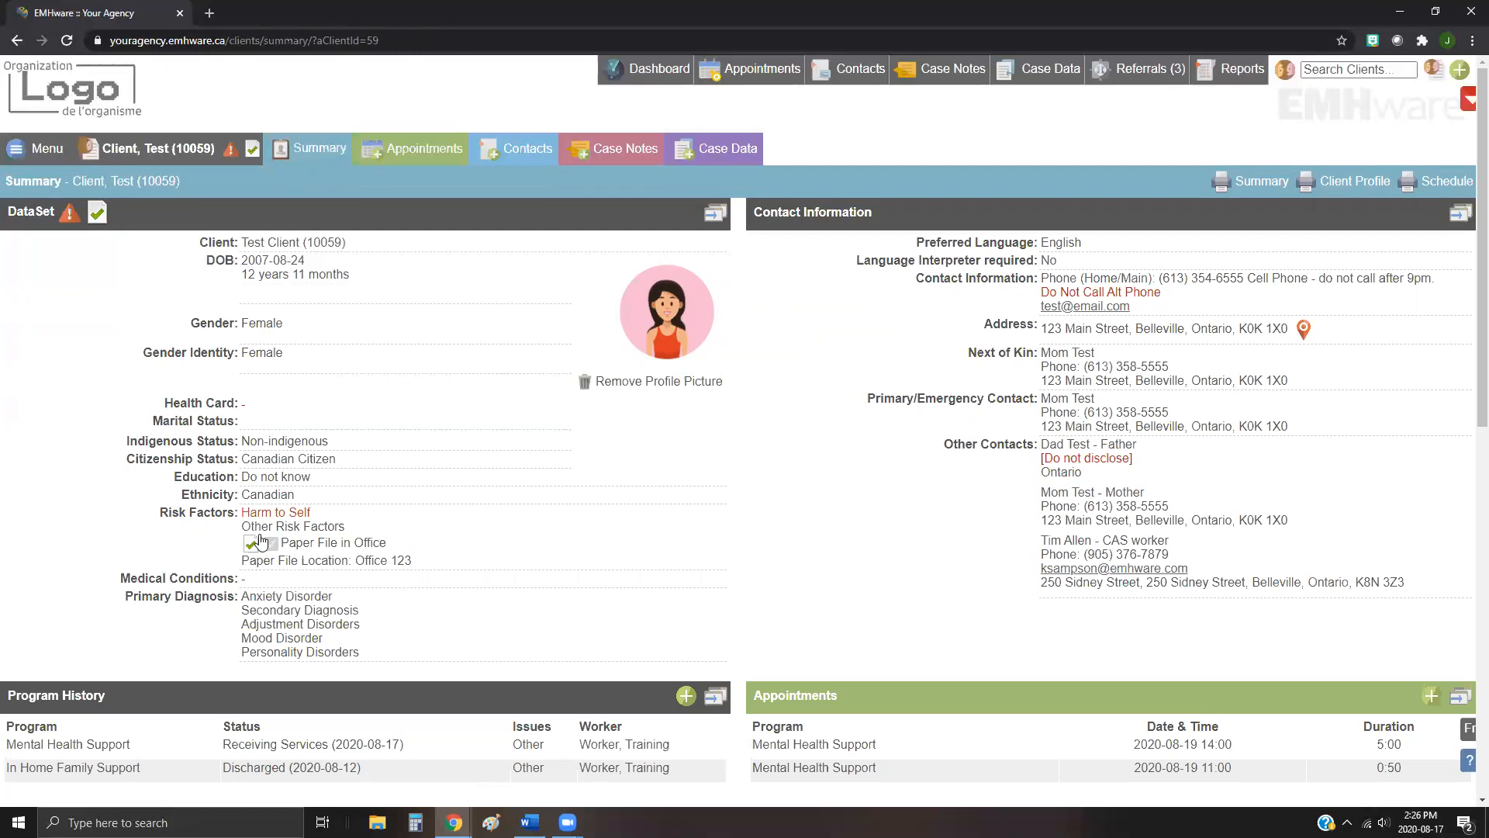
Step: Reopen the client's DataSet and mark Severe Allergy under Other Risk Factors
left_click(138, 149)
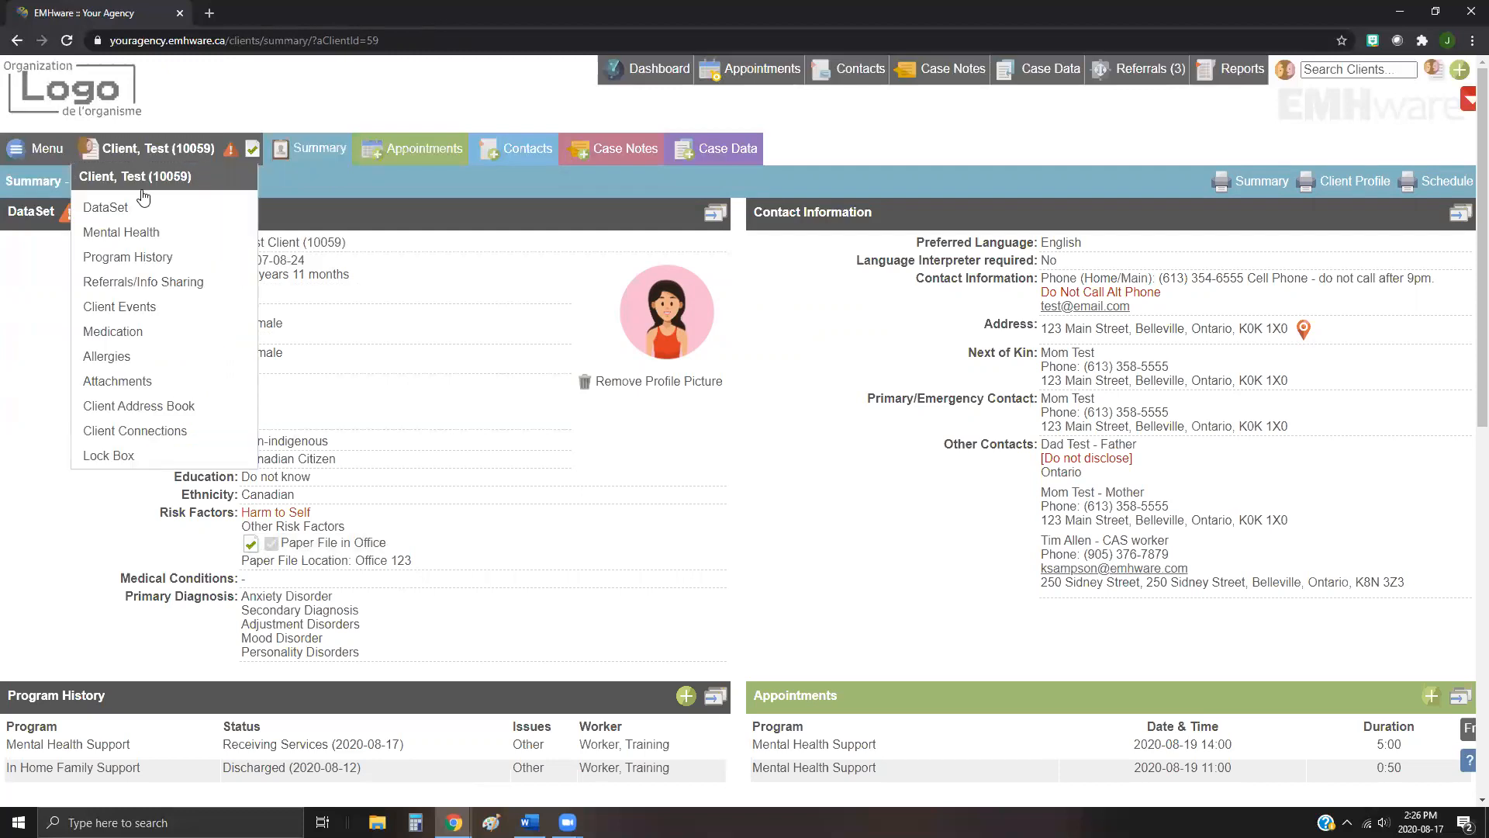
left_click(121, 205)
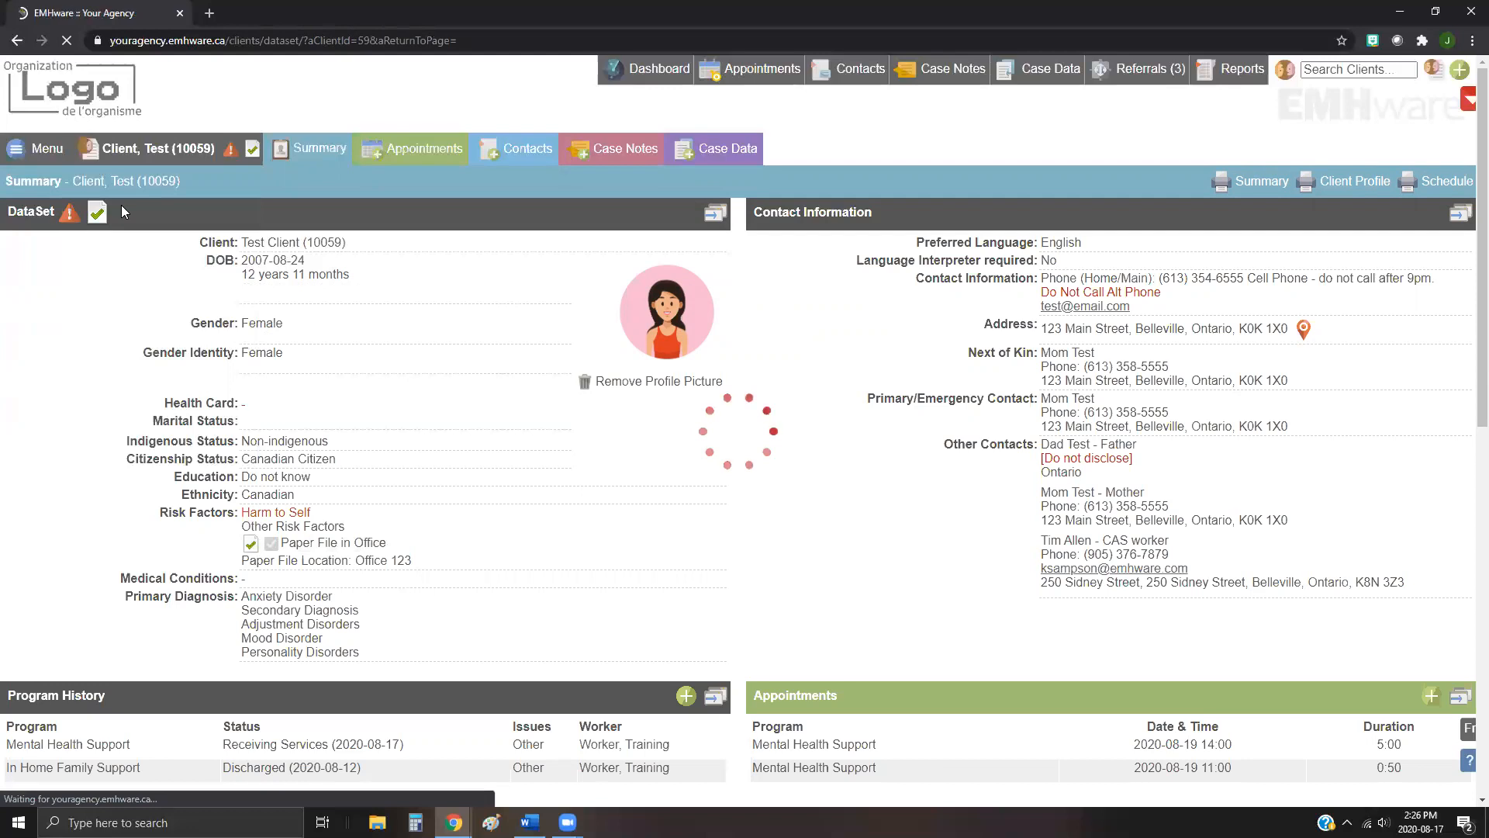
scroll(909, 558, "down", 20)
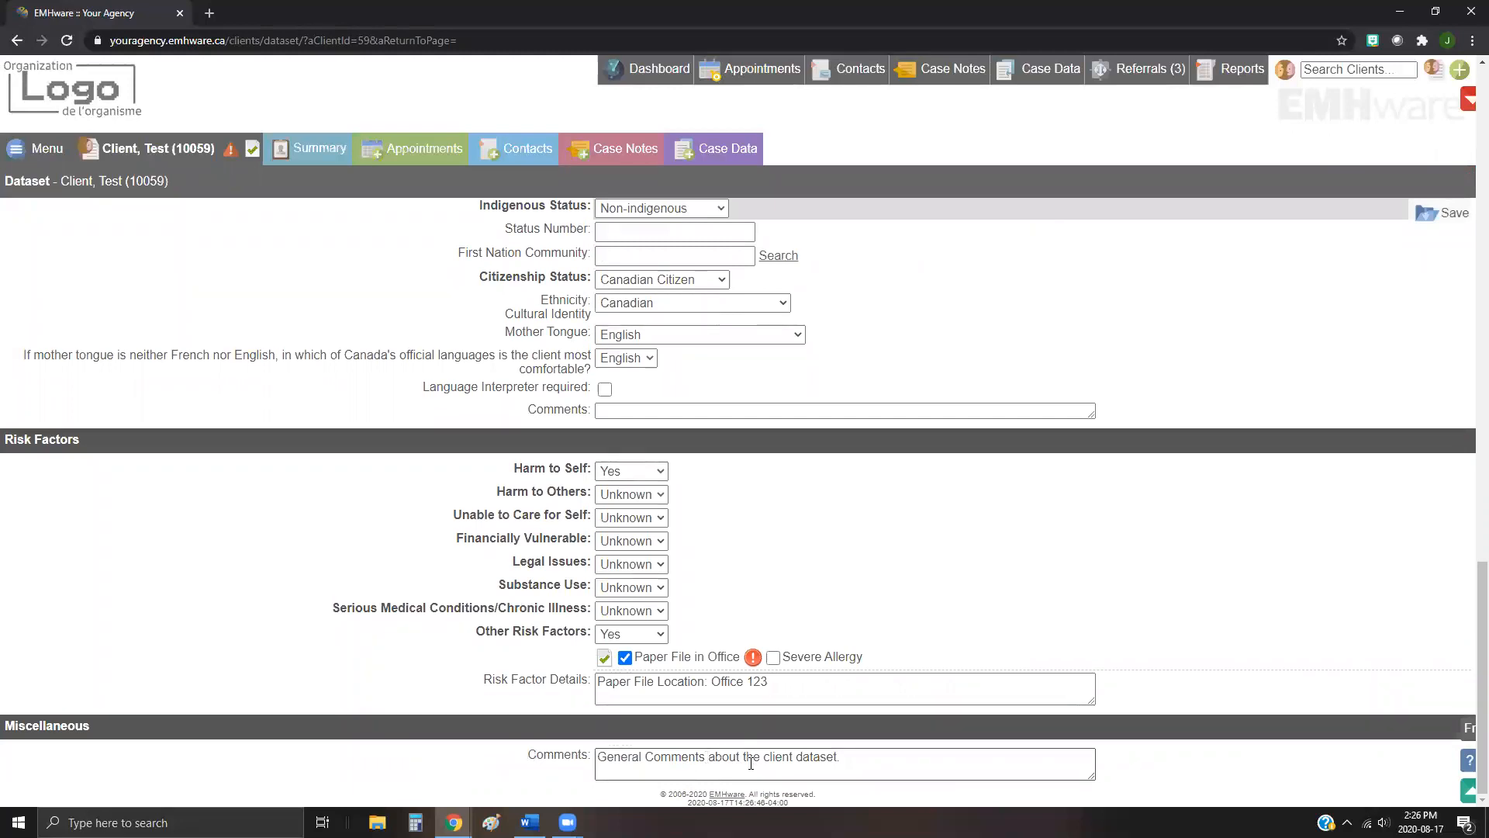
left_click(773, 656)
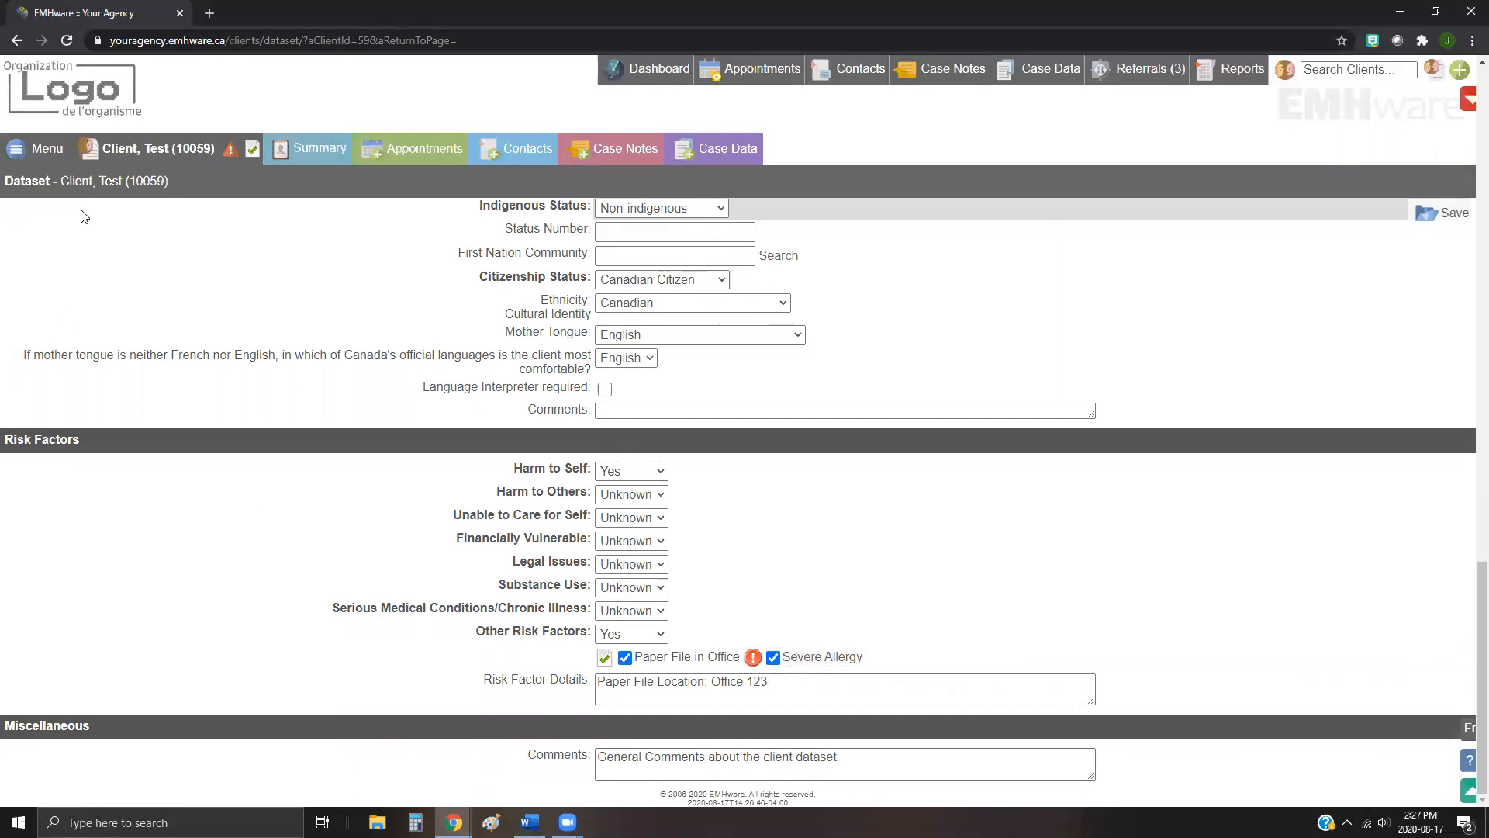
Step: Try to open the client's Mental Health page with unsaved DataSet changes, but choose to stay on the DataSet
left_click(133, 159)
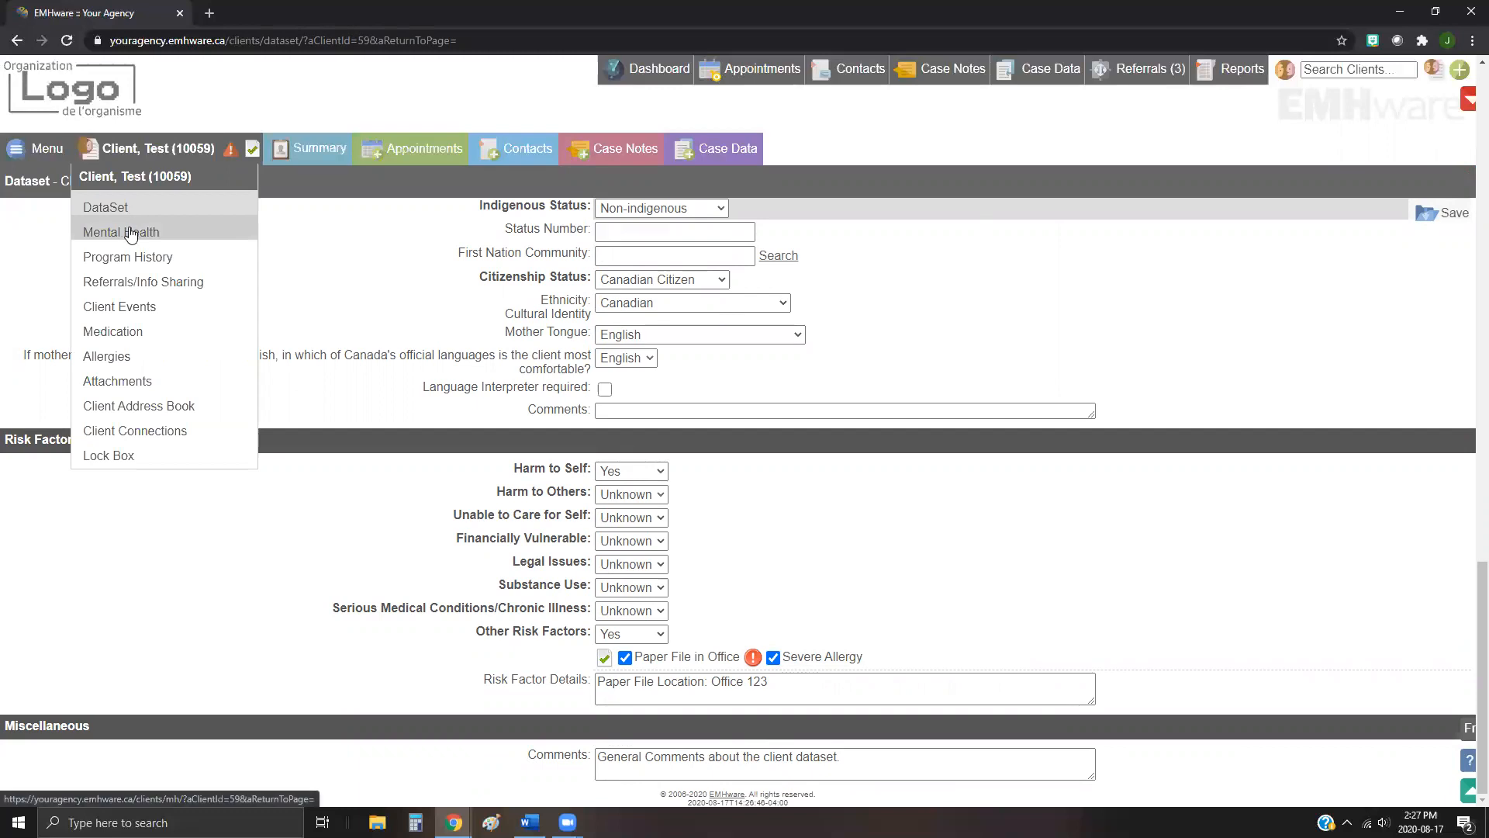
left_click(131, 232)
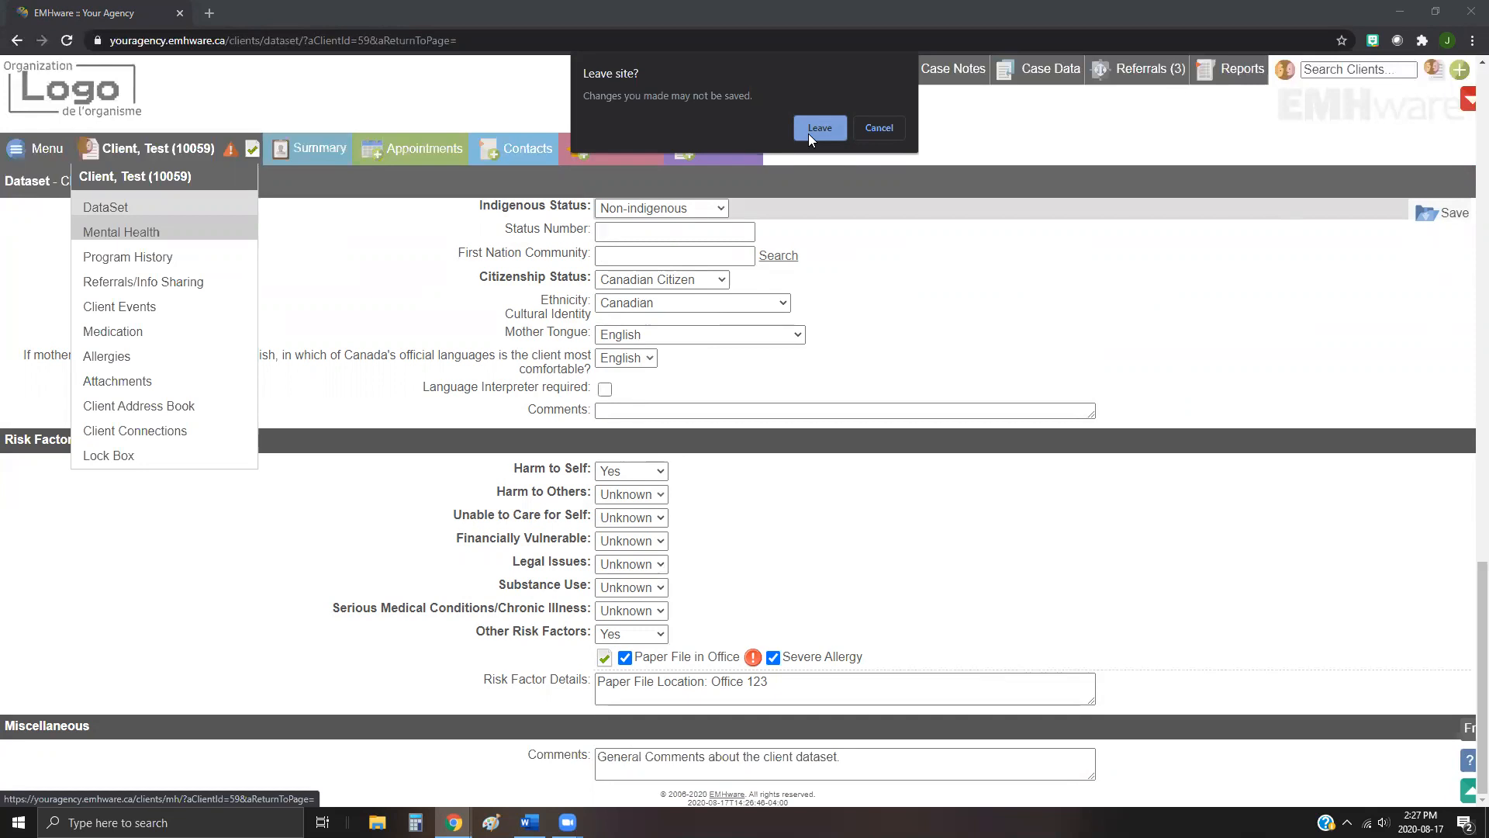
left_click(877, 128)
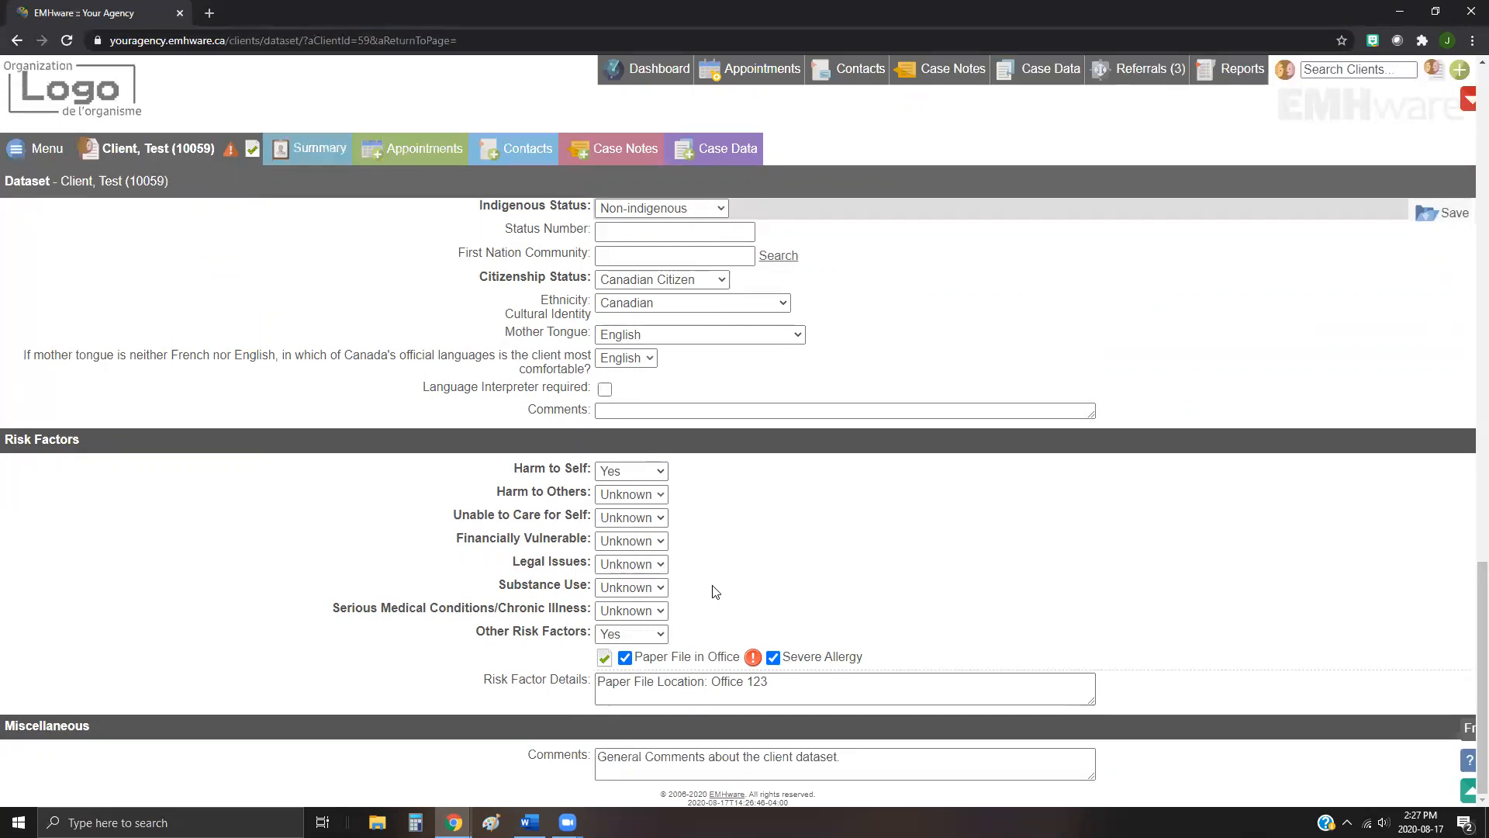
Step: Open the client's Mental Health page, leaving the DataSet without saving its changes
left_click(164, 153)
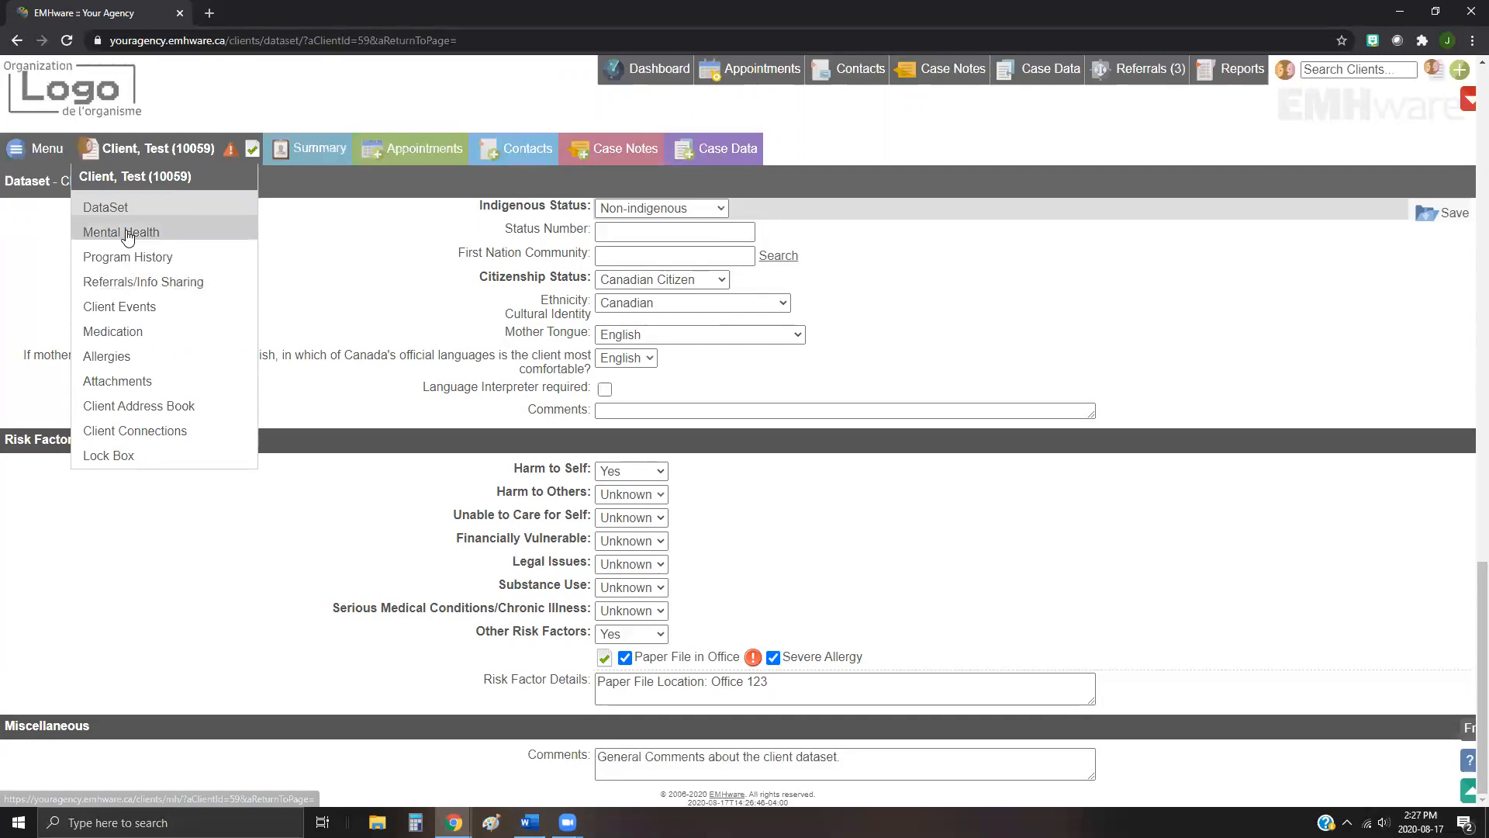
left_click(127, 235)
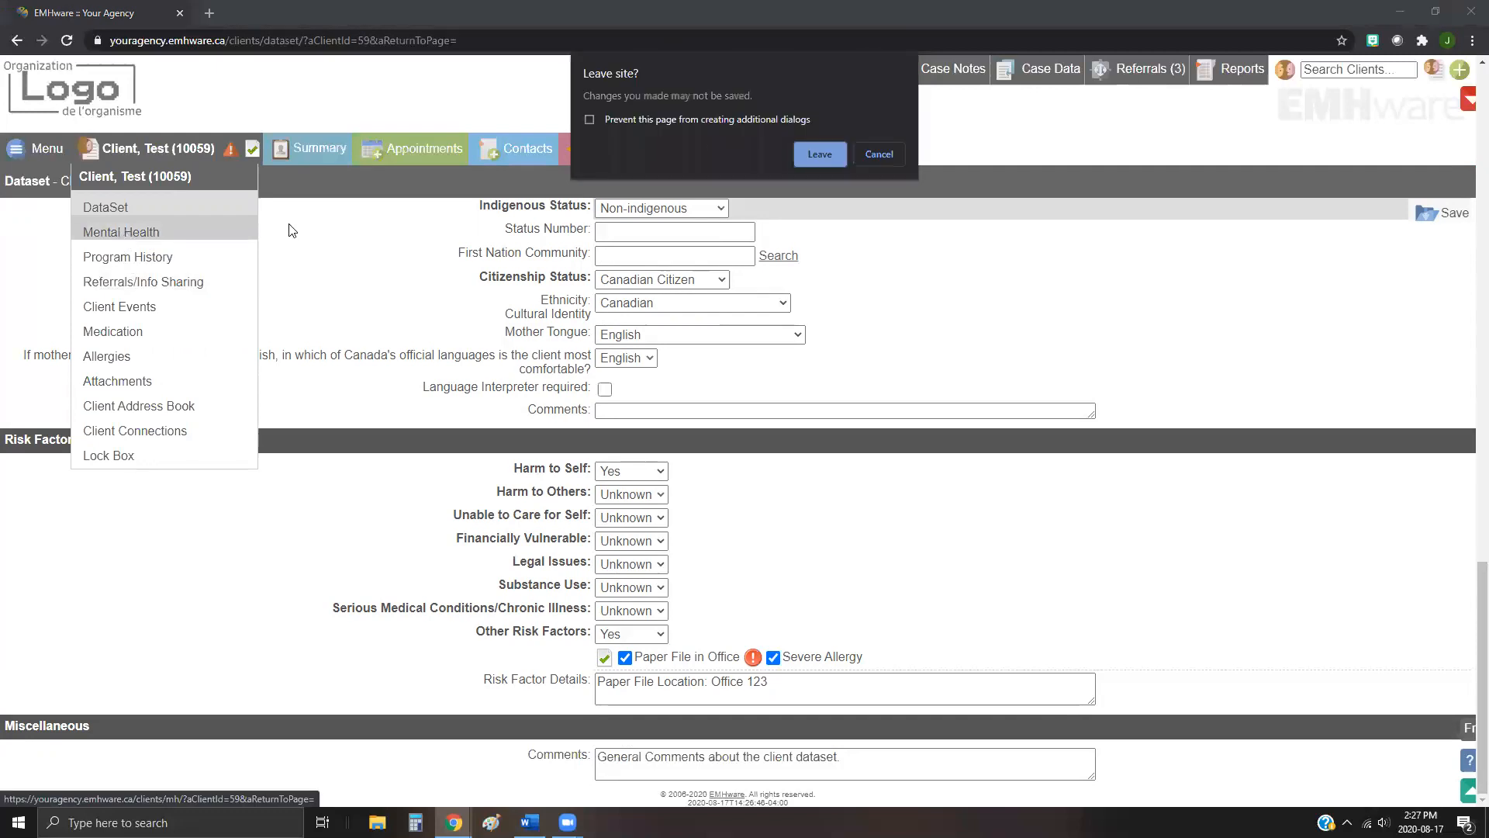
left_click(827, 154)
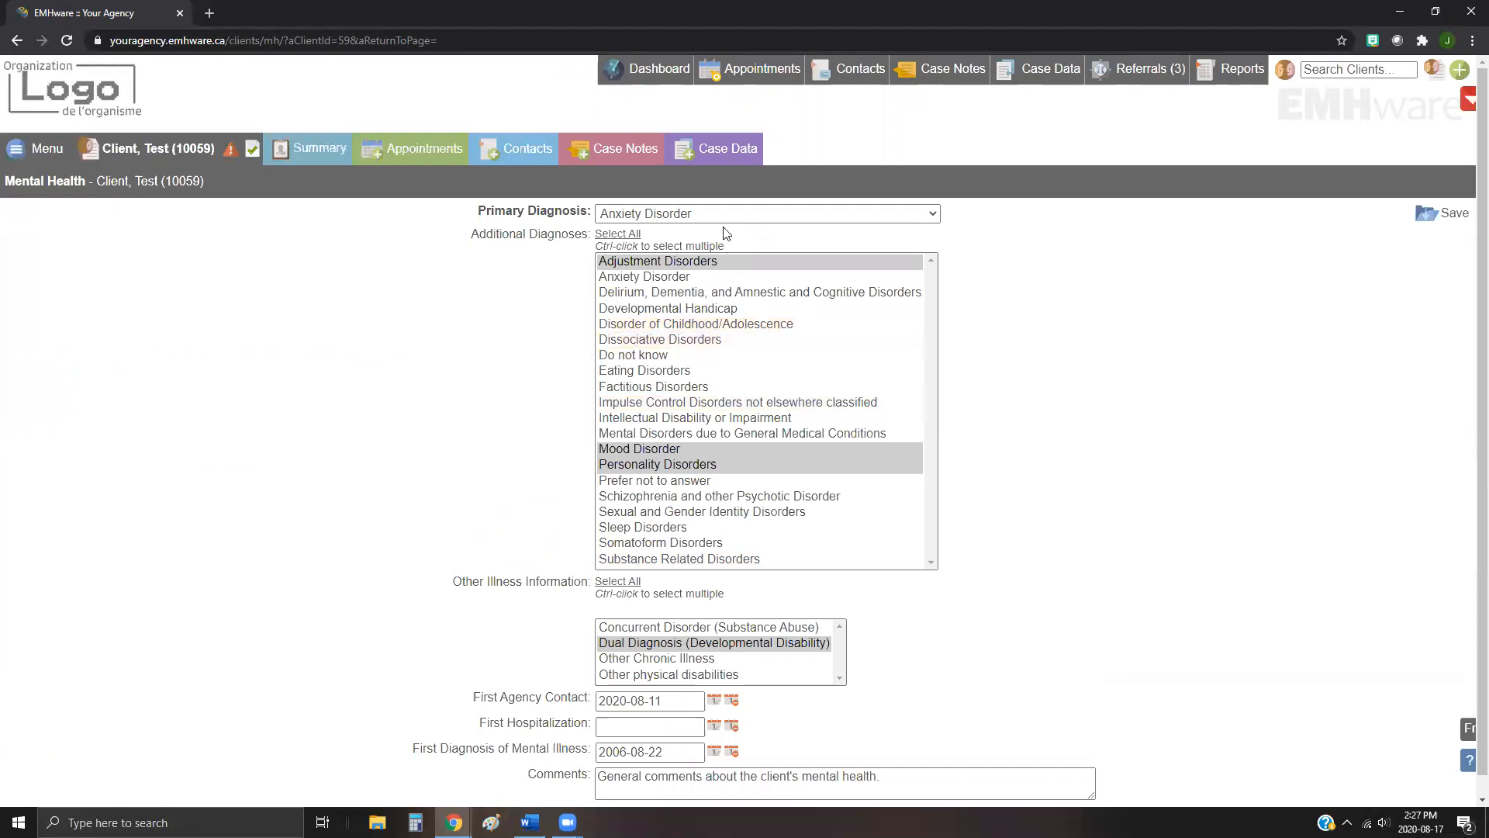
Step: Look through the Primary Diagnosis options and the multiple-selection hint for Additional Diagnoses
left_click(851, 214)
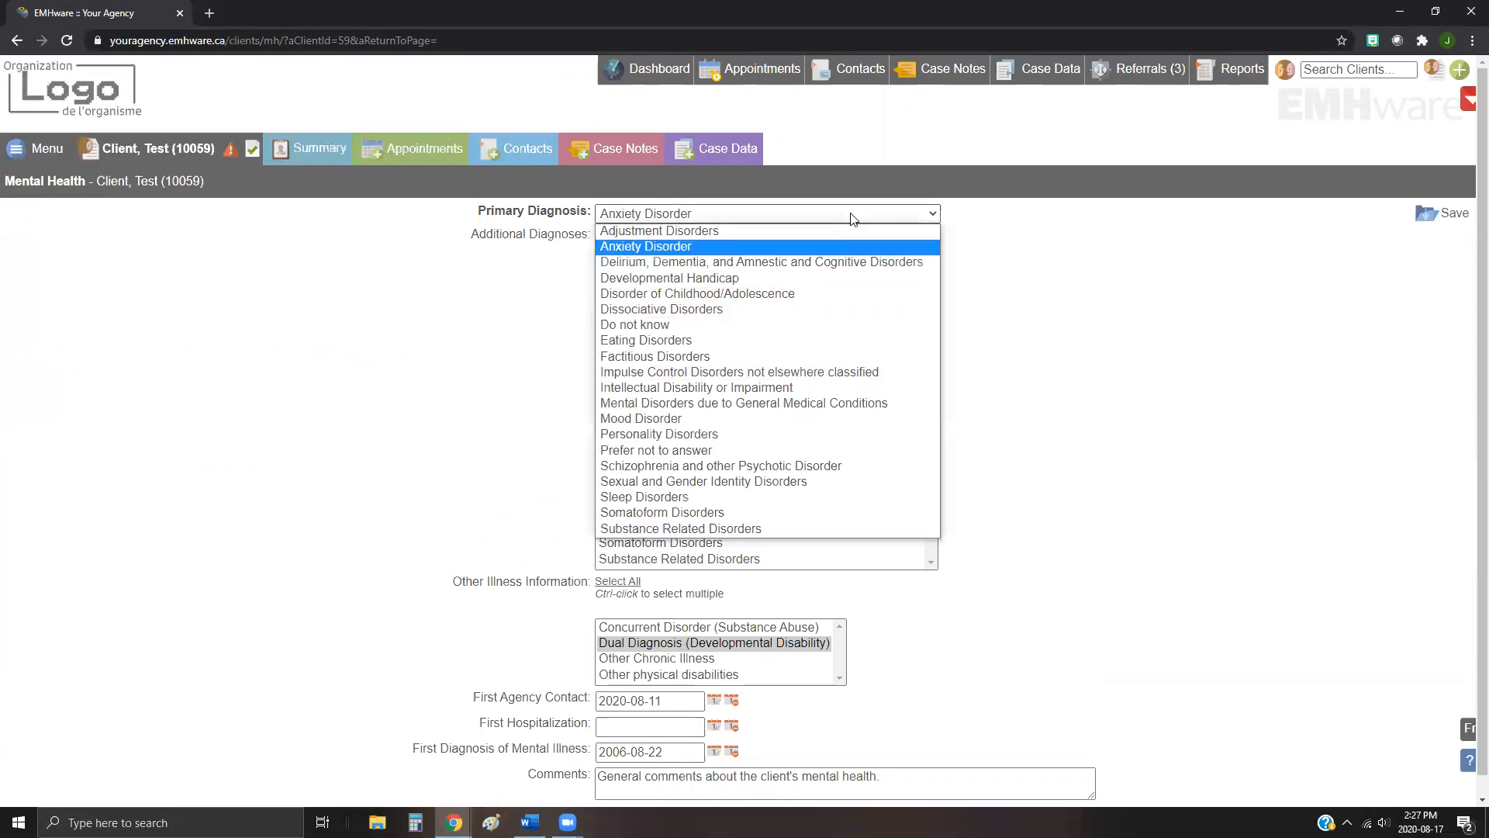
left_click(761, 216)
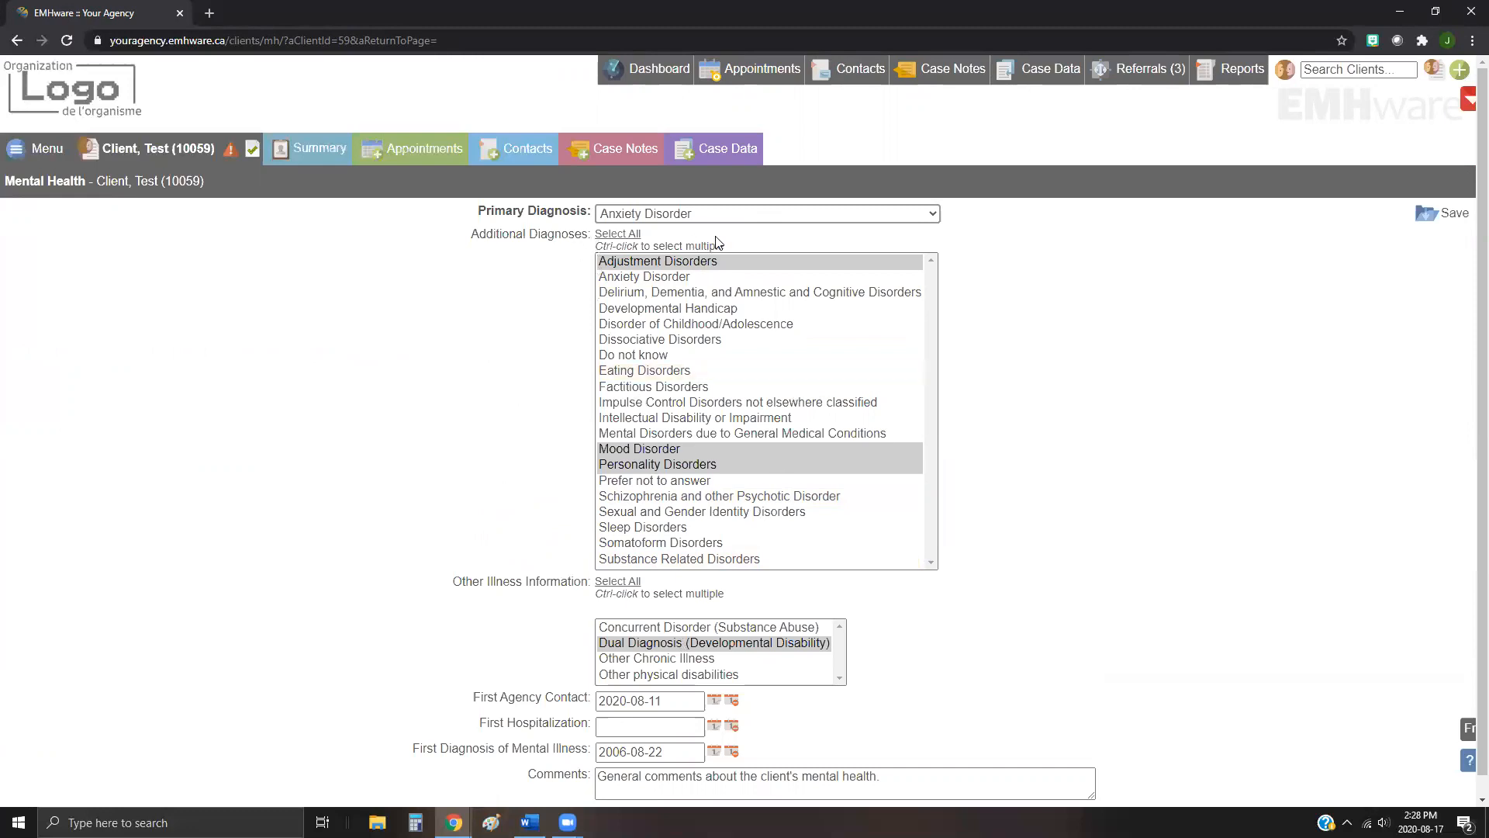
left_click_drag(727, 245, 577, 259)
left_click(576, 259)
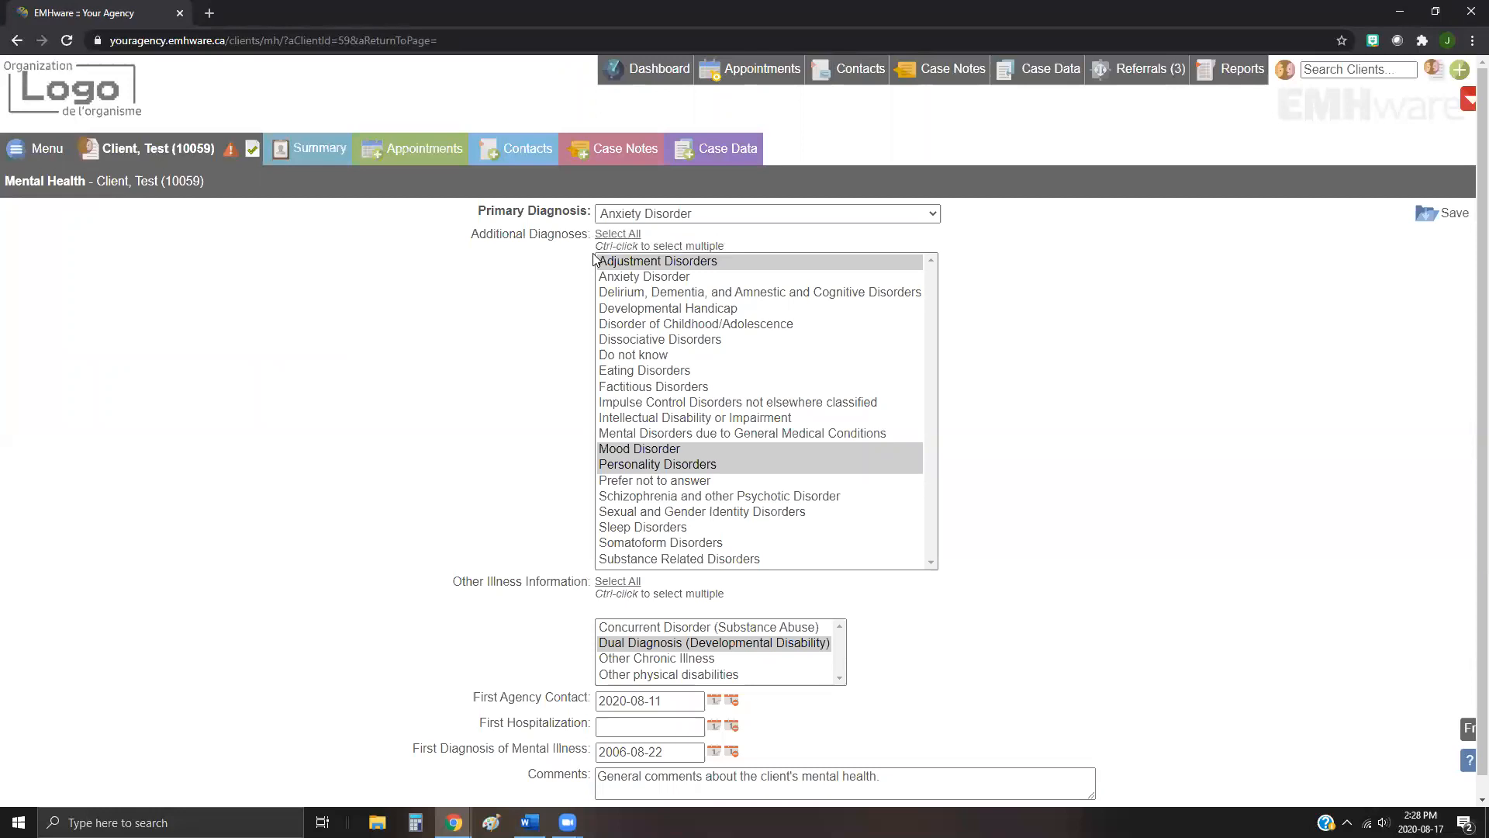
Step: Add Intellectual Disability or Impairment, Factitious Disorders, Dissociative Disorders and Eating Disorders to the Additional Diagnoses selection
left_click(722, 418, "ctrl")
left_click(702, 386, "ctrl")
left_click(691, 339, "ctrl")
left_click(698, 371, "ctrl")
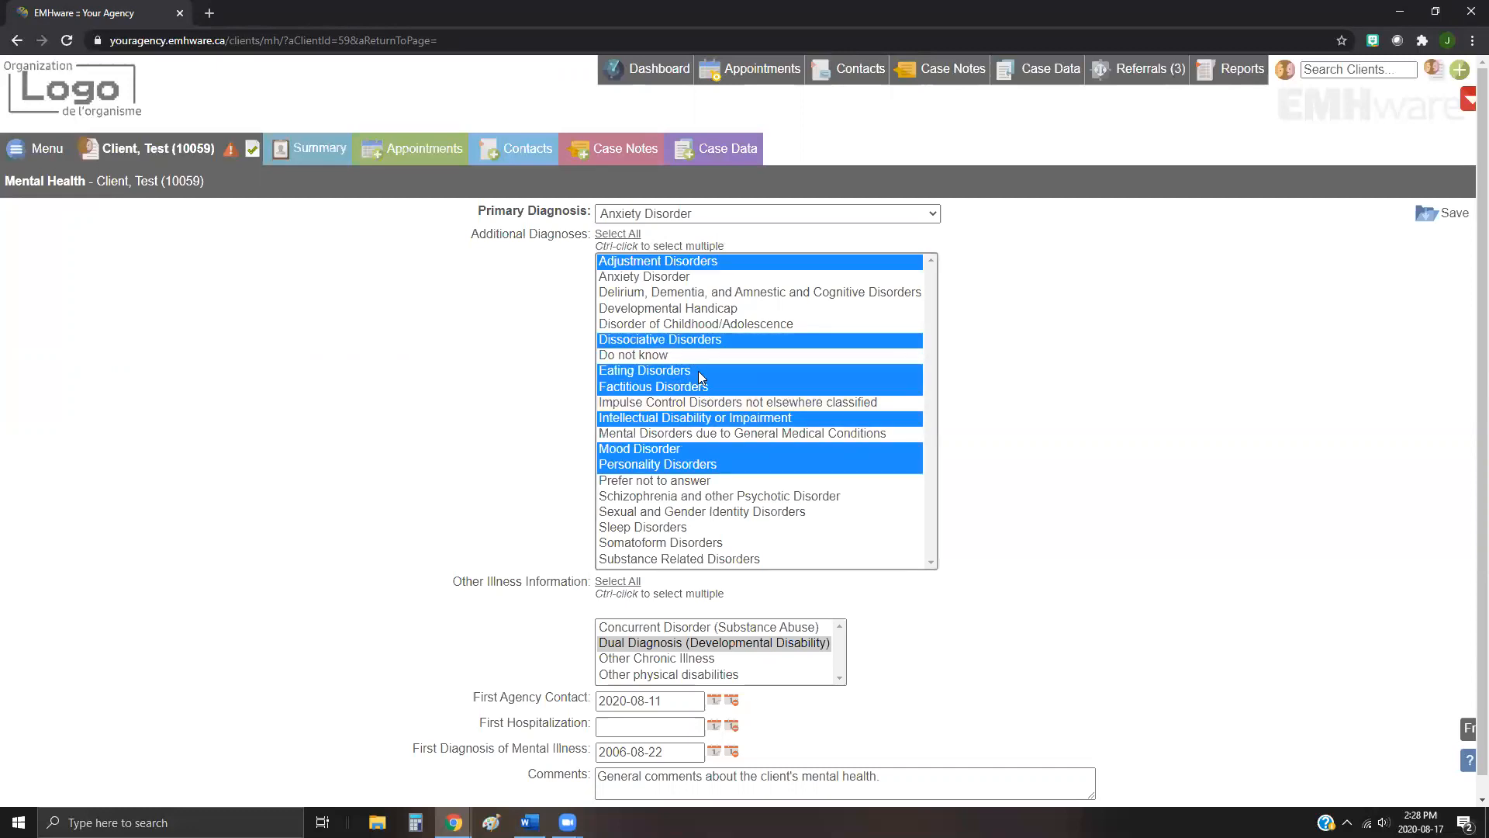
Step: Remove Factitious Disorders, Eating Disorders, Intellectual Disability or Impairment and Dissociative Disorders from Additional Diagnoses, and reread the multiple-selection hint
left_click(698, 386, "ctrl")
left_click(696, 371, "ctrl")
left_click(694, 417, "ctrl")
left_click(686, 341, "ctrl")
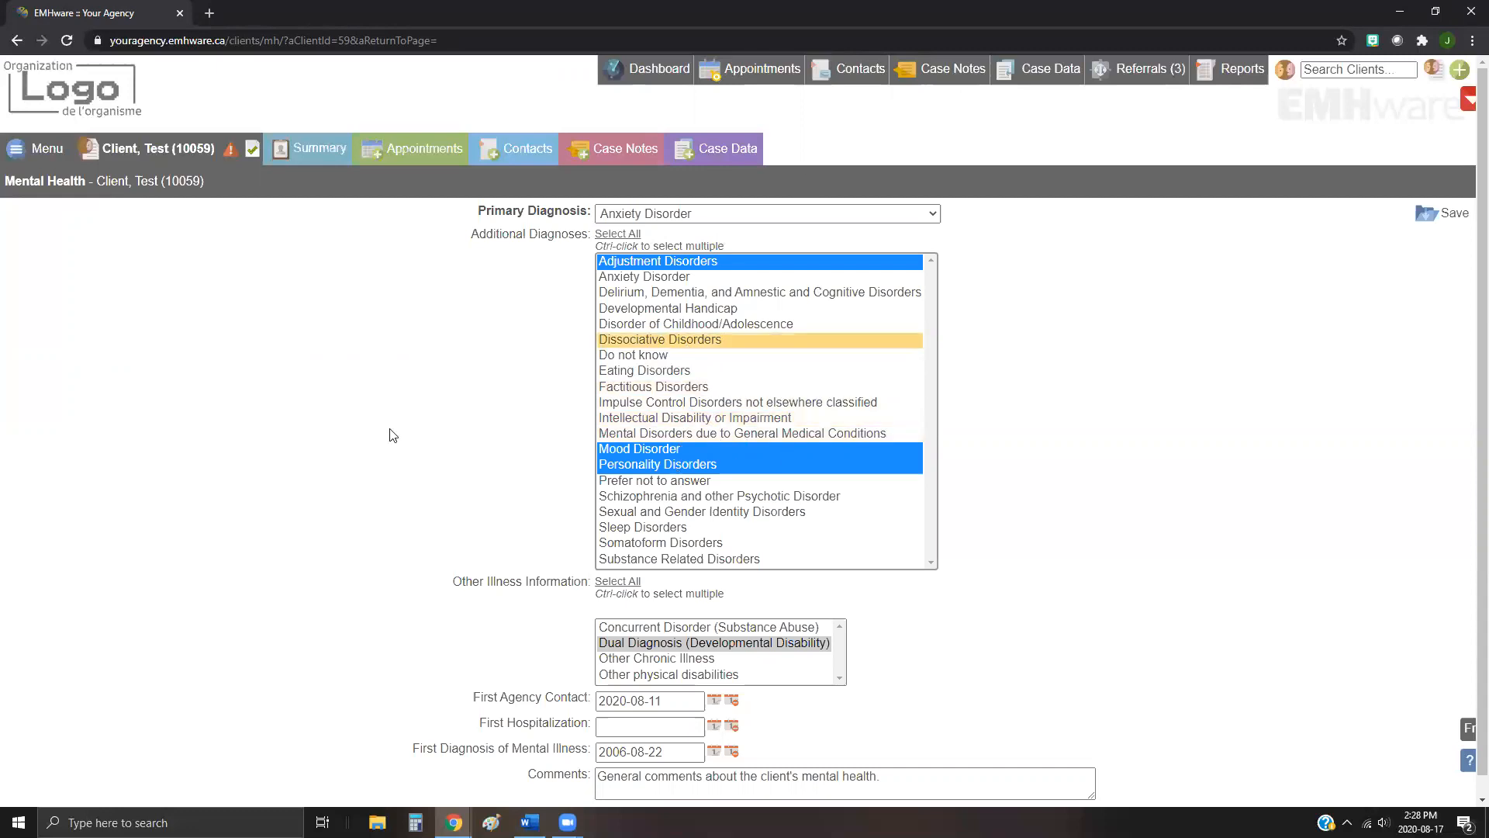
left_click(673, 246)
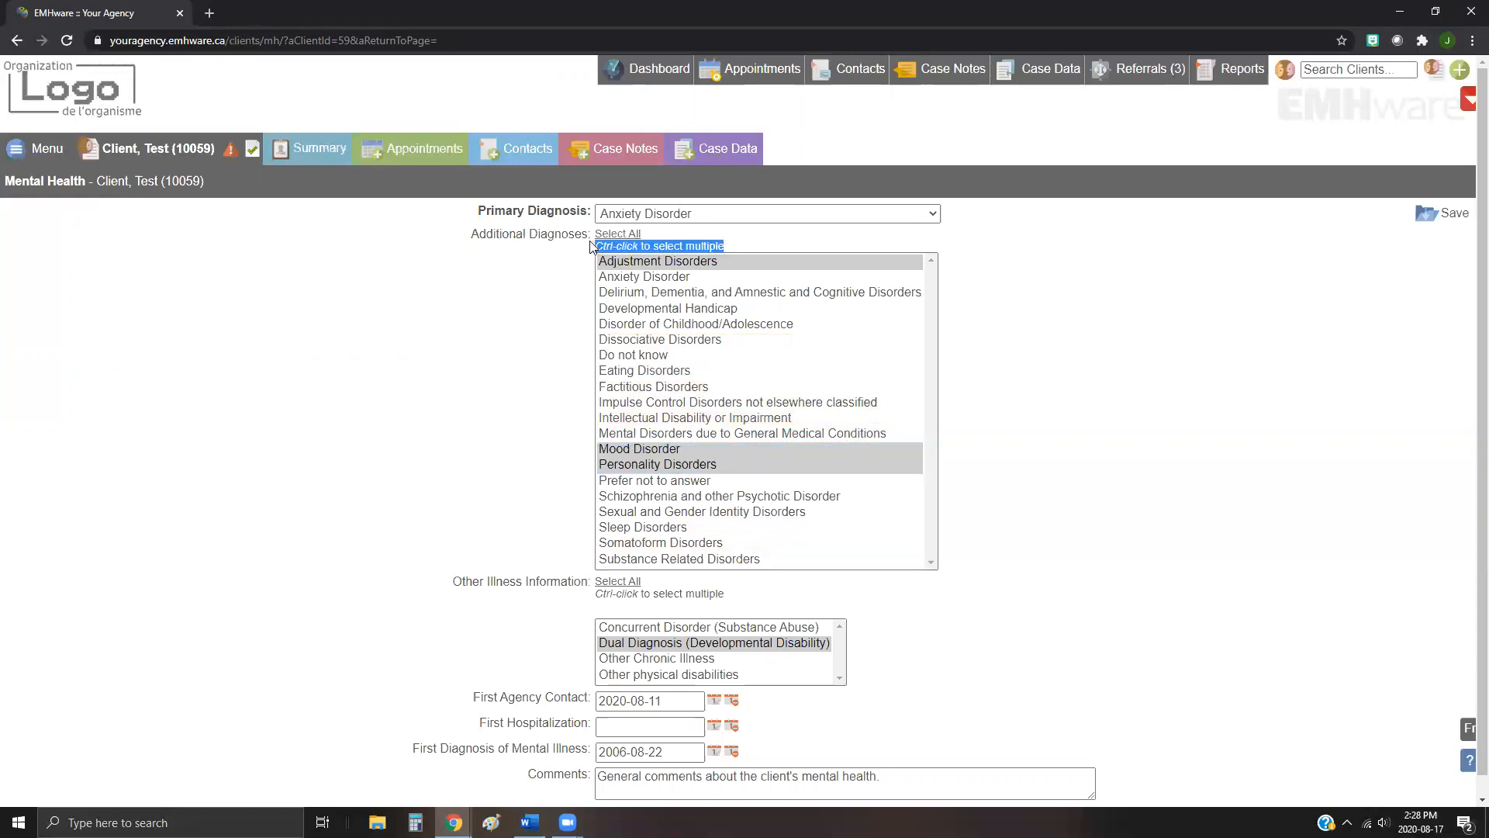
left_click(549, 279)
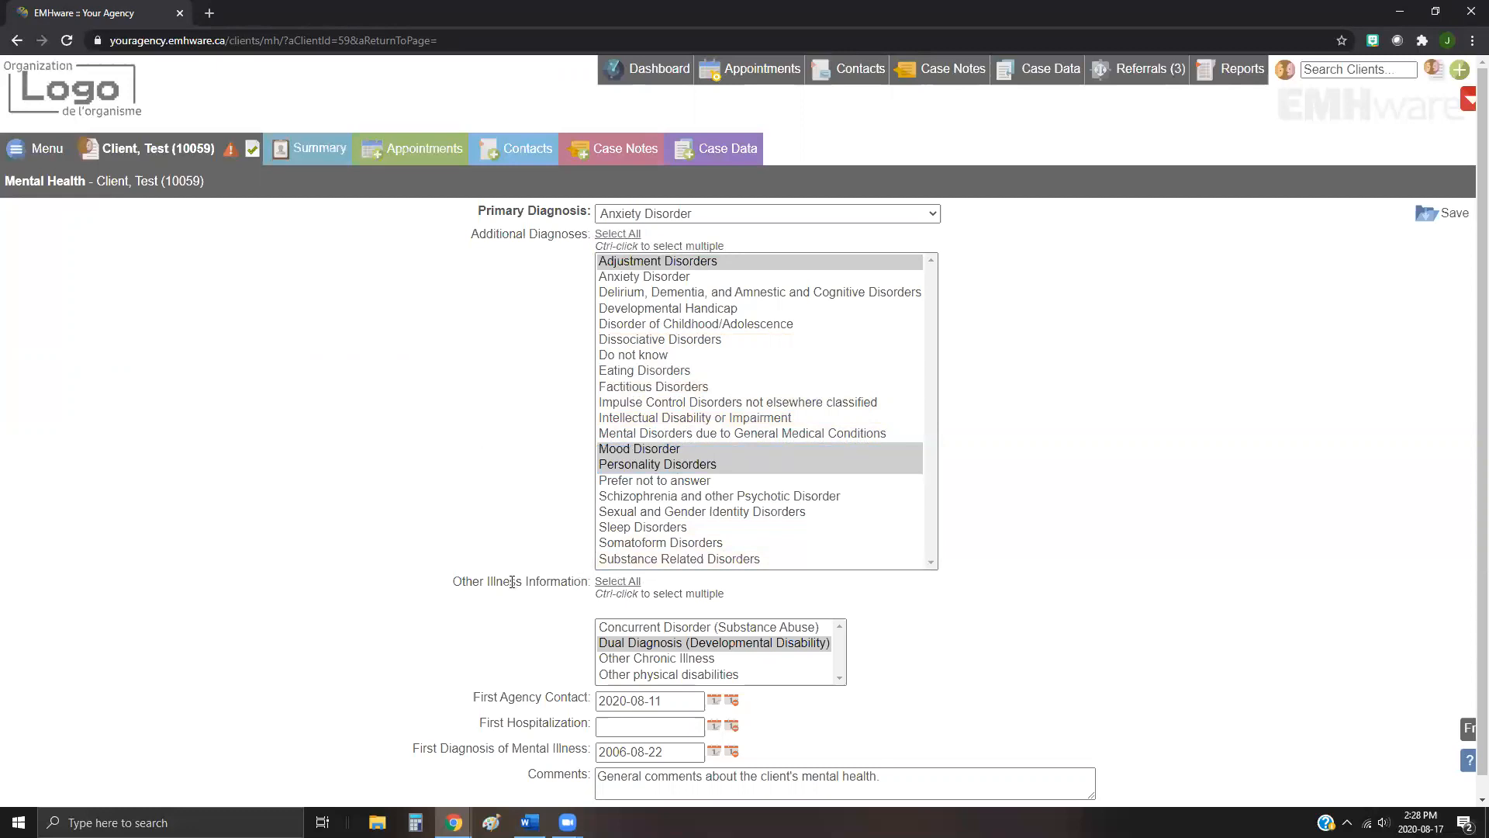
Step: Look over the remaining Mental Health fields, including the First Hospitalization calendar's month and year choices and the Comments
scroll(619, 581, "down", 1)
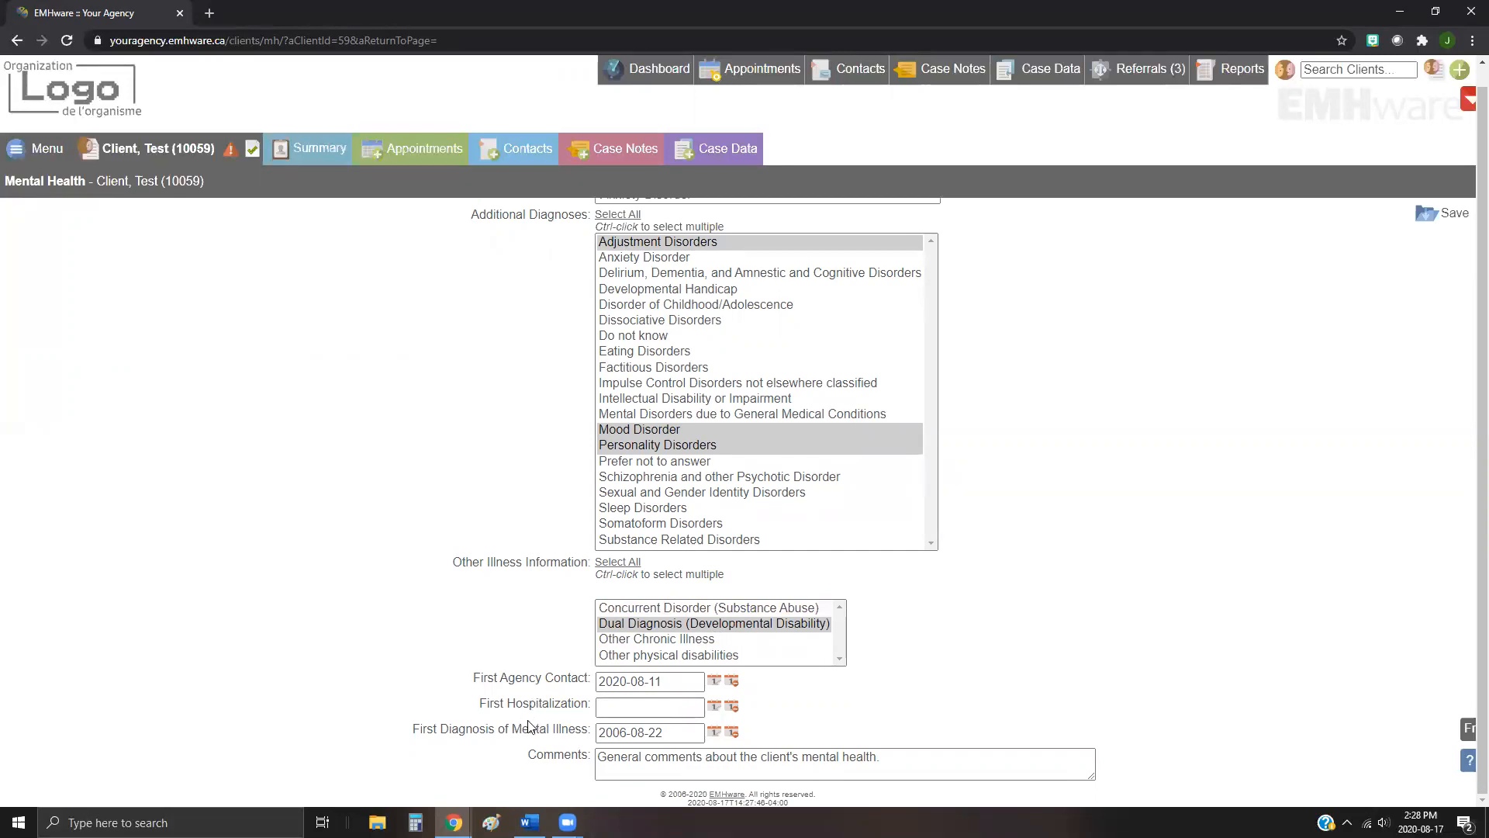
left_click(668, 704)
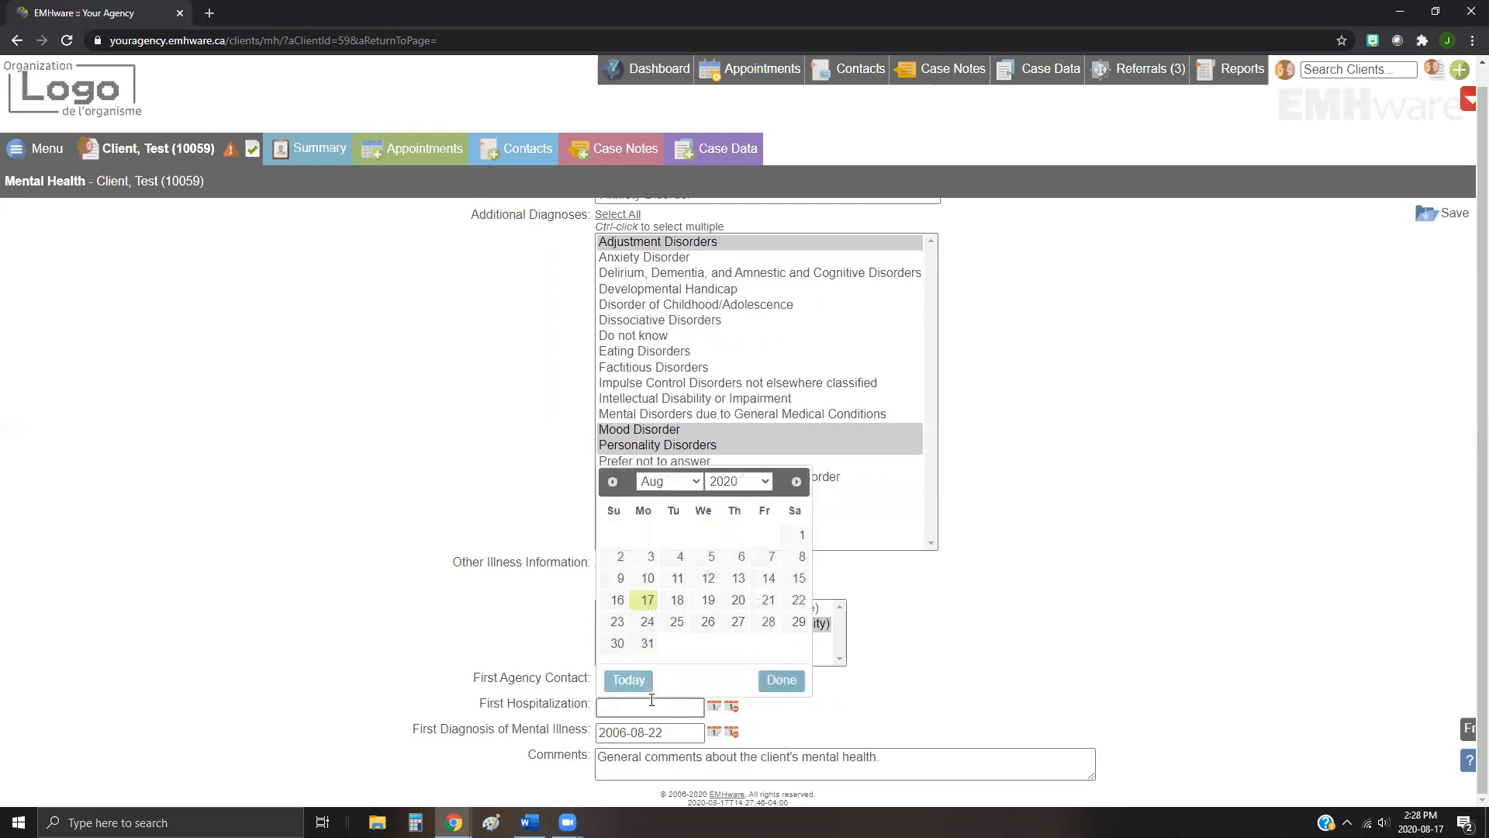
left_click(686, 482)
left_click(685, 482)
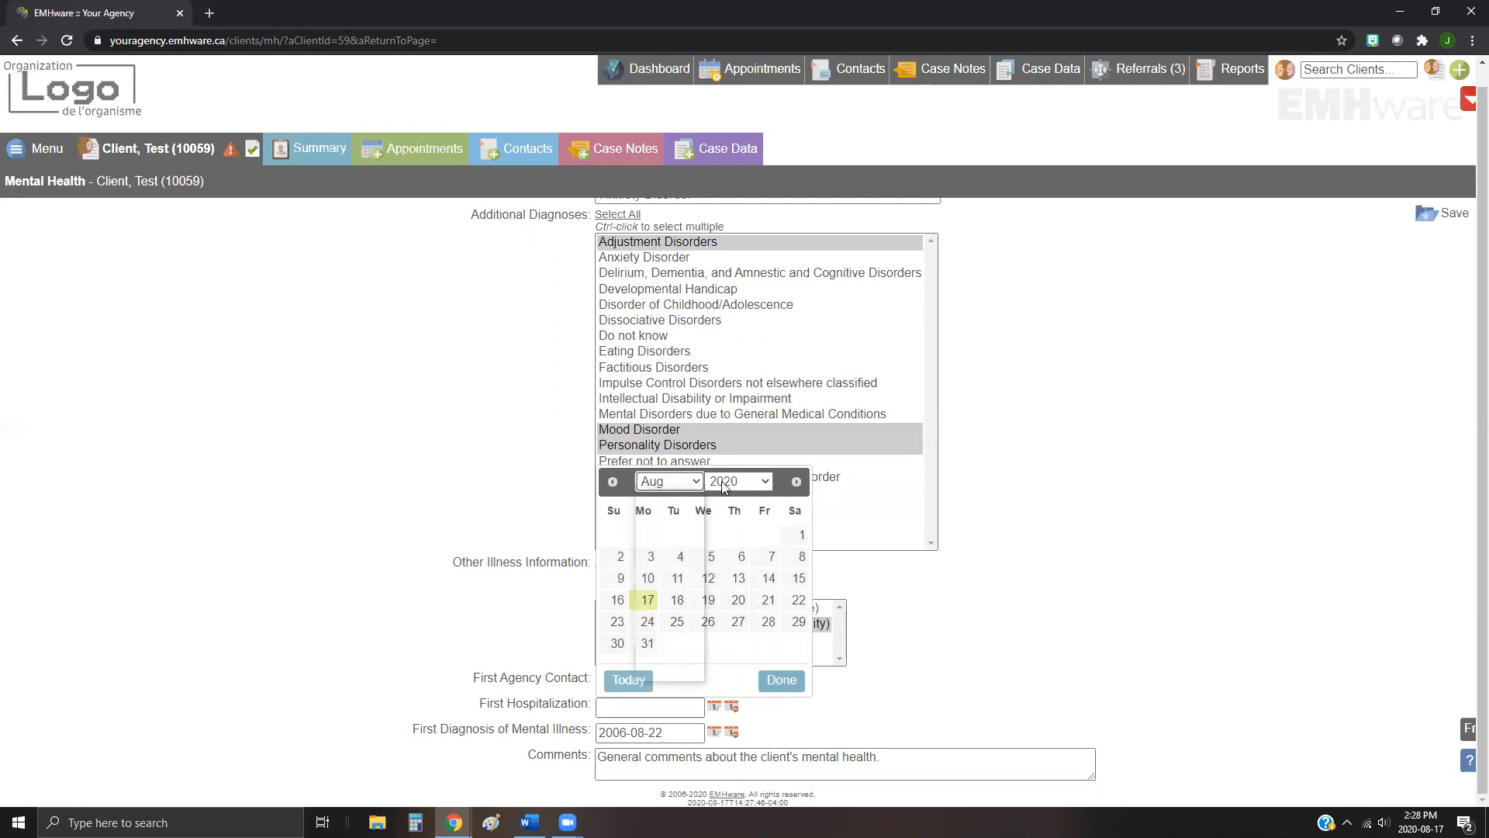
left_click(956, 759)
left_click(957, 758)
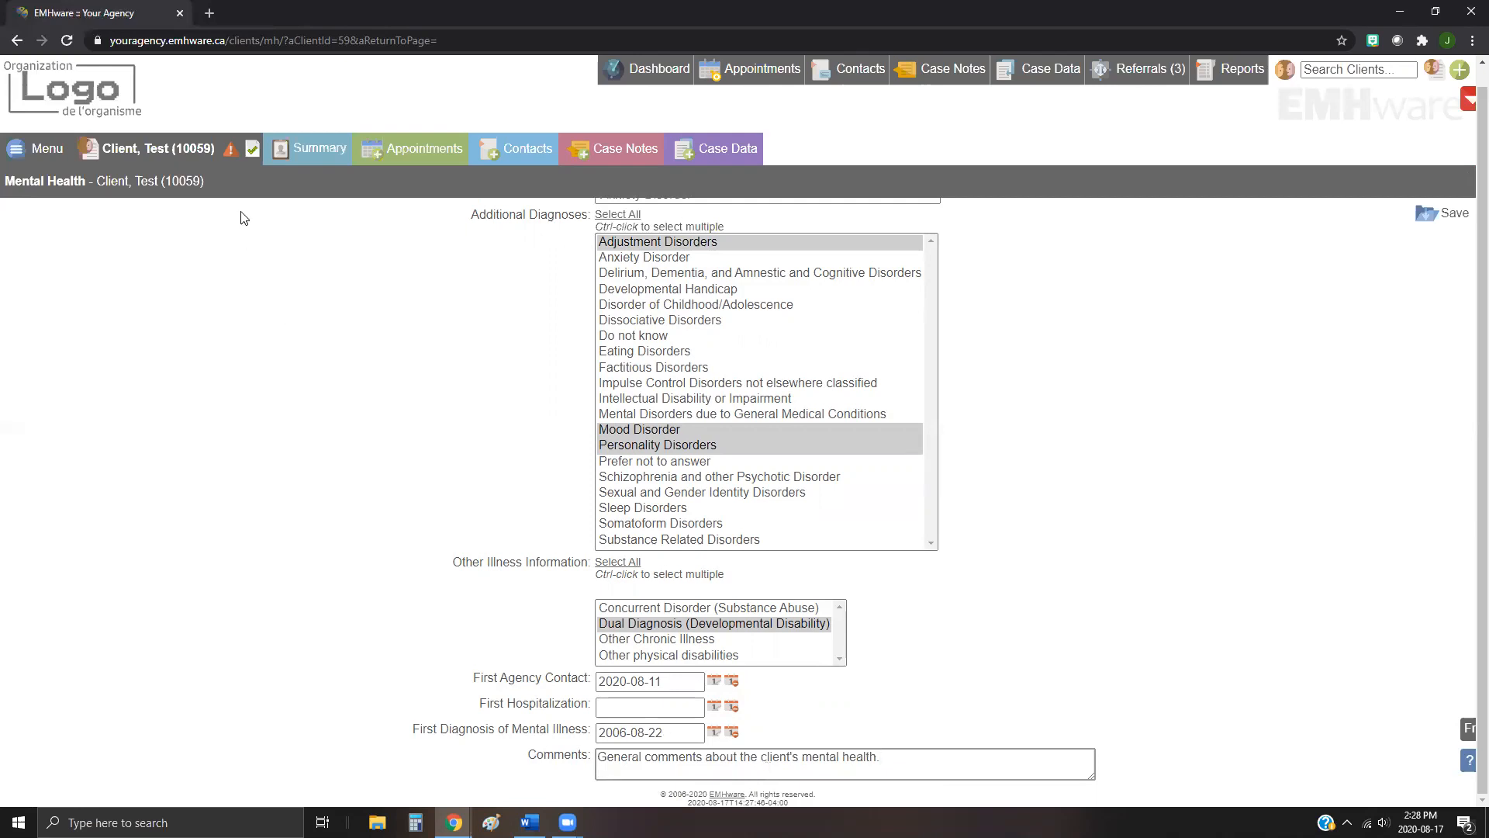
Step: Open the client's Client Events summary, leaving the Mental Health page without saving its changes
left_click(184, 147)
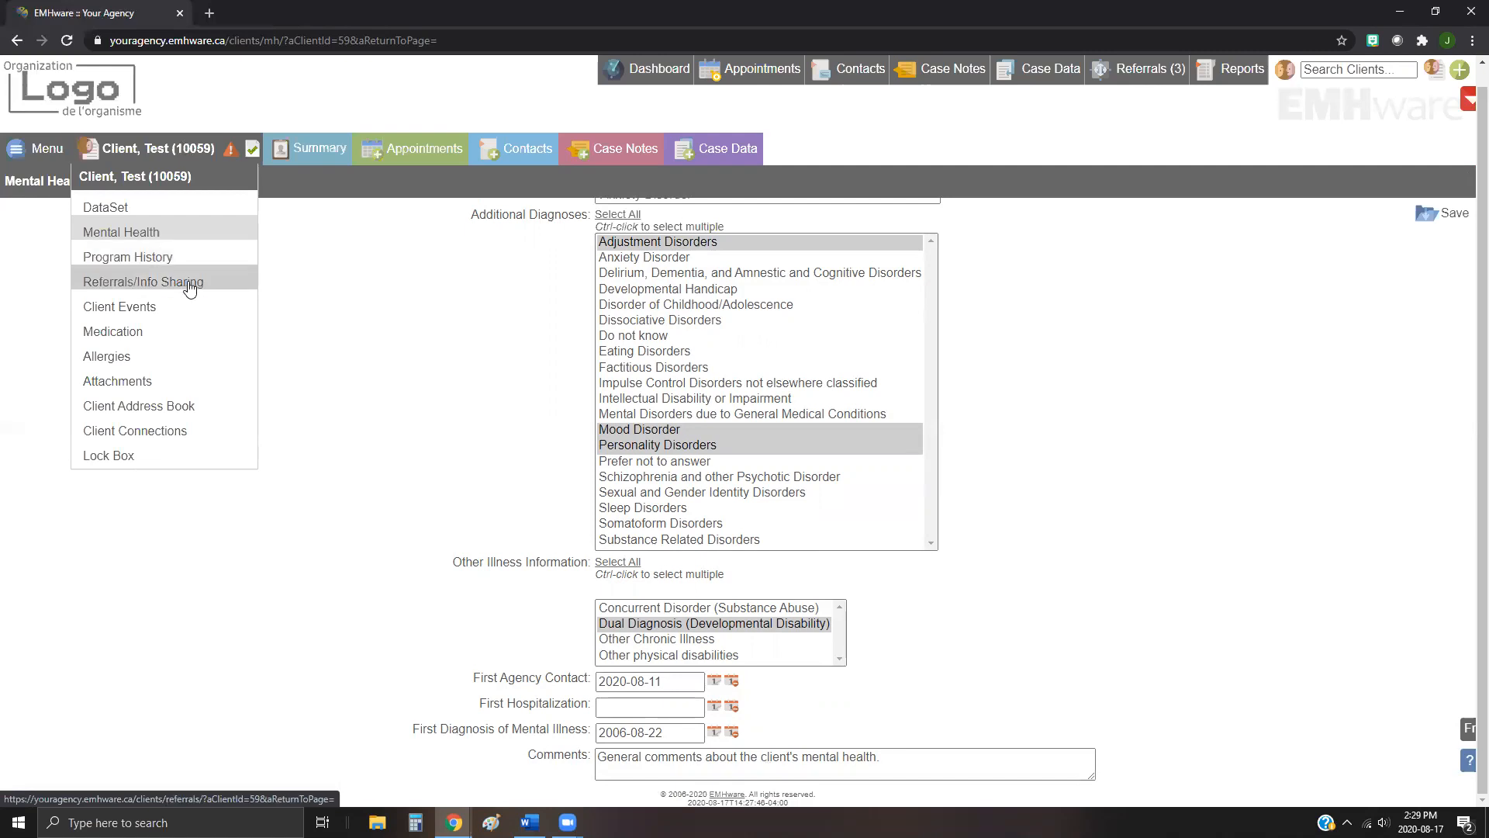
left_click(134, 309)
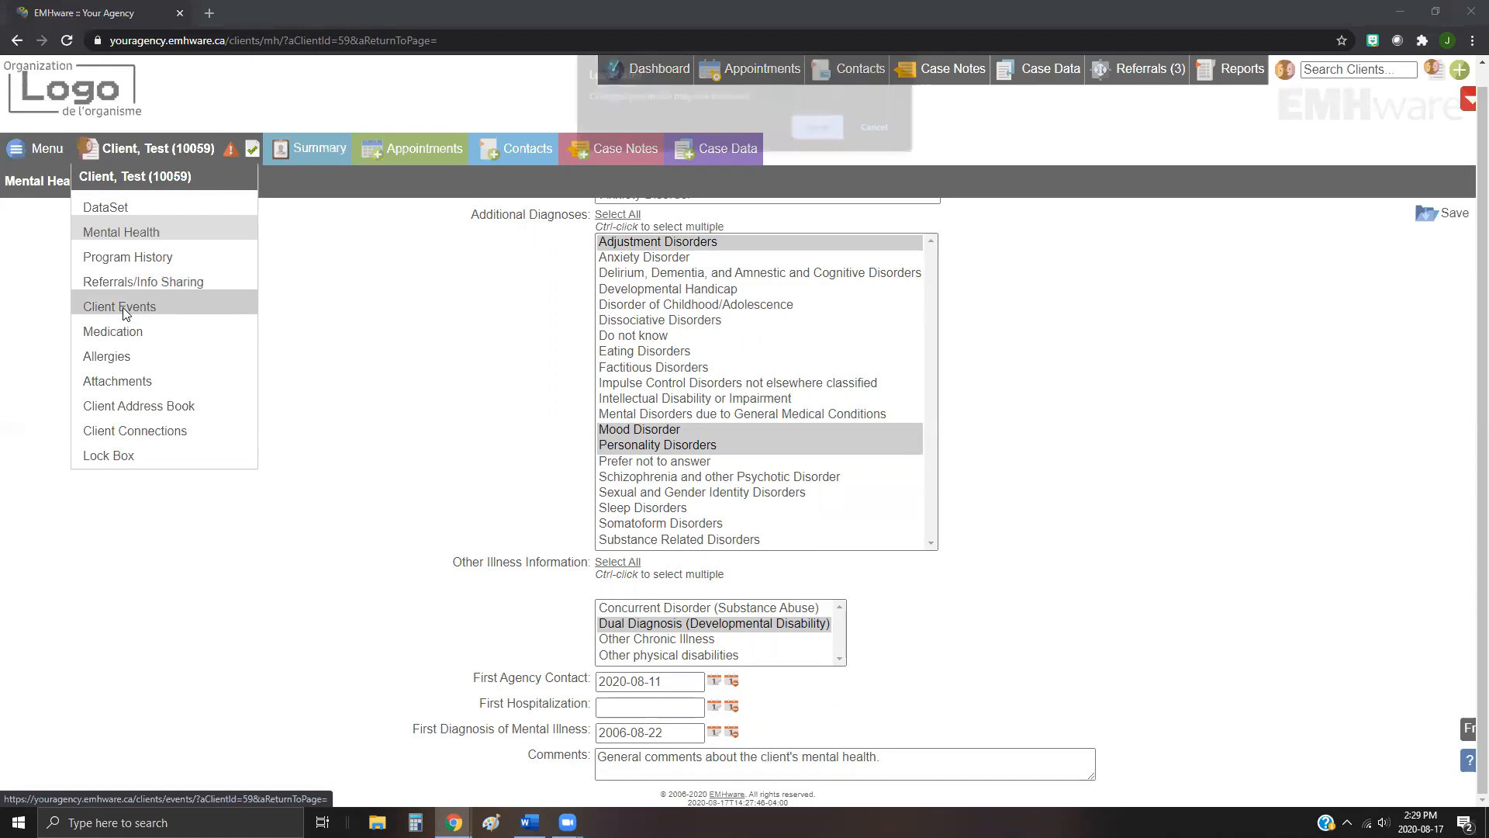
left_click(813, 128)
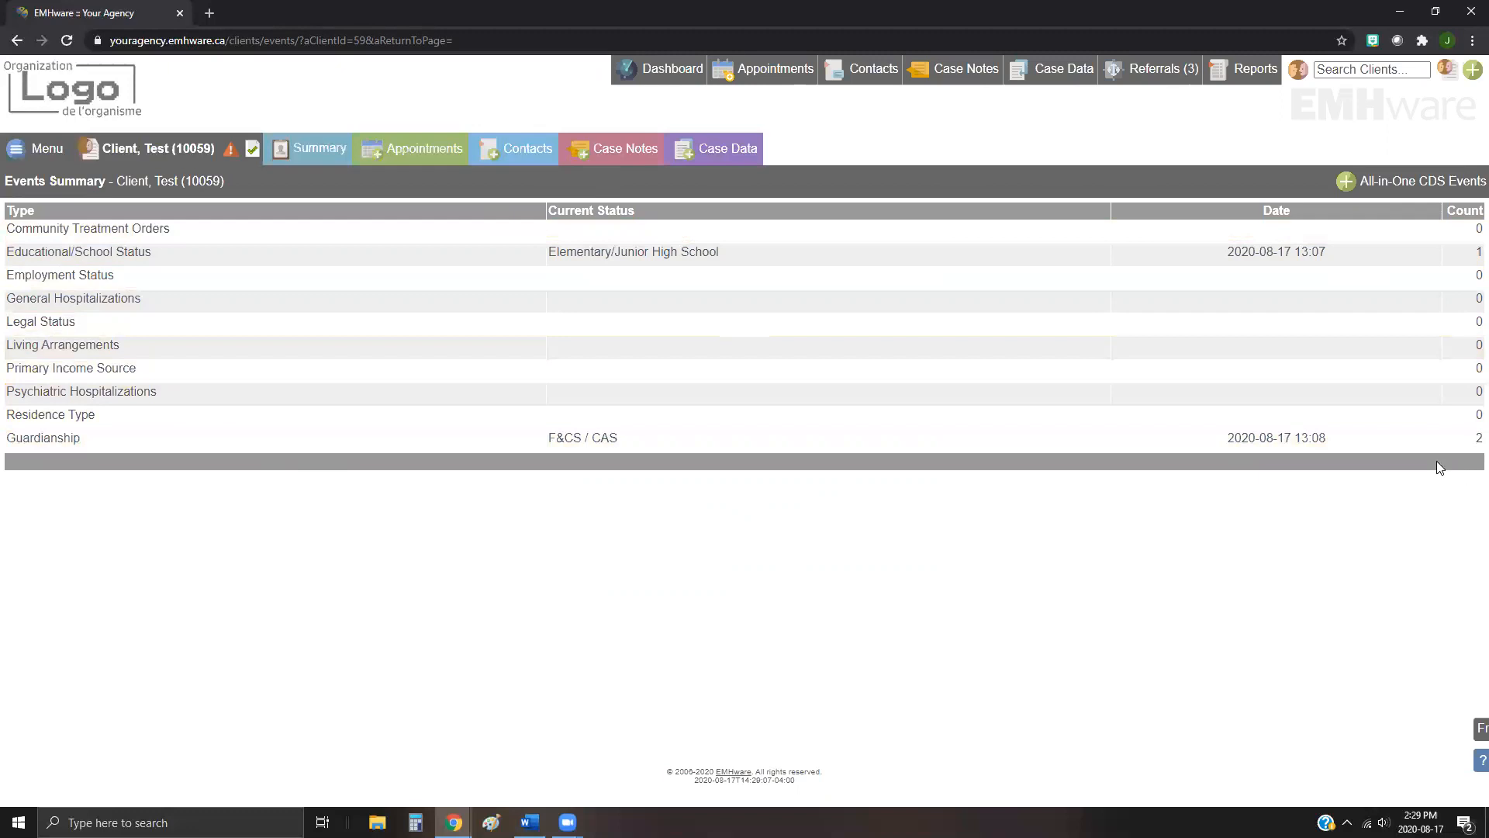
Step: Review the Guardianship history and a blank new guardianship record, then return to the Events Summary without saving
left_click(579, 442)
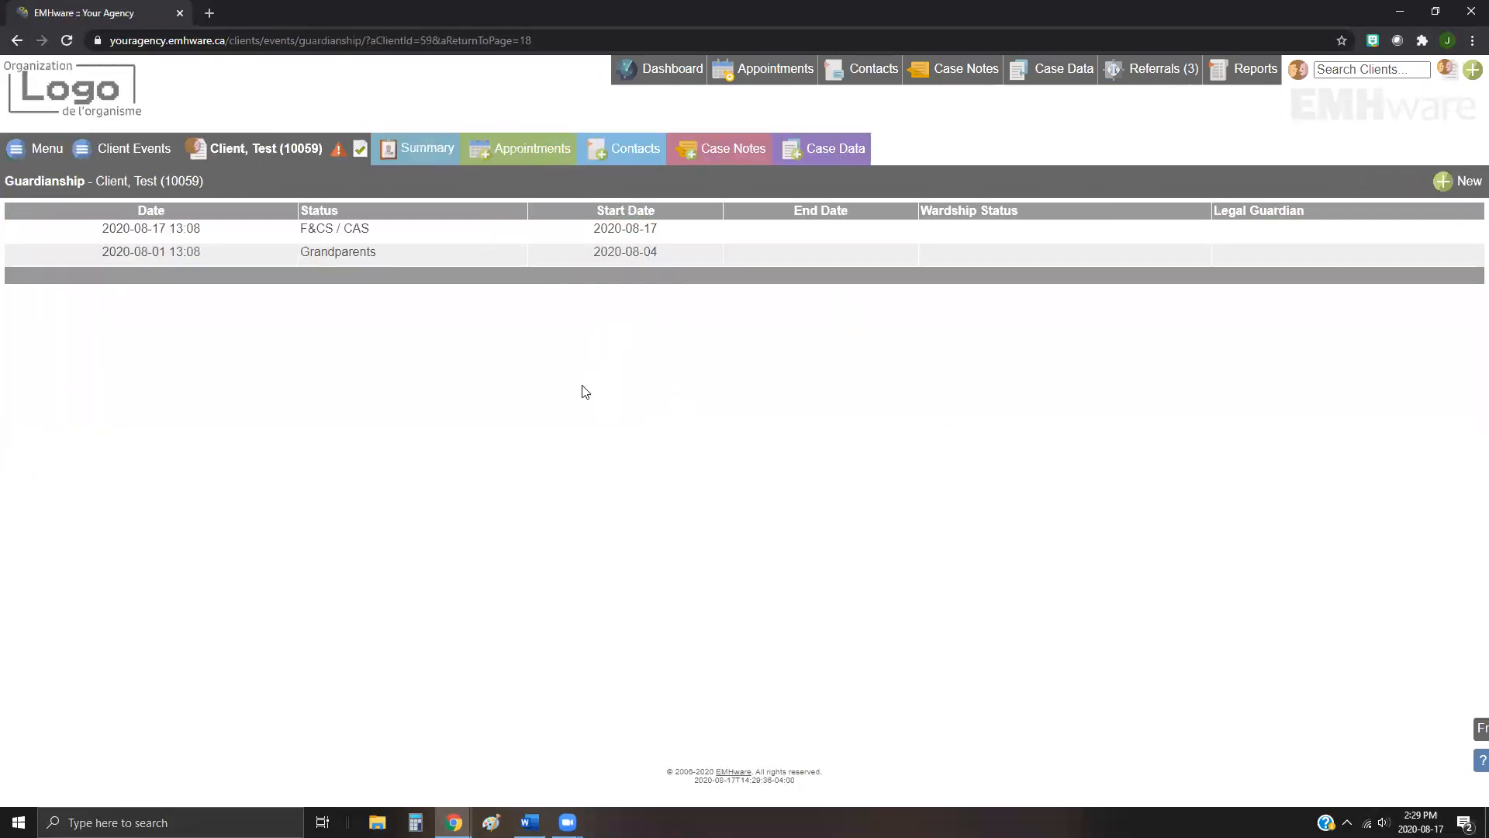
left_click(1453, 187)
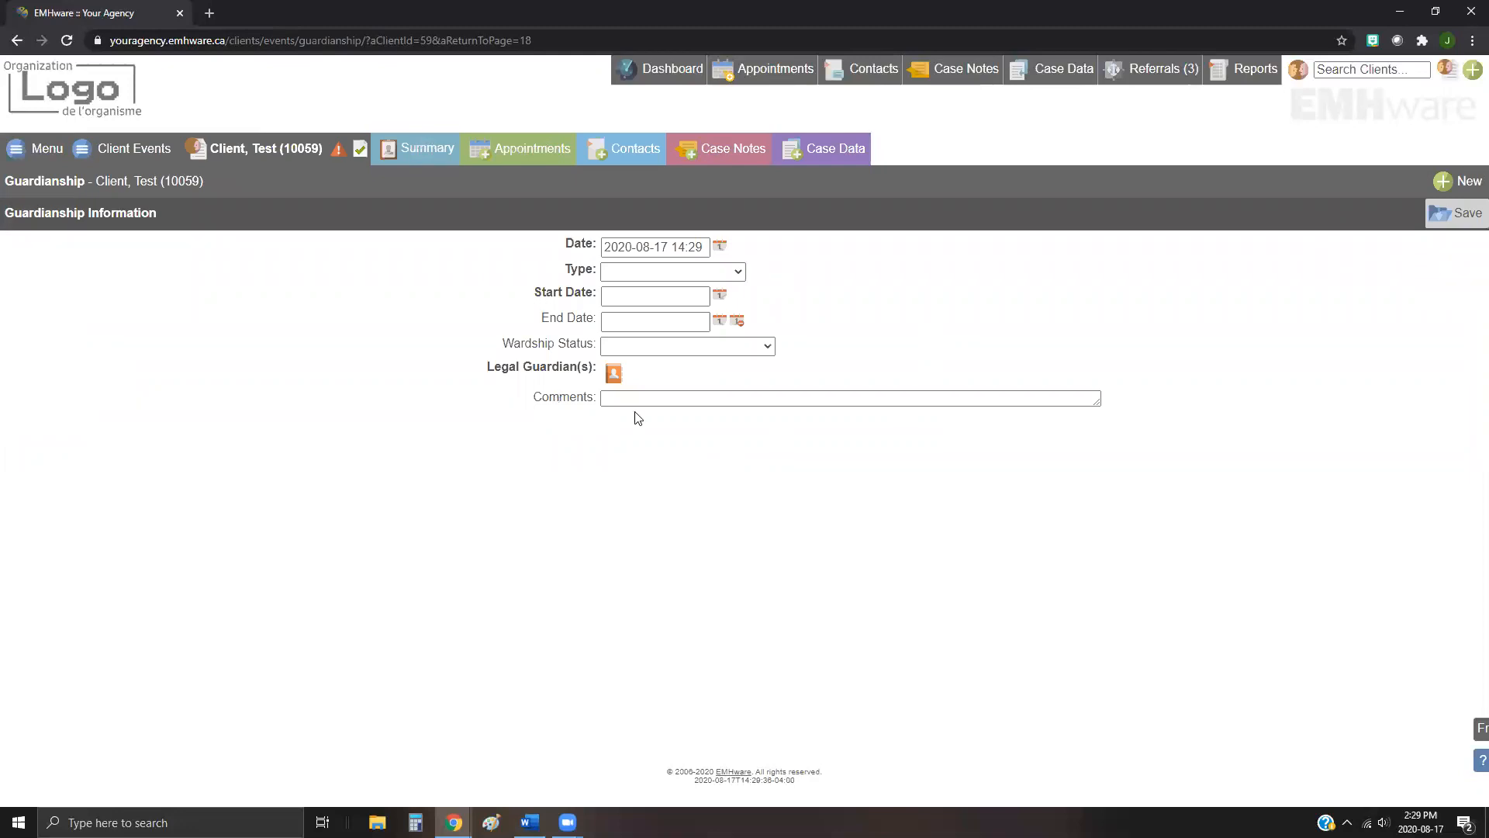
left_click(214, 153)
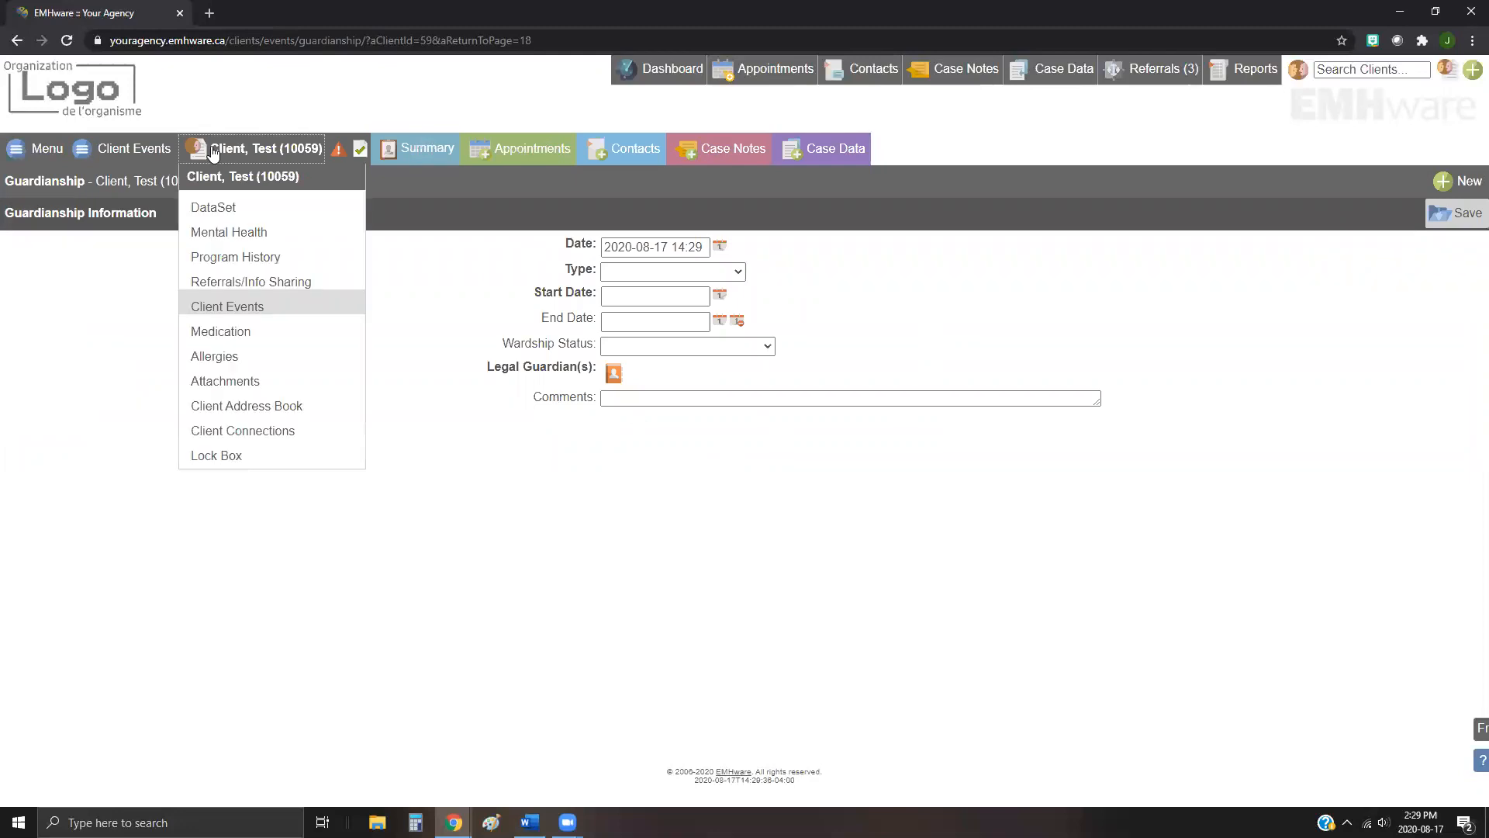
left_click(245, 309)
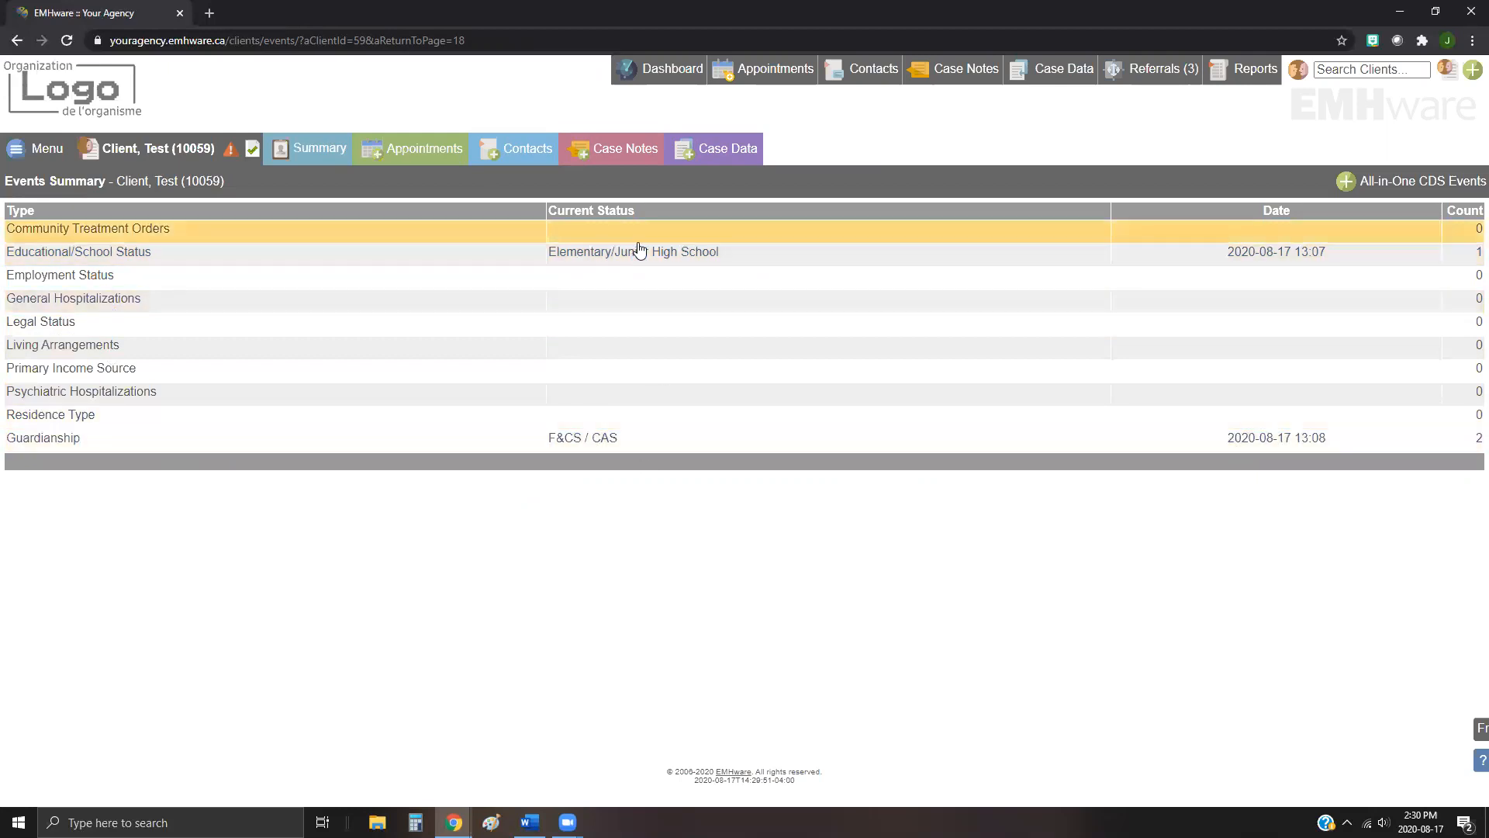
Step: Add Abacavir as a new record on the client's Medication page and save it
left_click(155, 151)
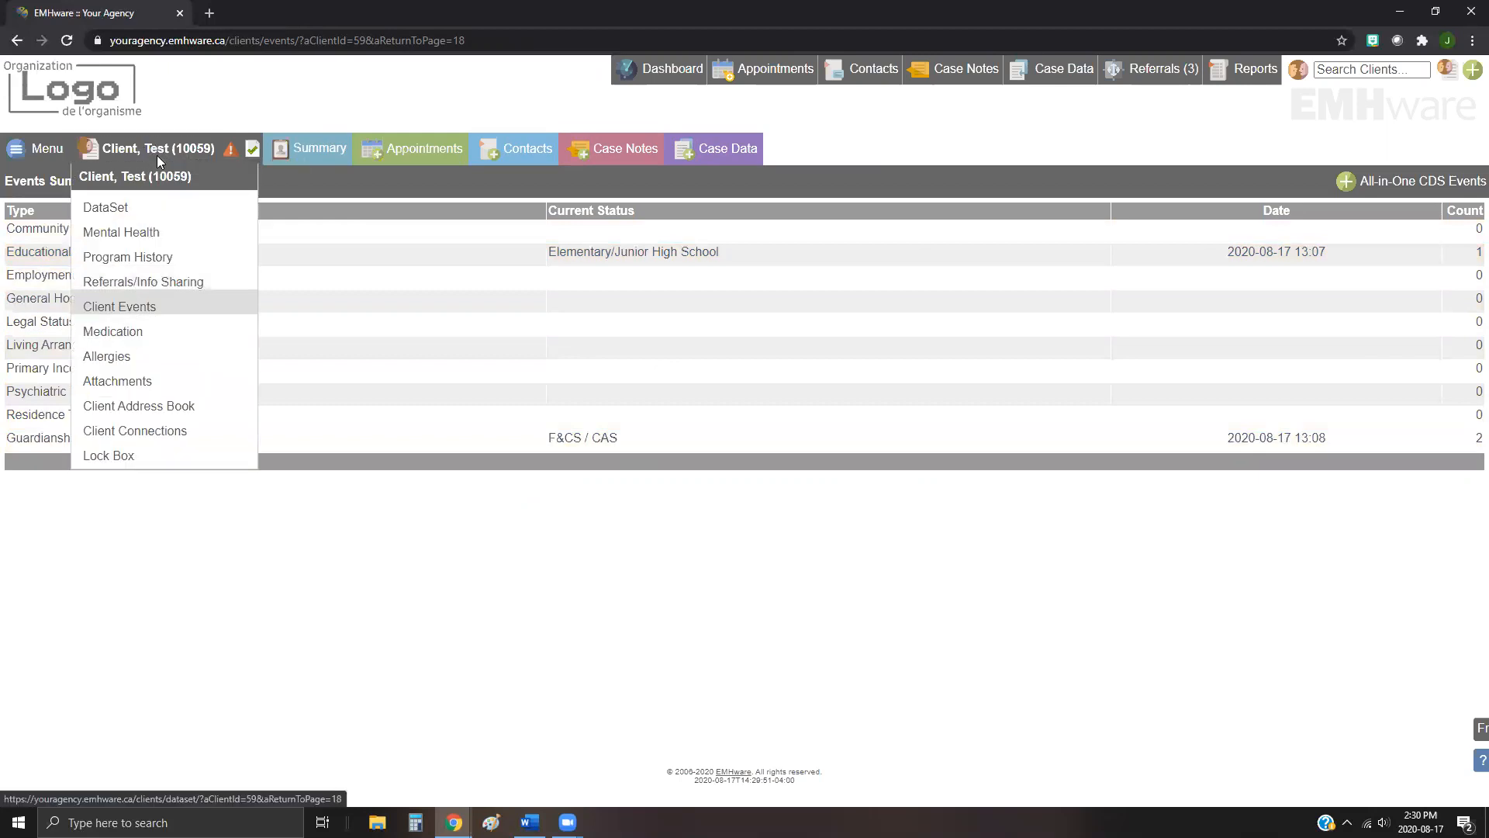
left_click(113, 332)
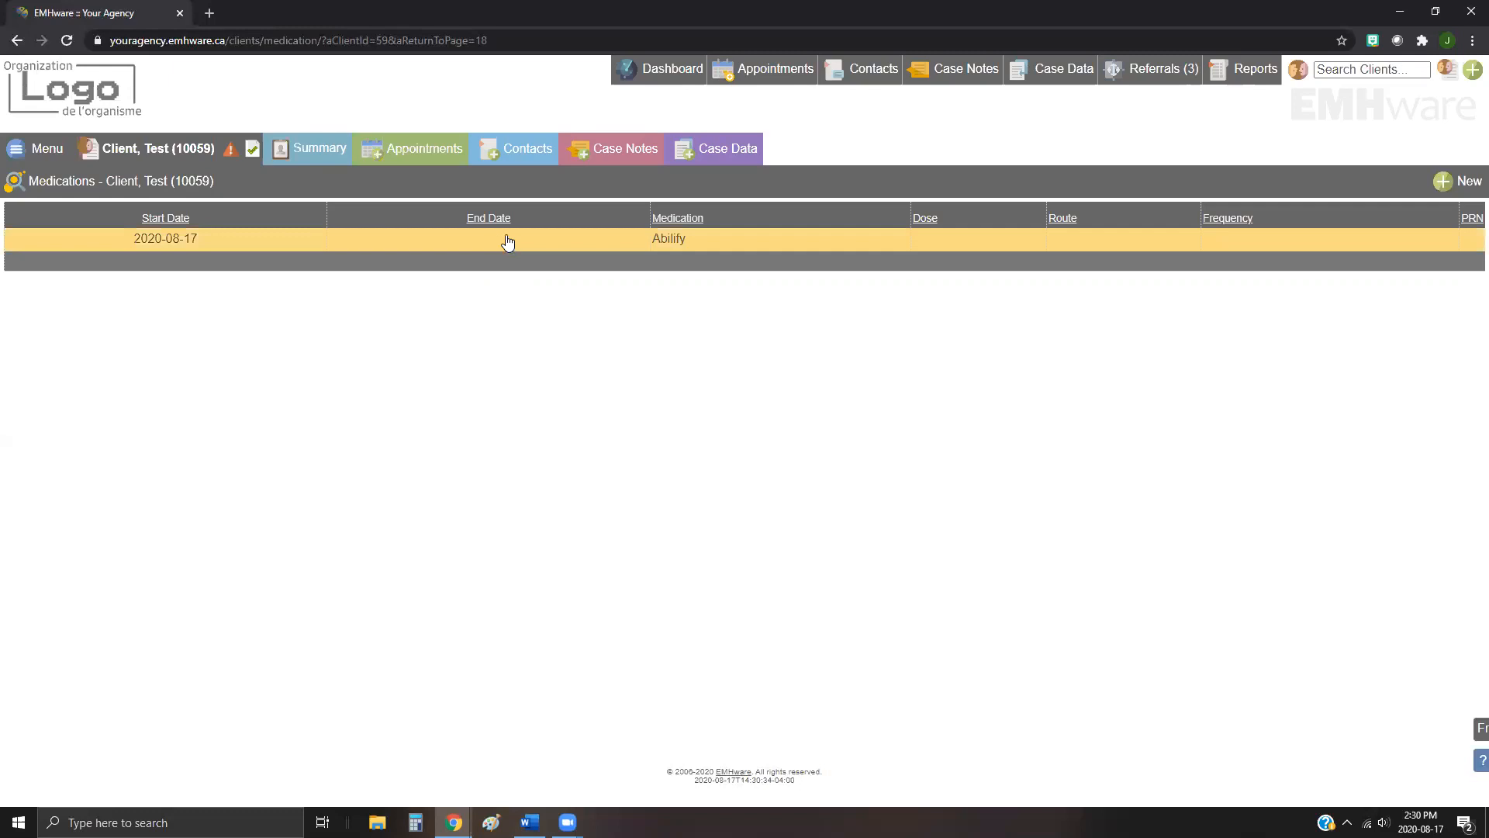
left_click(1442, 185)
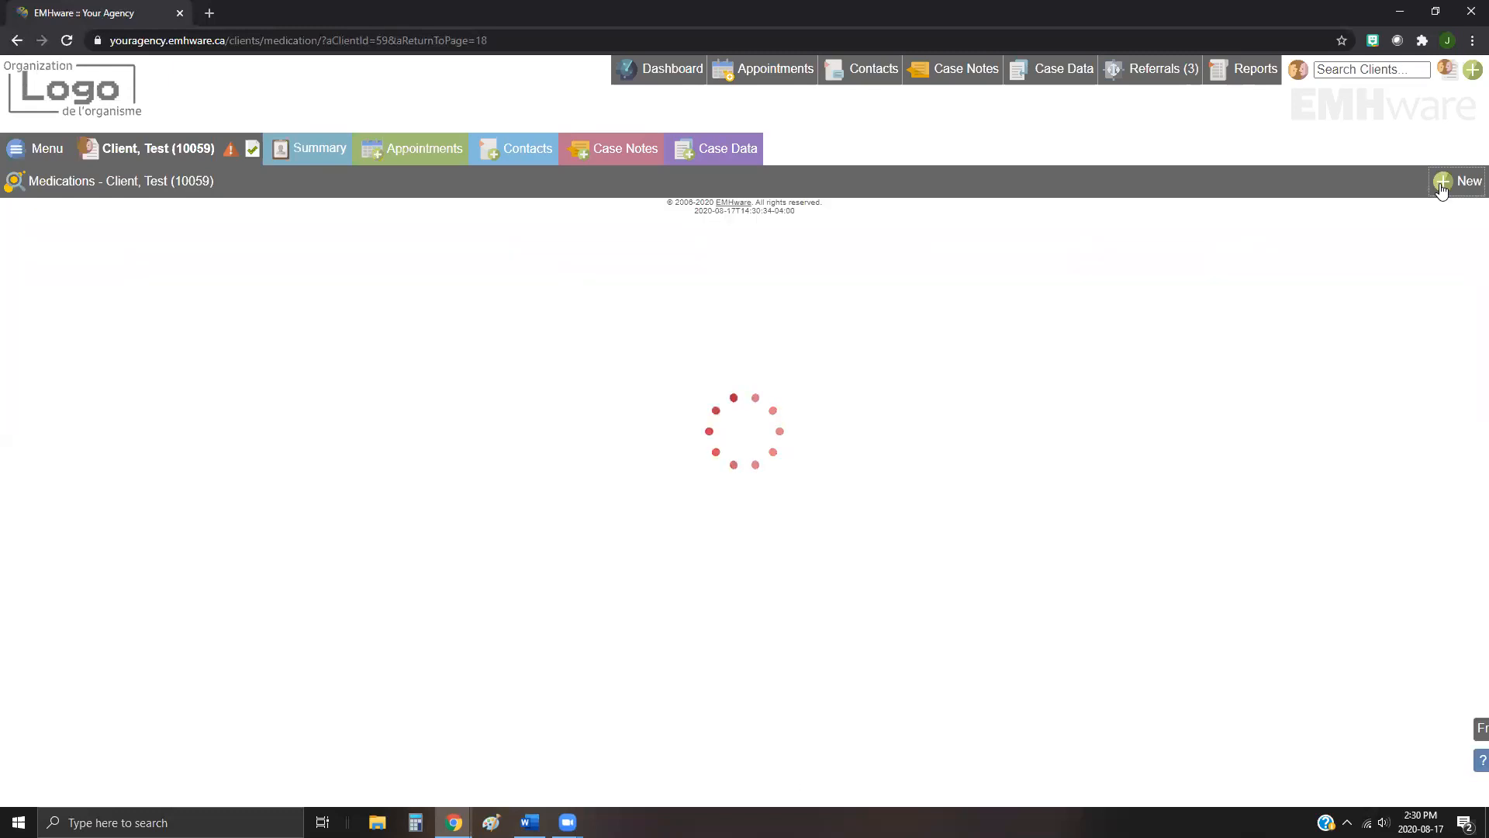
left_click(647, 295)
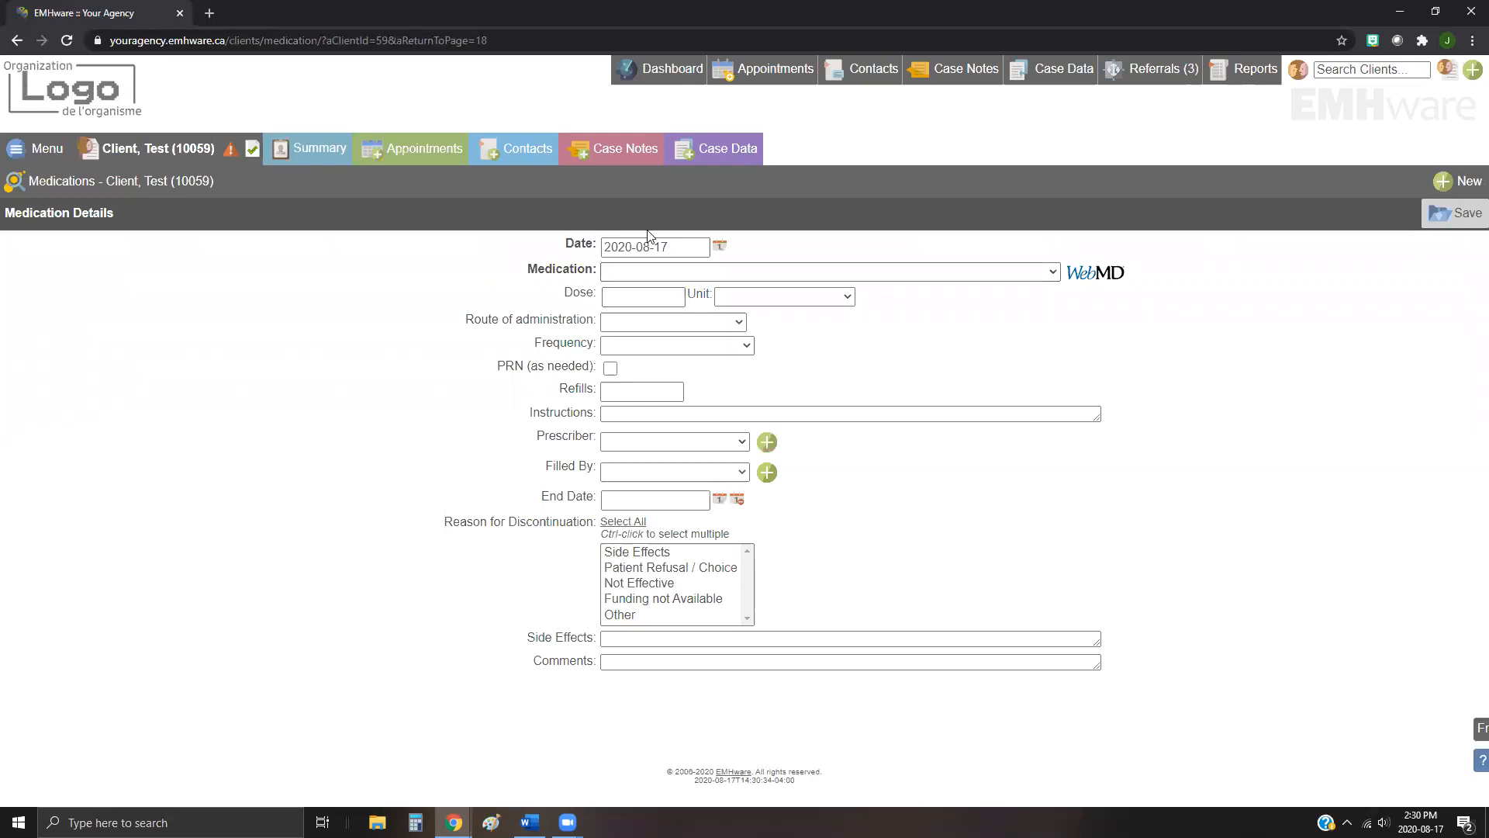
left_click(642, 273)
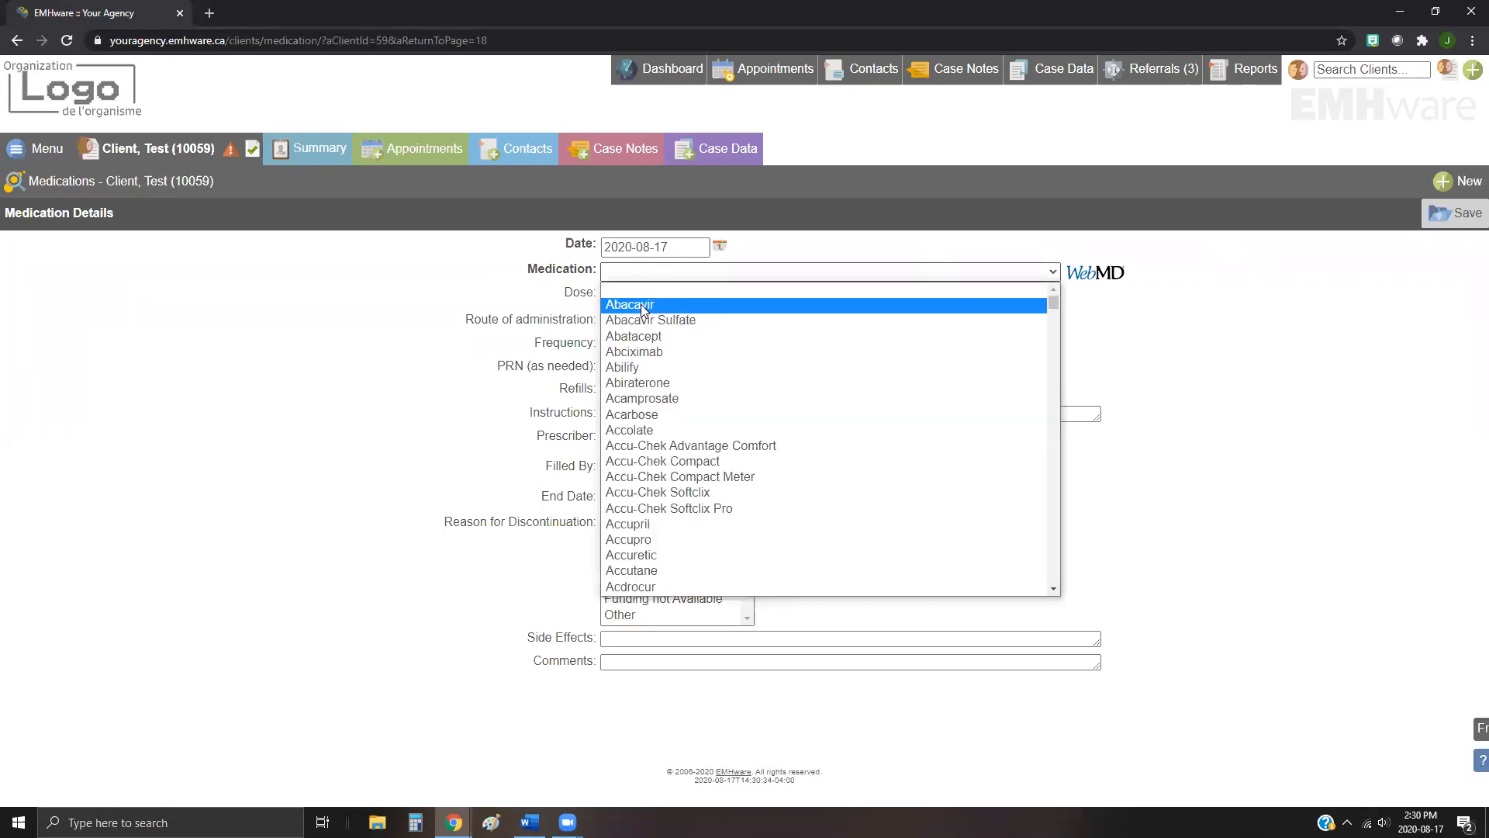
left_click(642, 304)
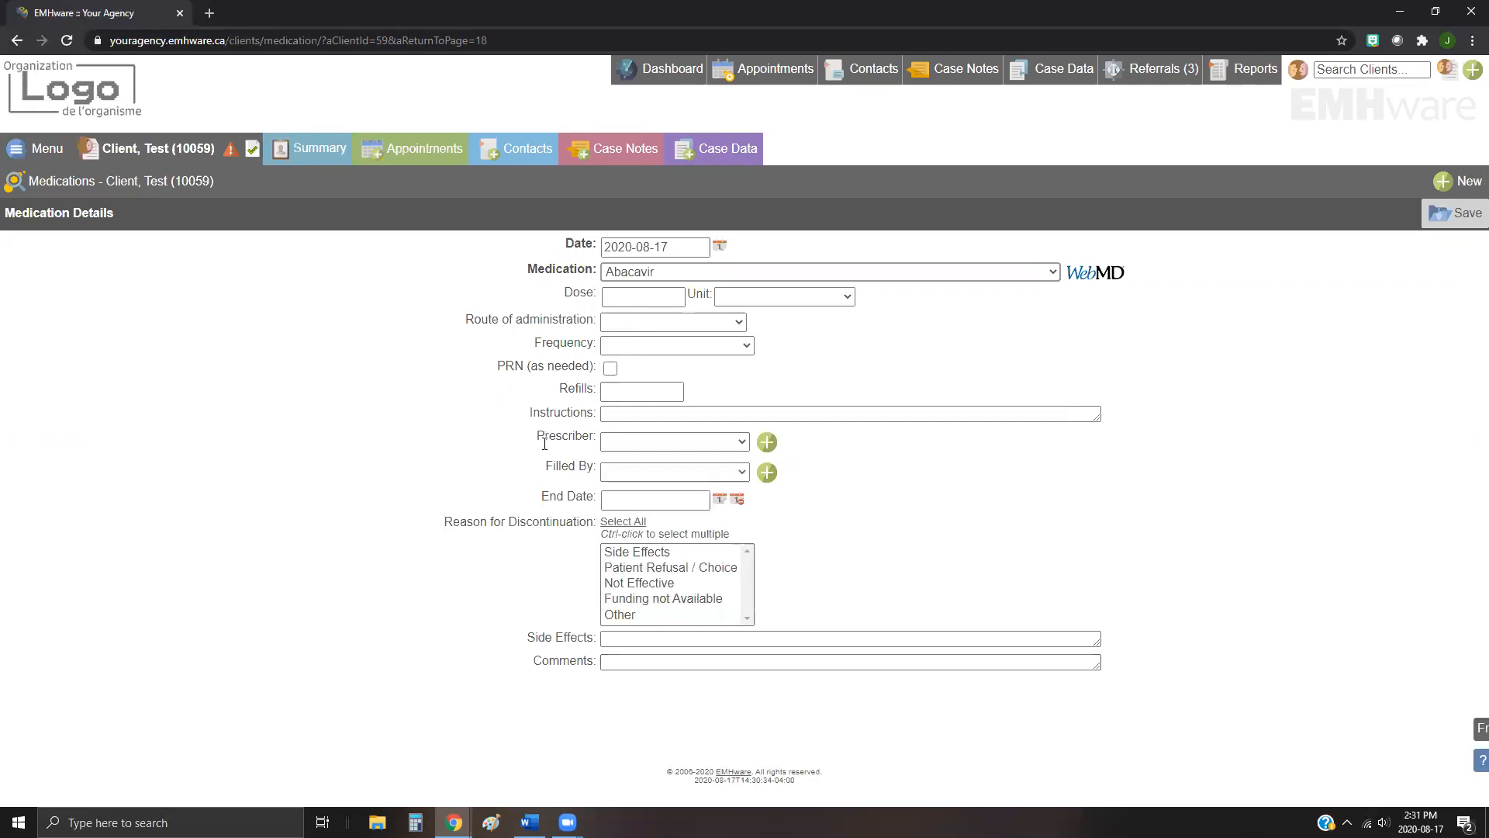
left_click(1463, 217)
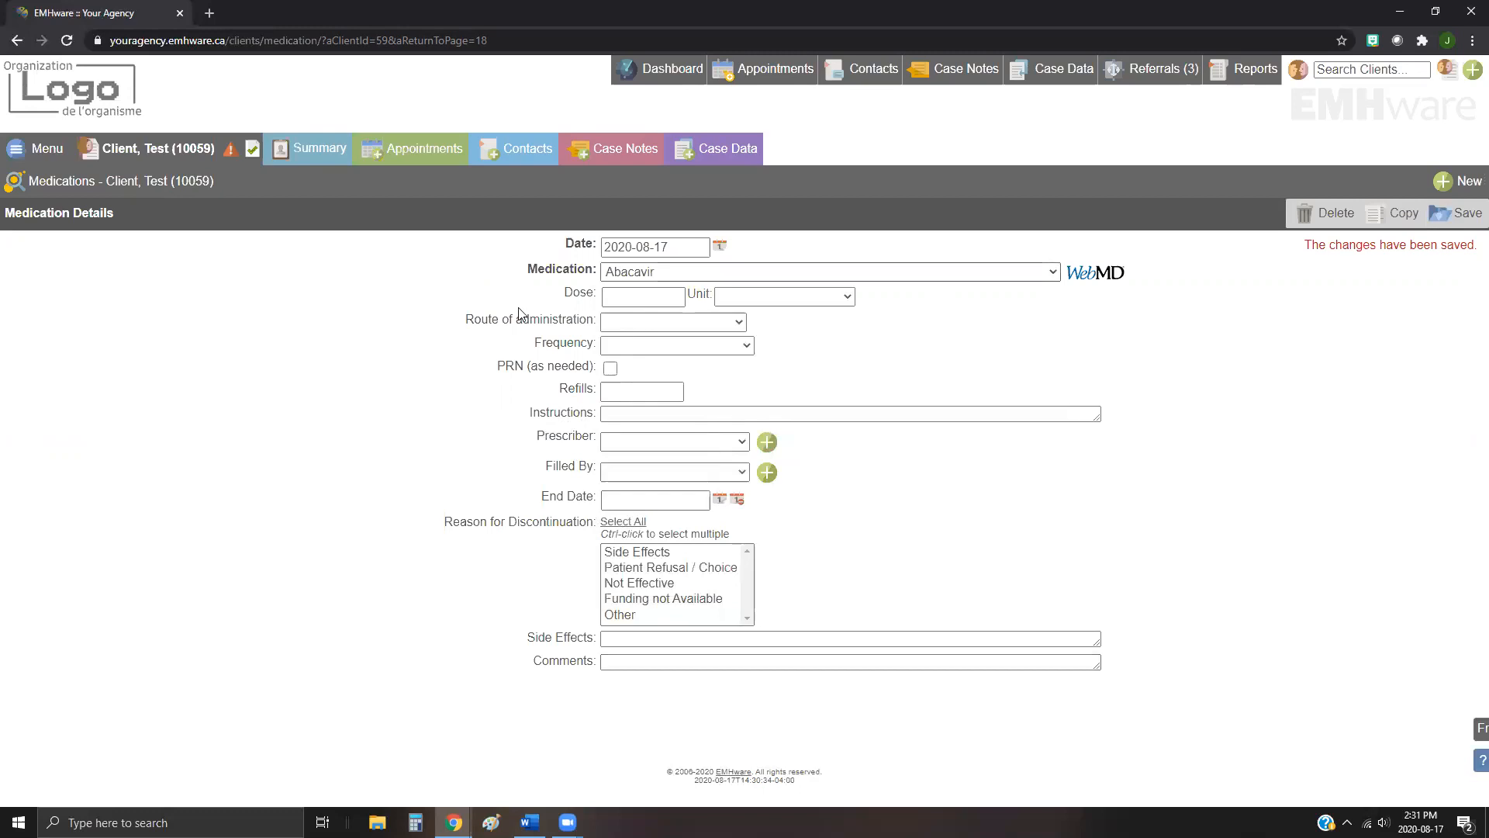
Step: Add an active Drug Allergy as a new record on the client's Allergies page and save it
left_click(142, 156)
left_click(123, 371)
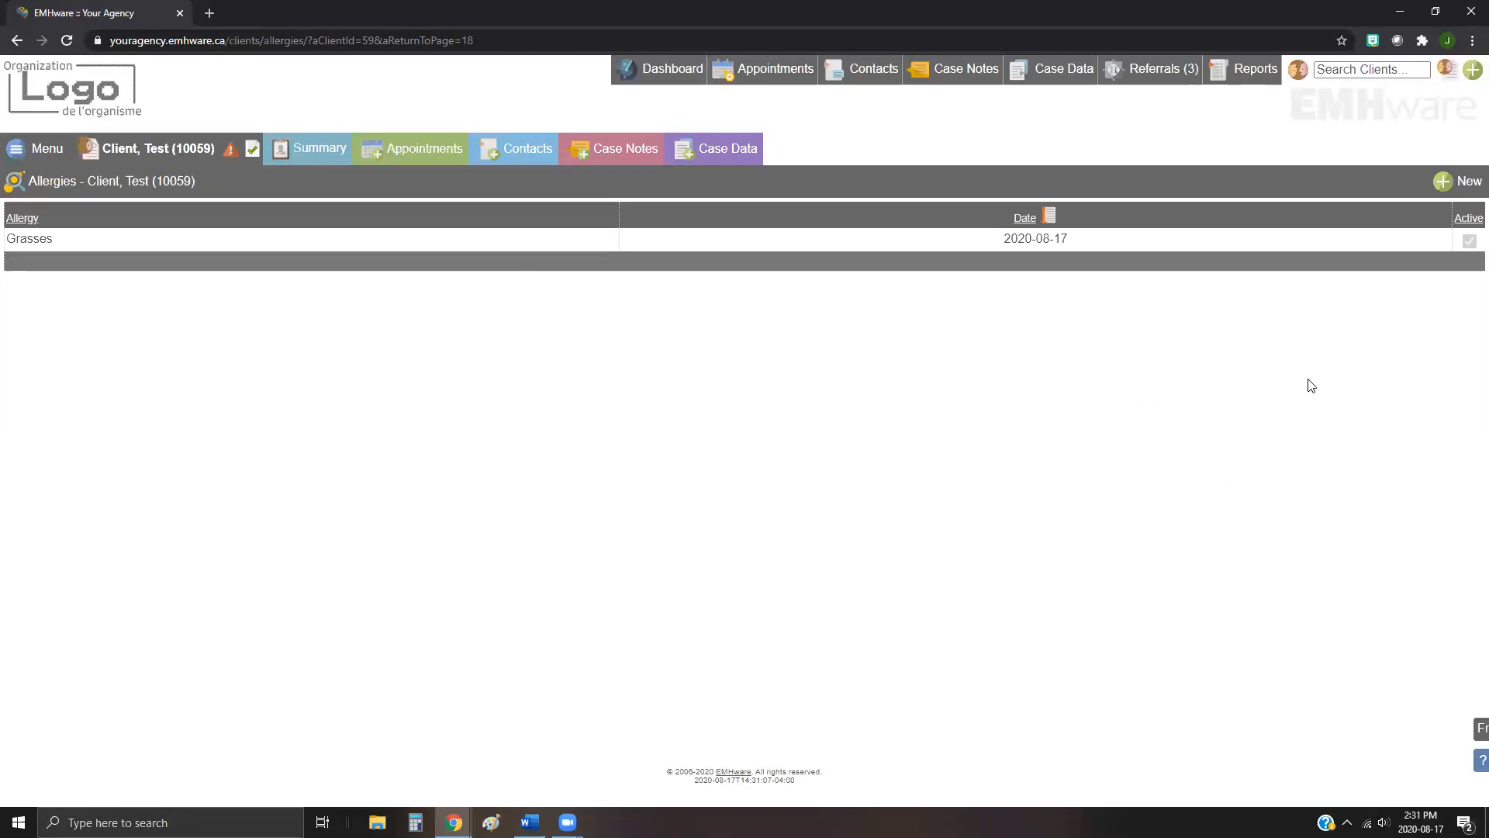
left_click(1465, 183)
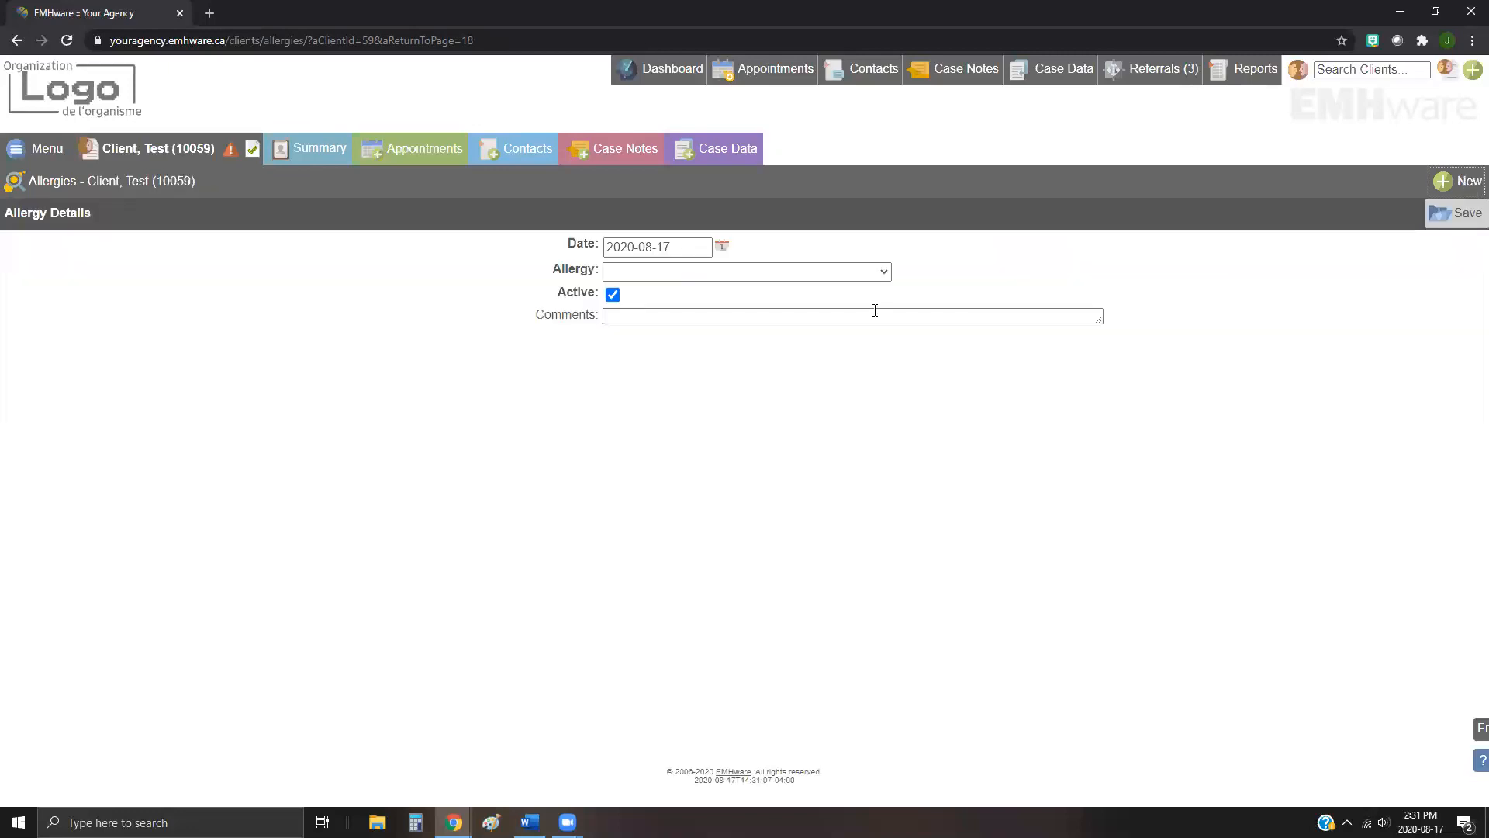
left_click(827, 276)
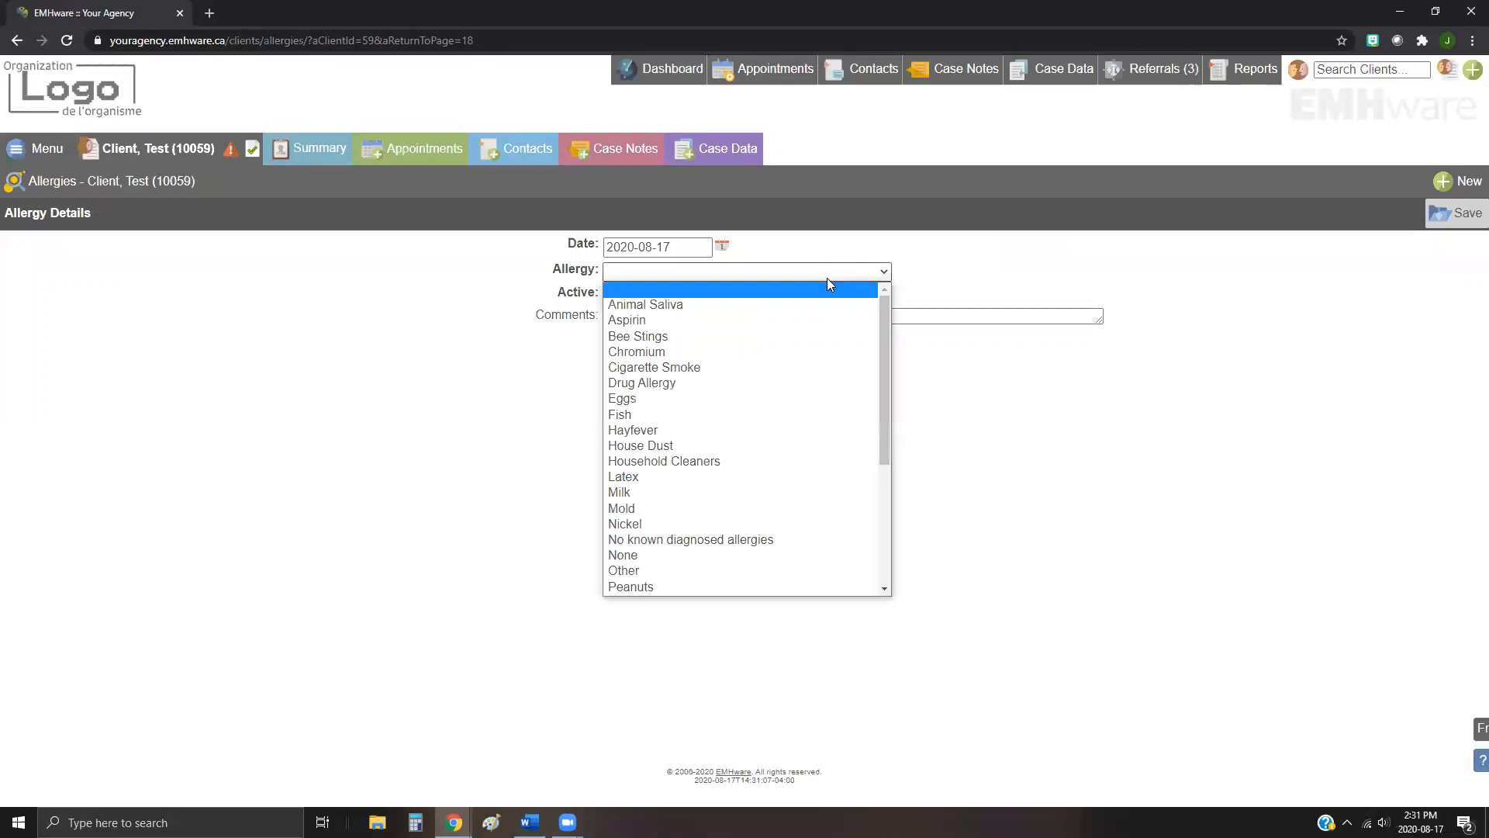
left_click(705, 390)
left_click(642, 317)
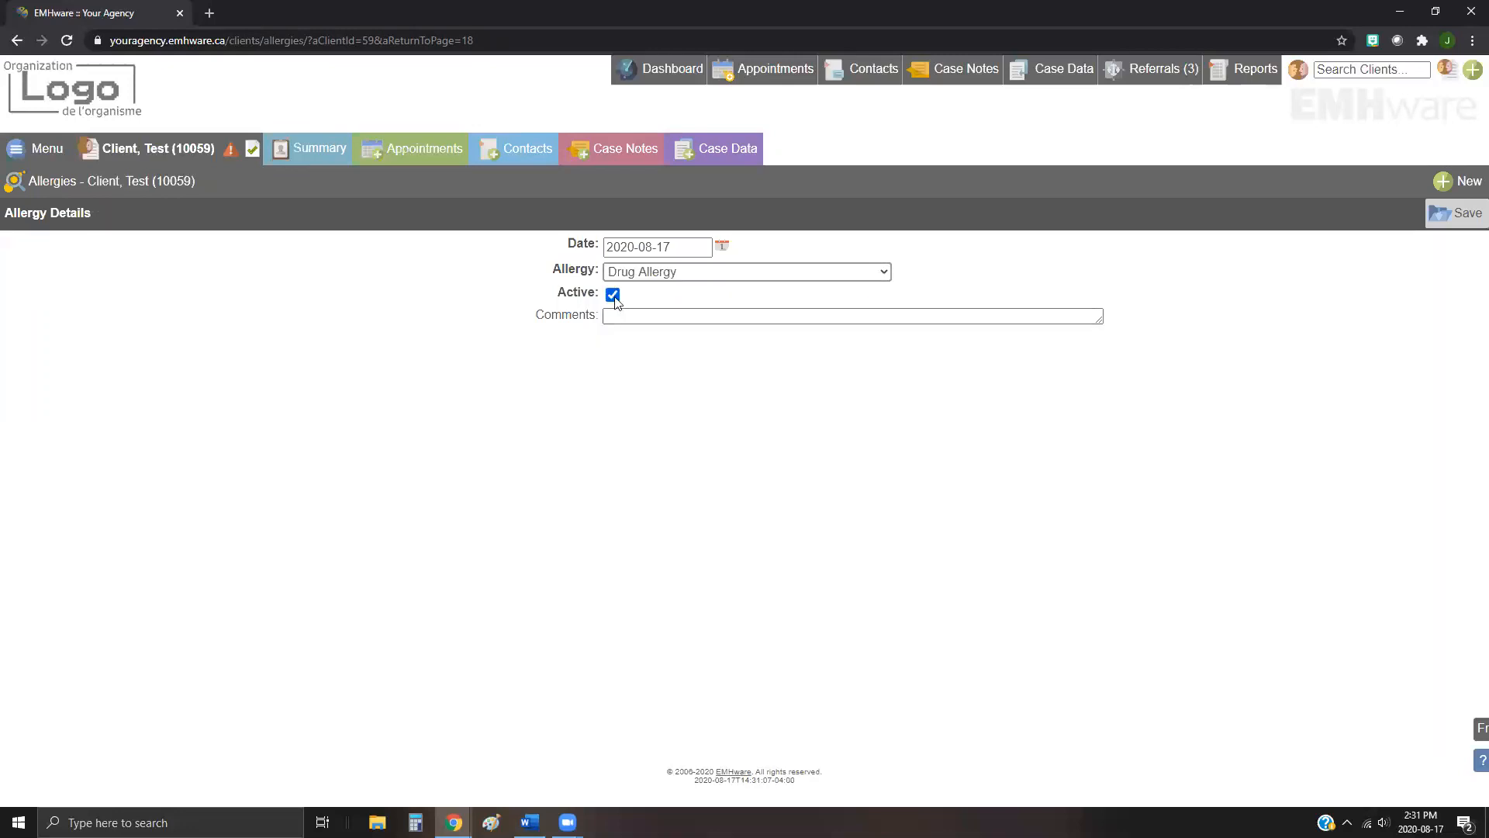
left_click(1458, 218)
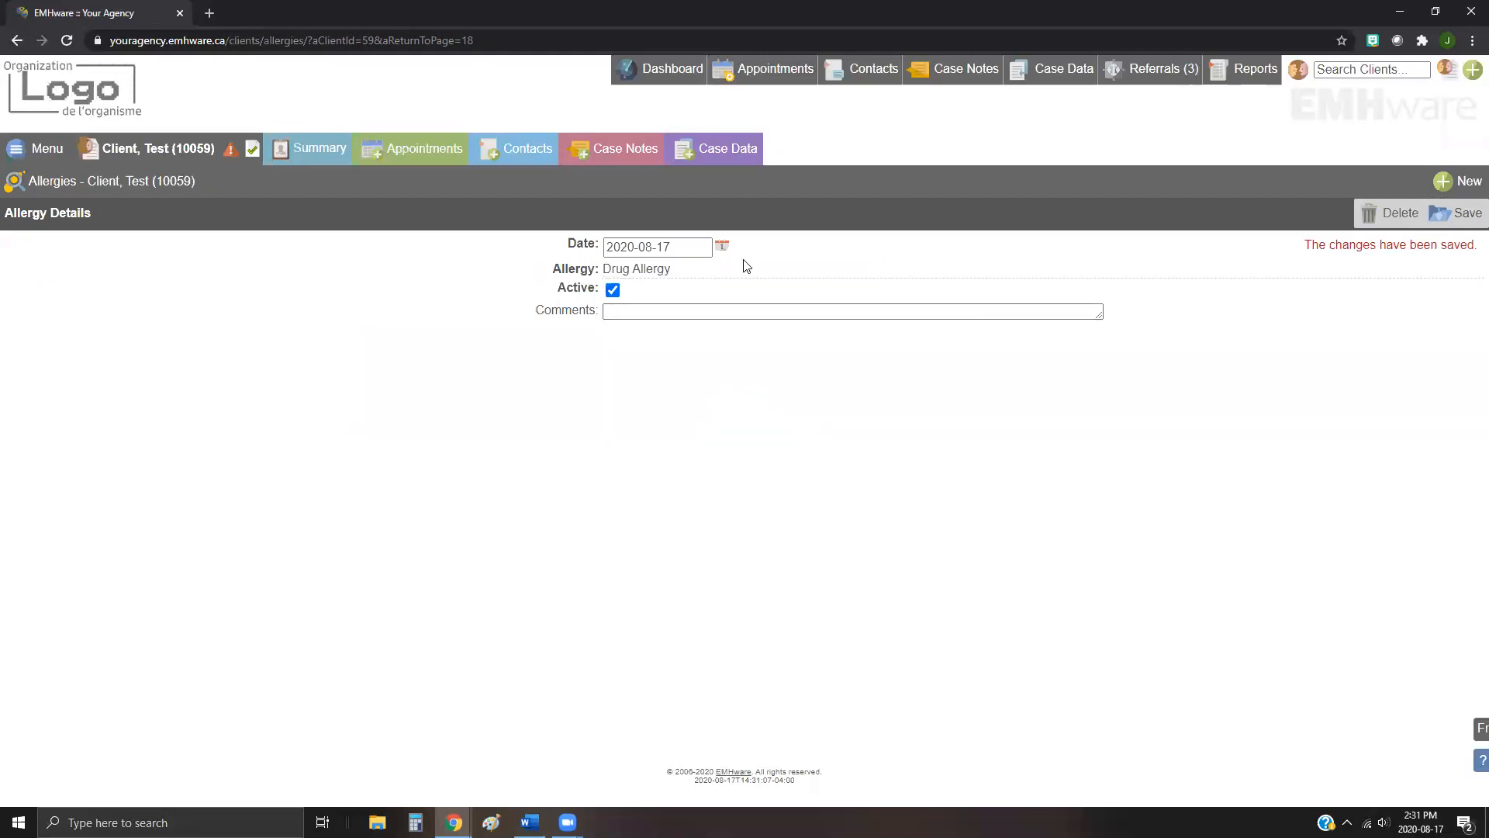
Step: Check Active Medication and Active Allergies on the client's Summary, and turn off the case note previews
left_click(317, 154)
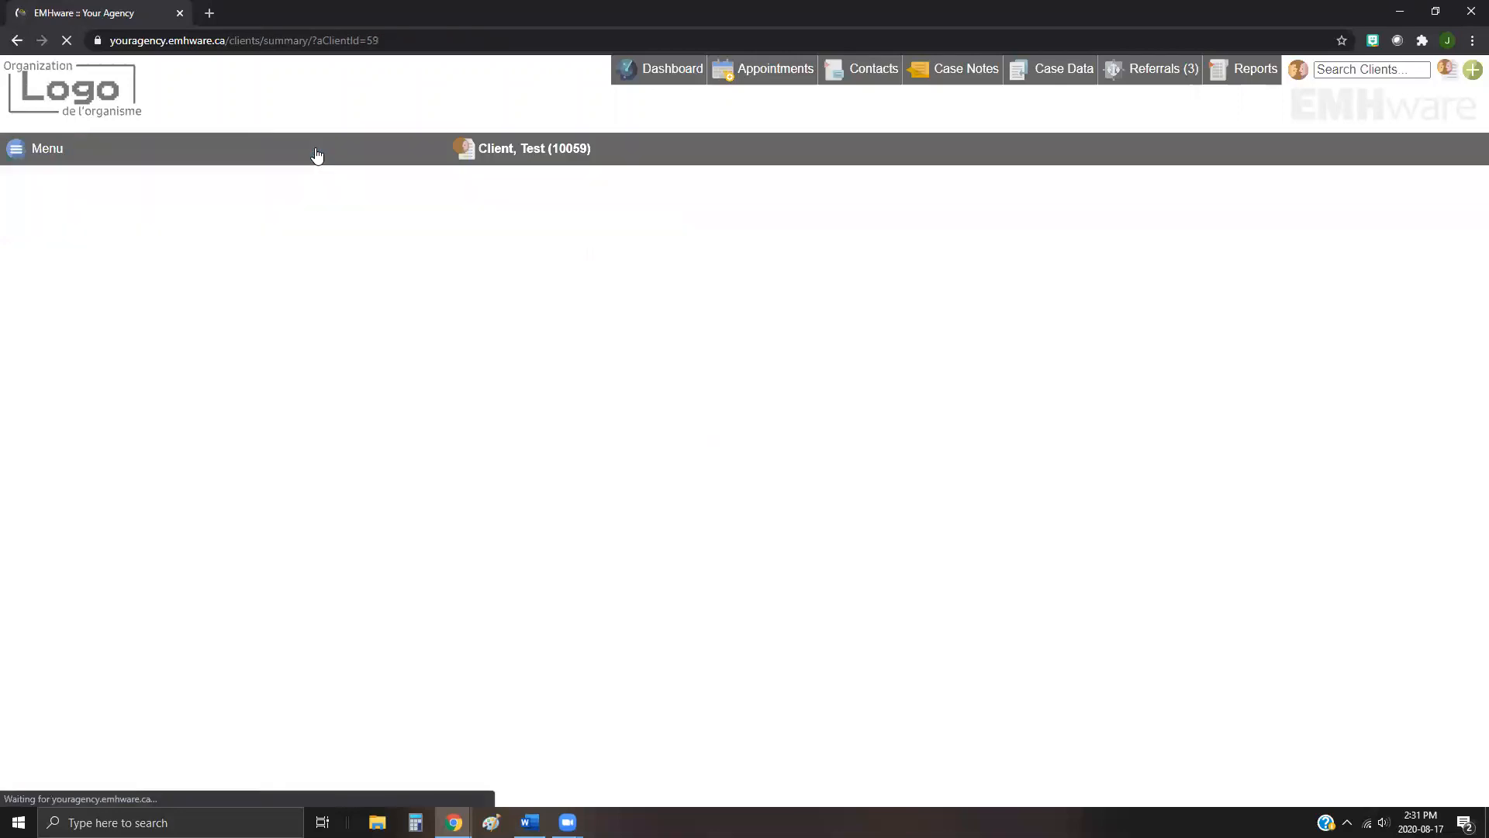
scroll(849, 511, "down", 7)
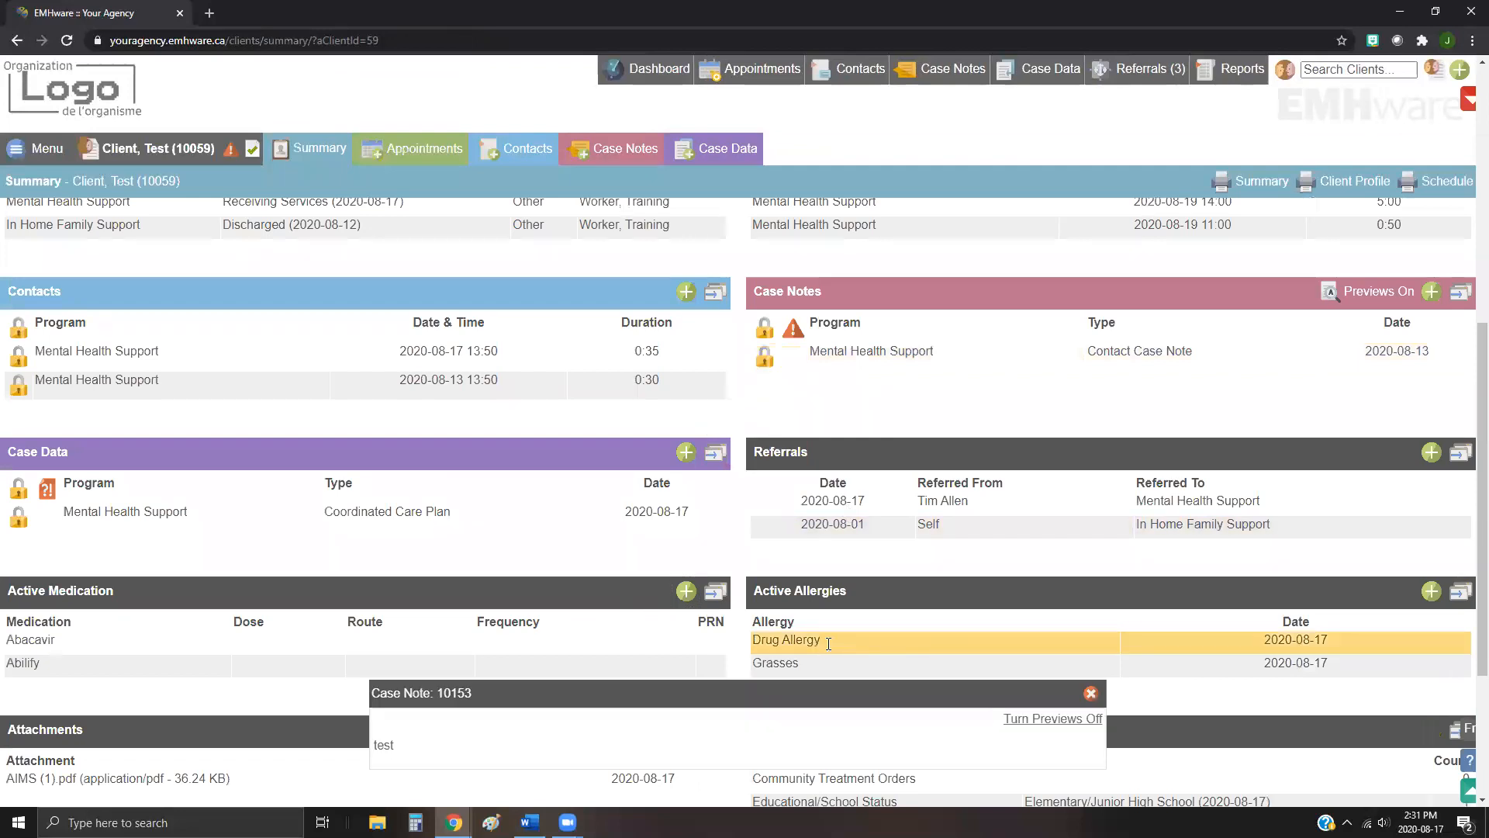
left_click(1058, 719)
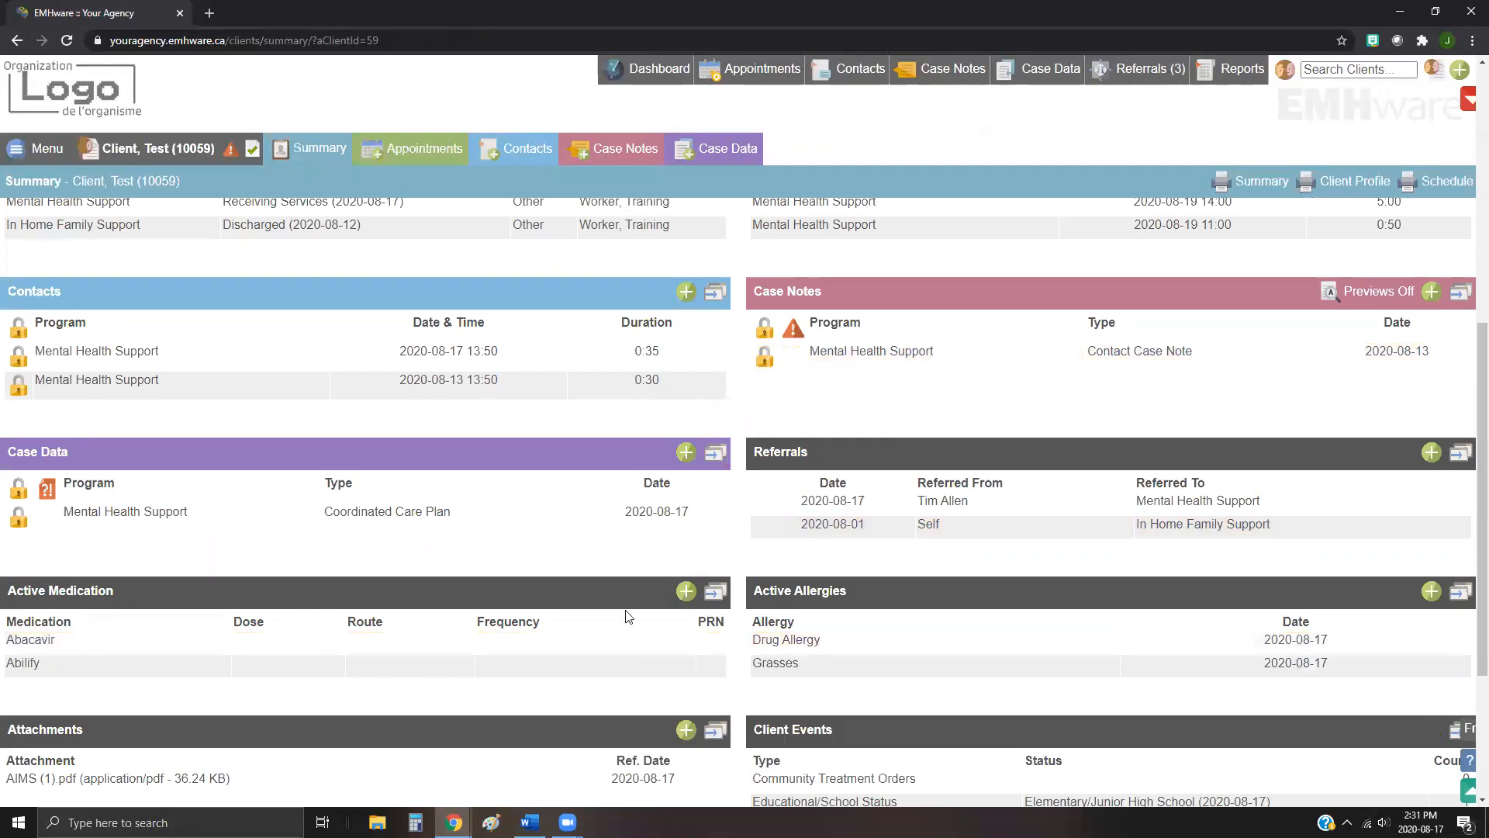
Step: Open the client's Attachments page and look through the Type options and Criteria field of its search filters
left_click(176, 152)
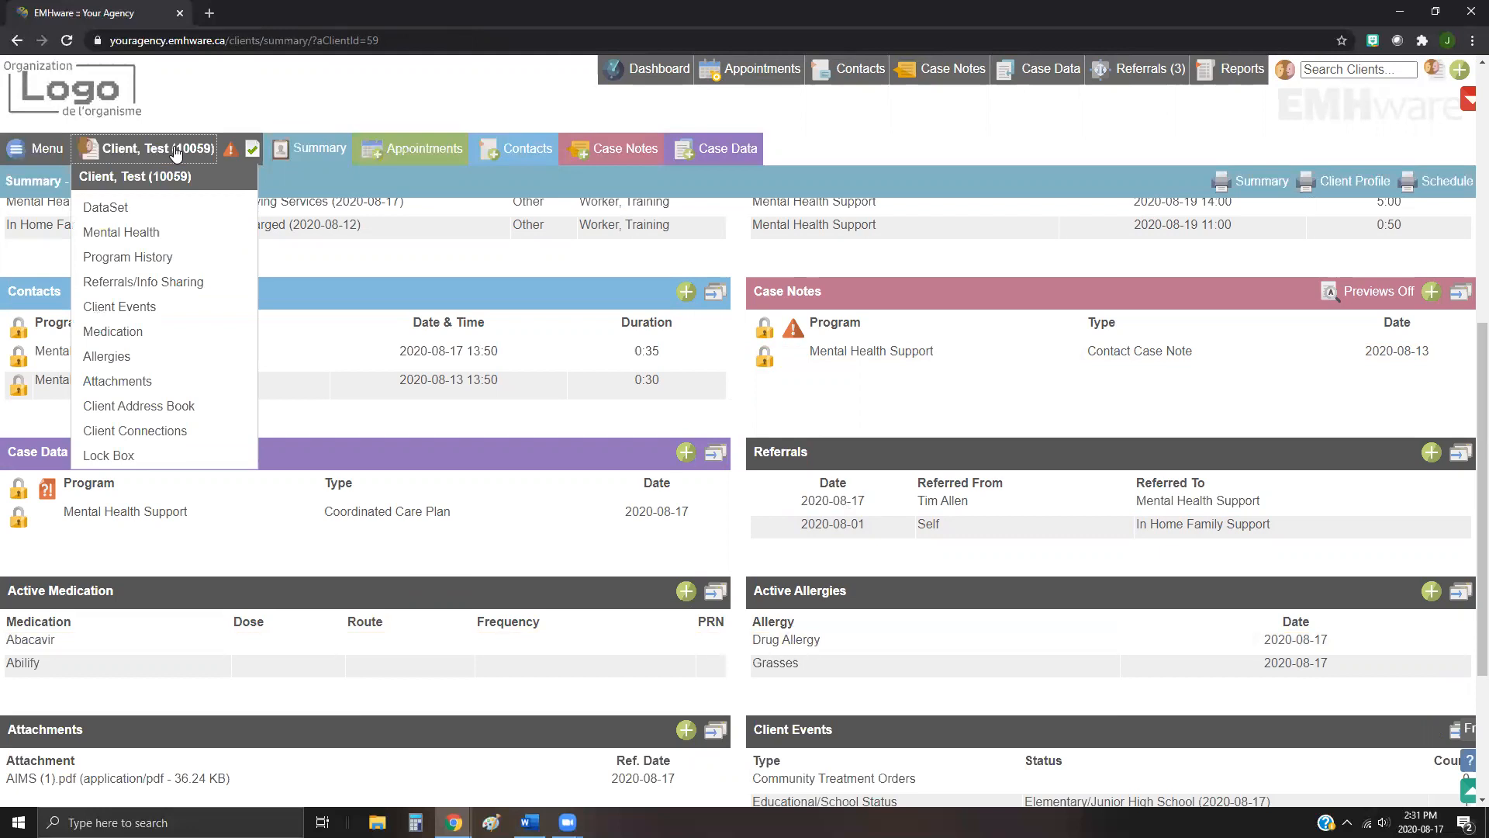
left_click(138, 381)
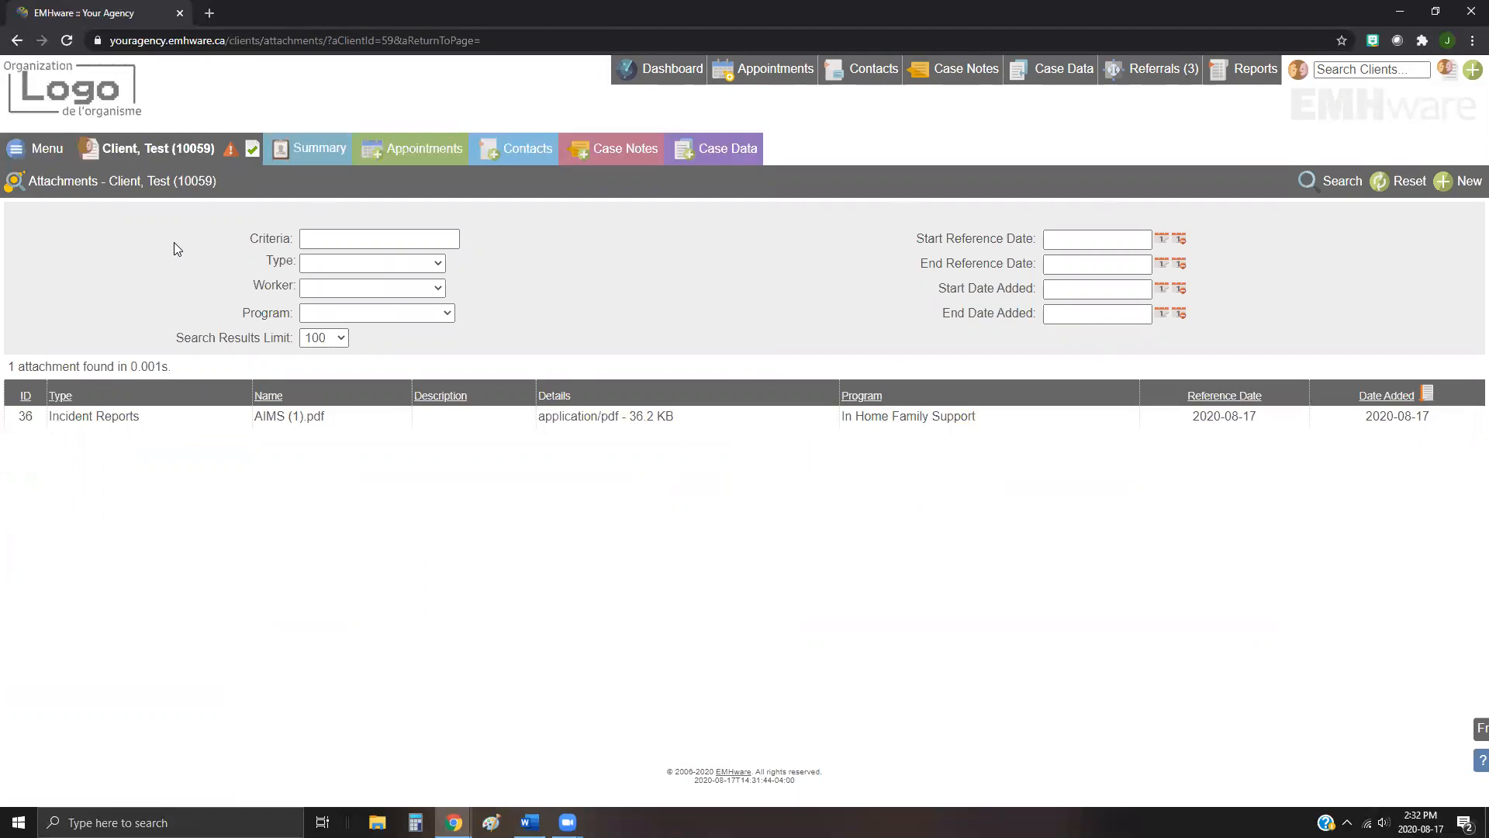
left_click(351, 262)
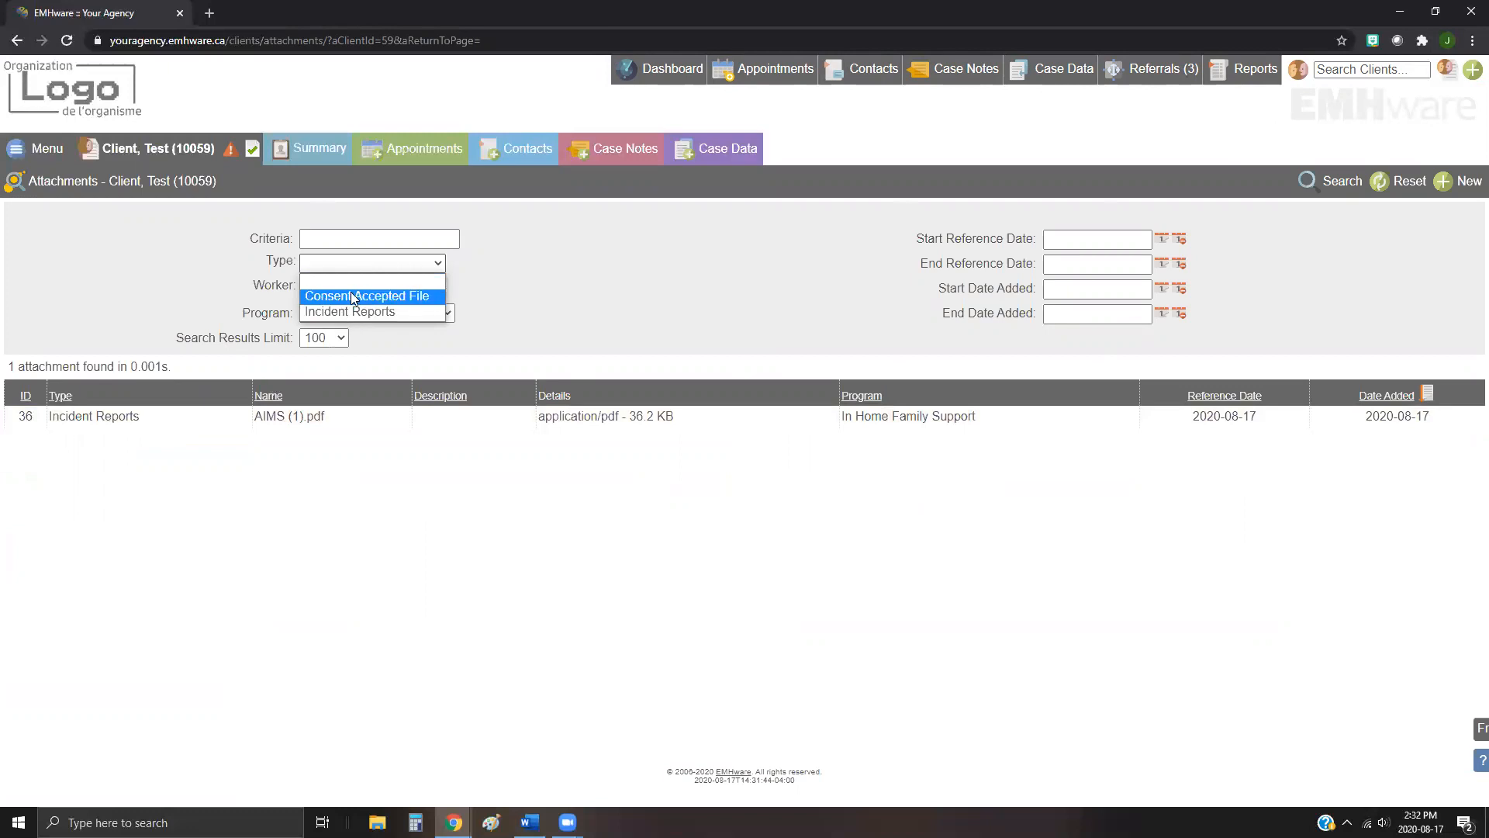
left_click(322, 263)
left_click(343, 237)
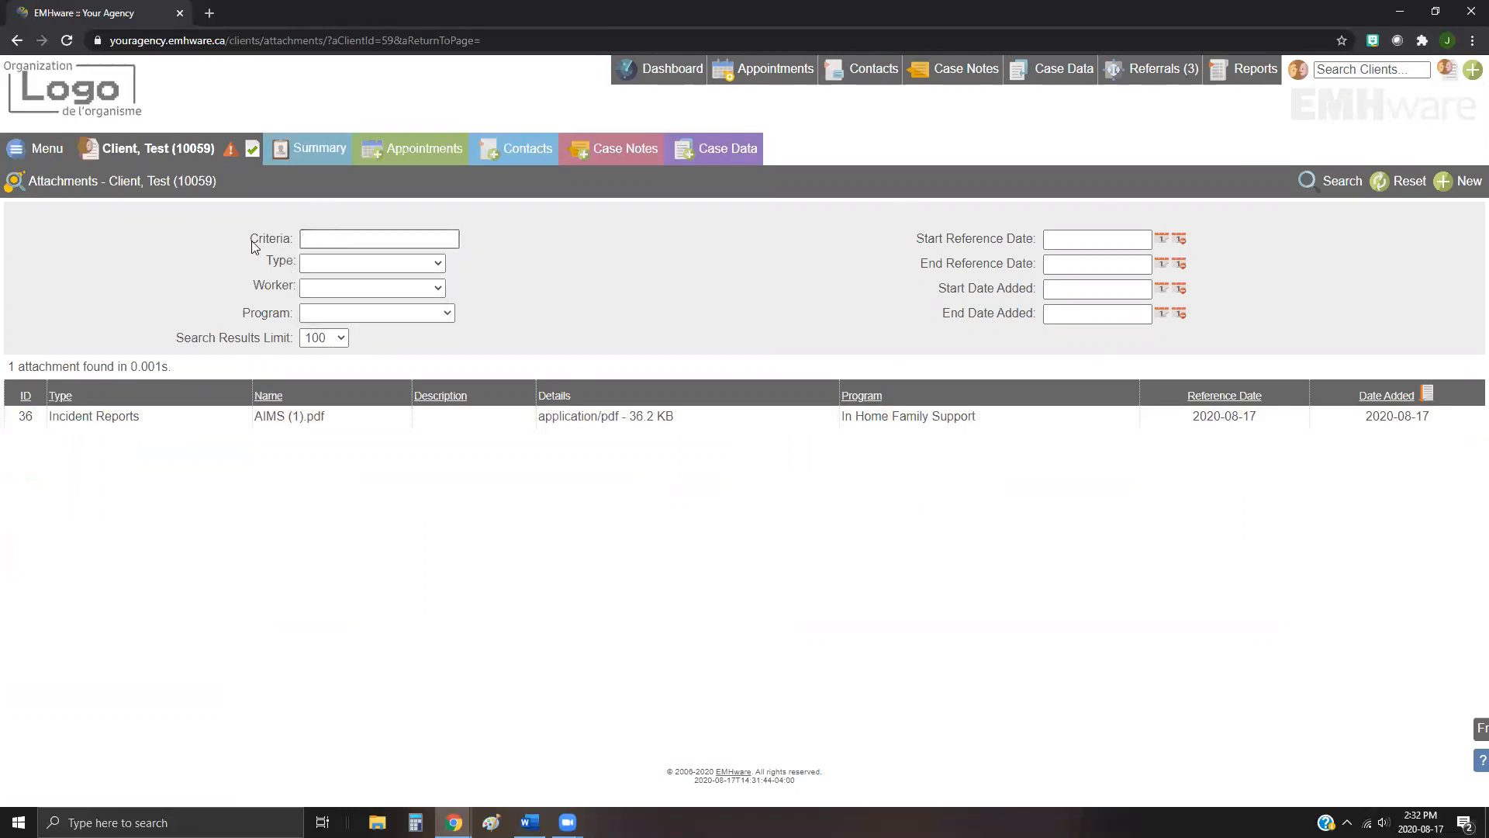
left_click(216, 311)
Step: Start a new attachment and examine its file, details and Type options without choosing any
left_click(1457, 187)
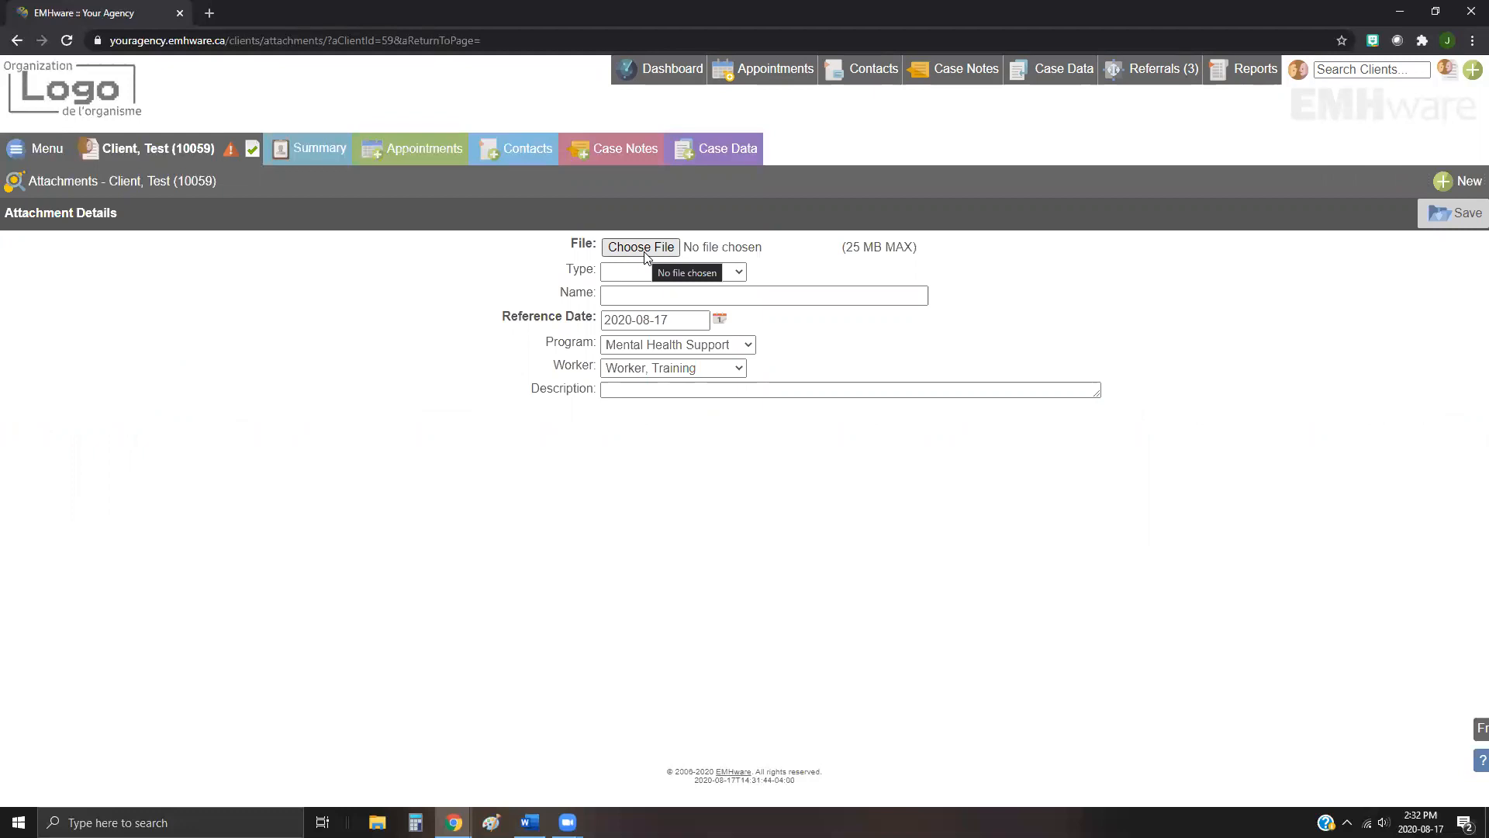
left_click(631, 275)
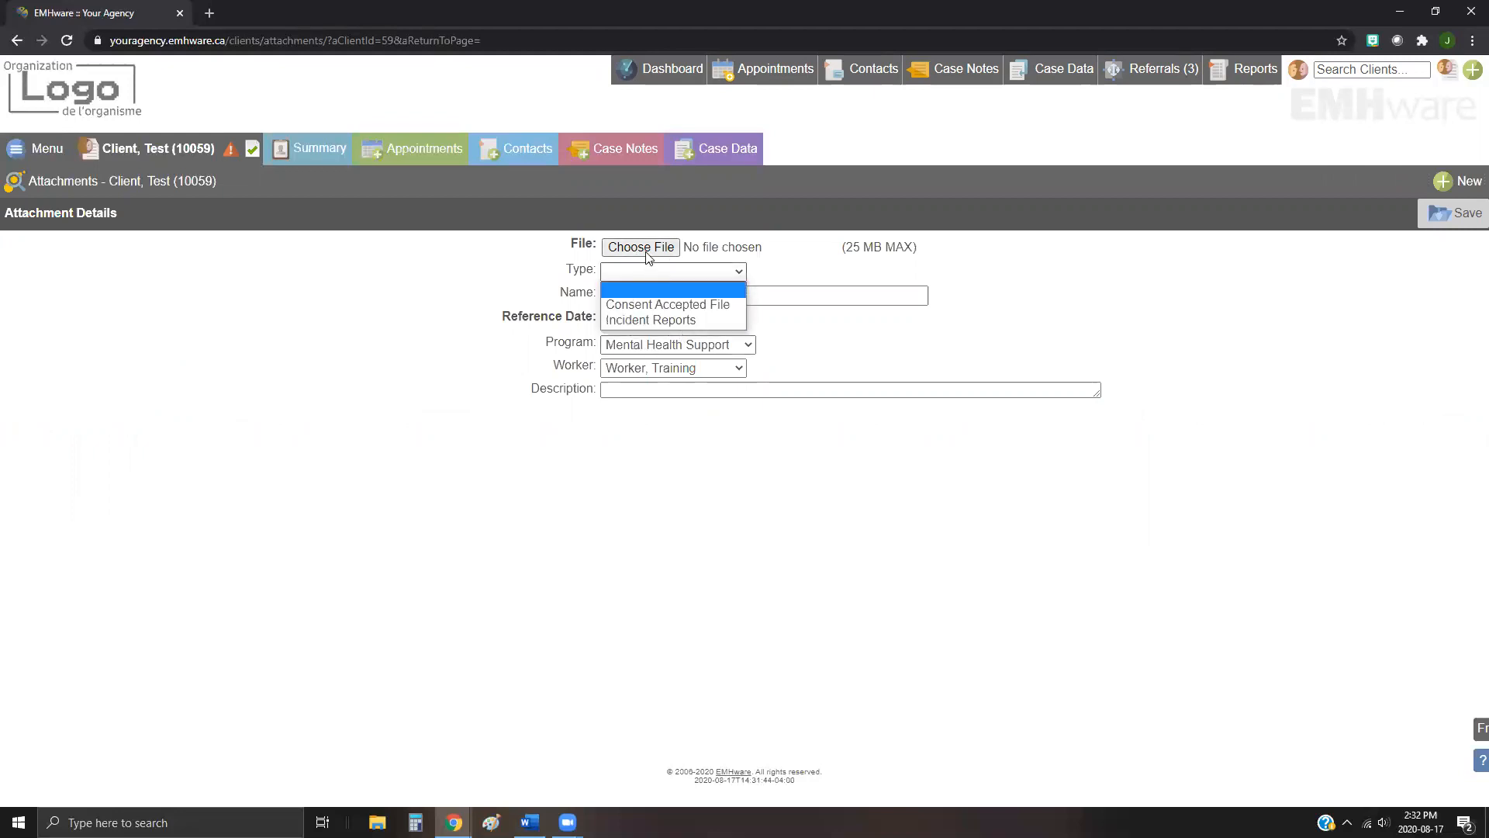
left_click(712, 273)
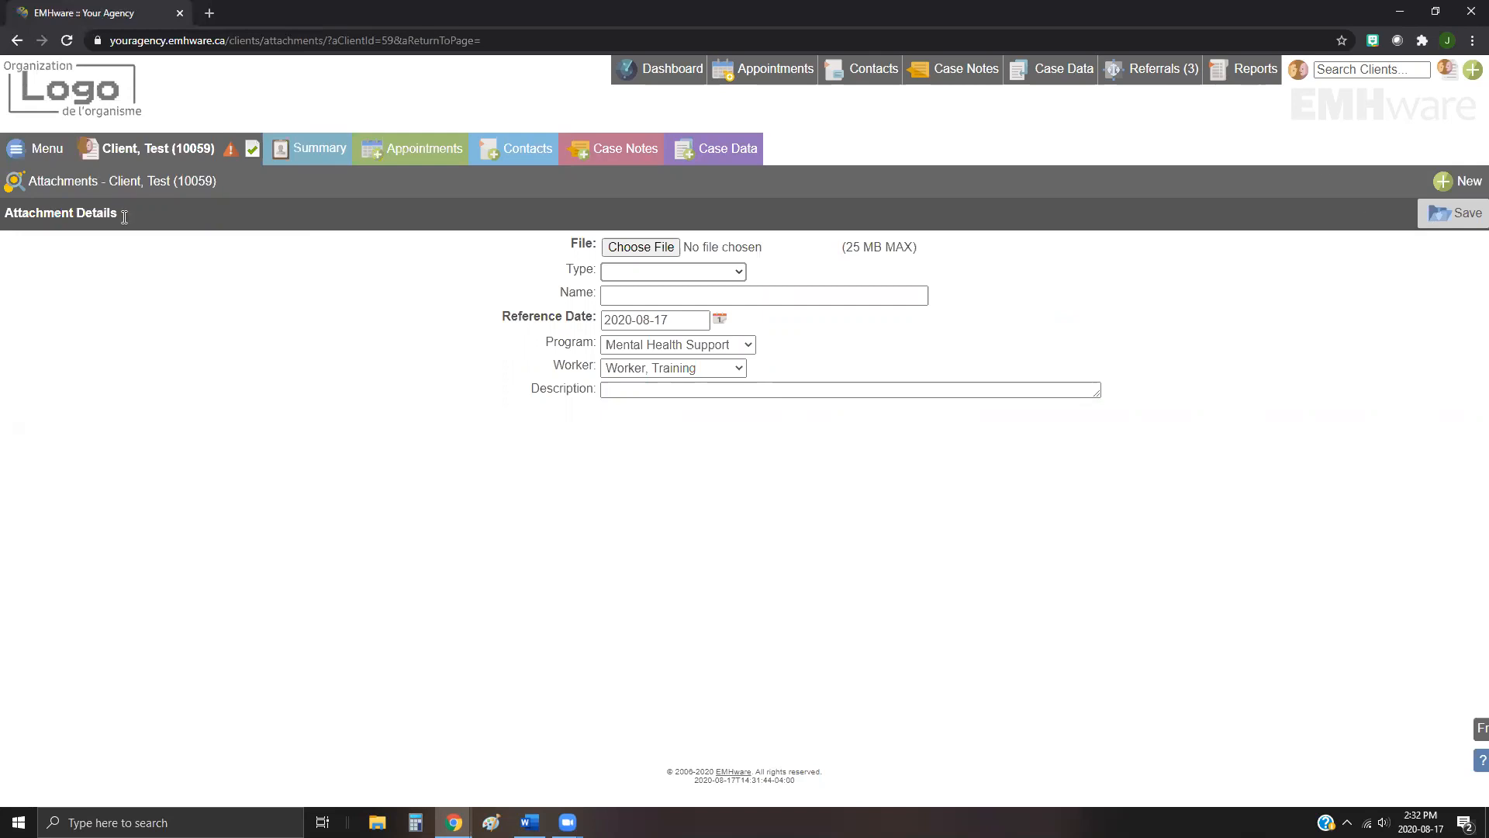
Step: Open the client's Address Book page and review the personal and community supports listed there
left_click(140, 156)
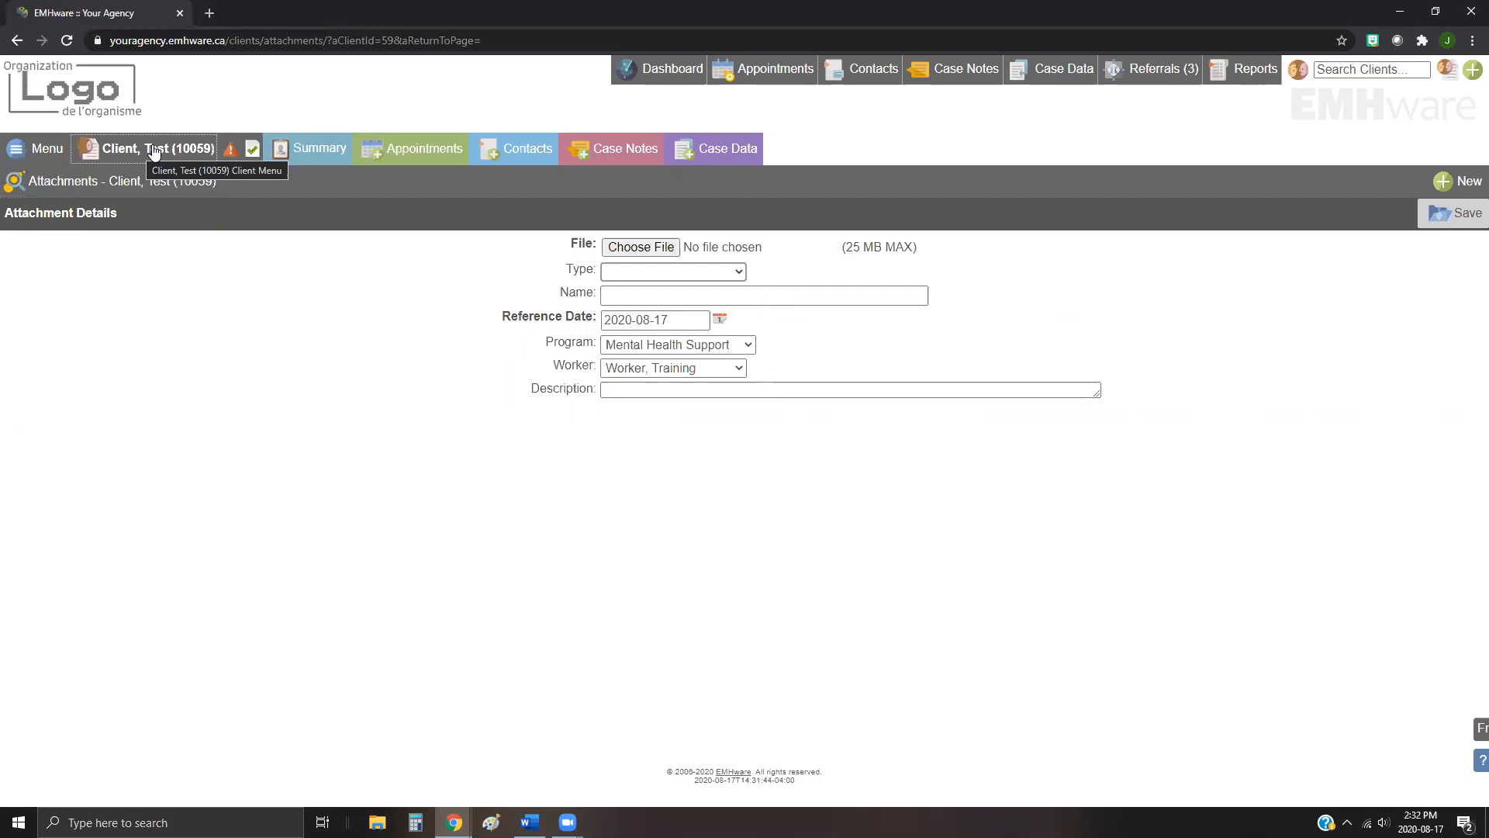
left_click(155, 149)
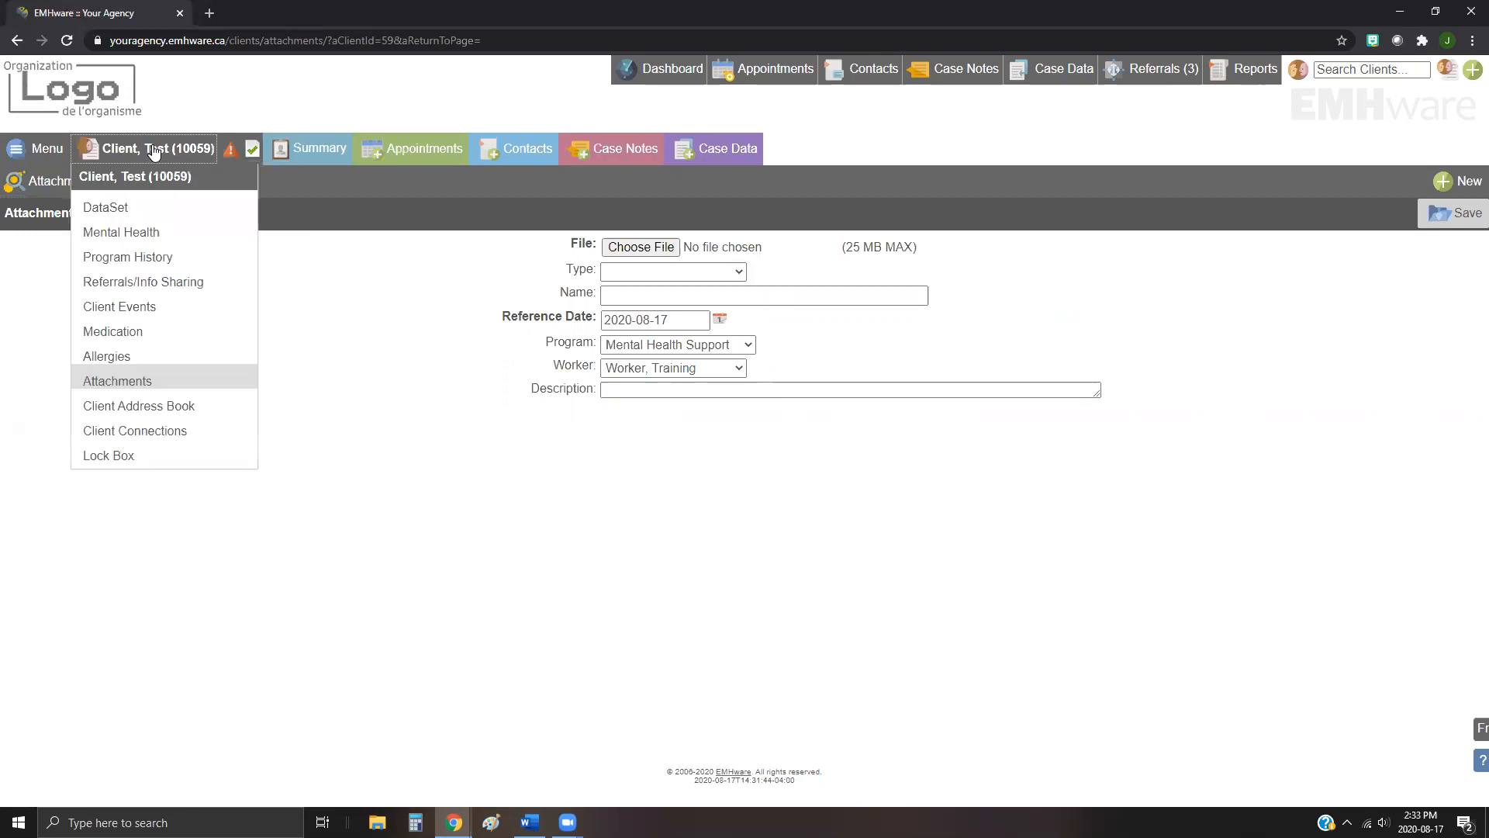
left_click(150, 410)
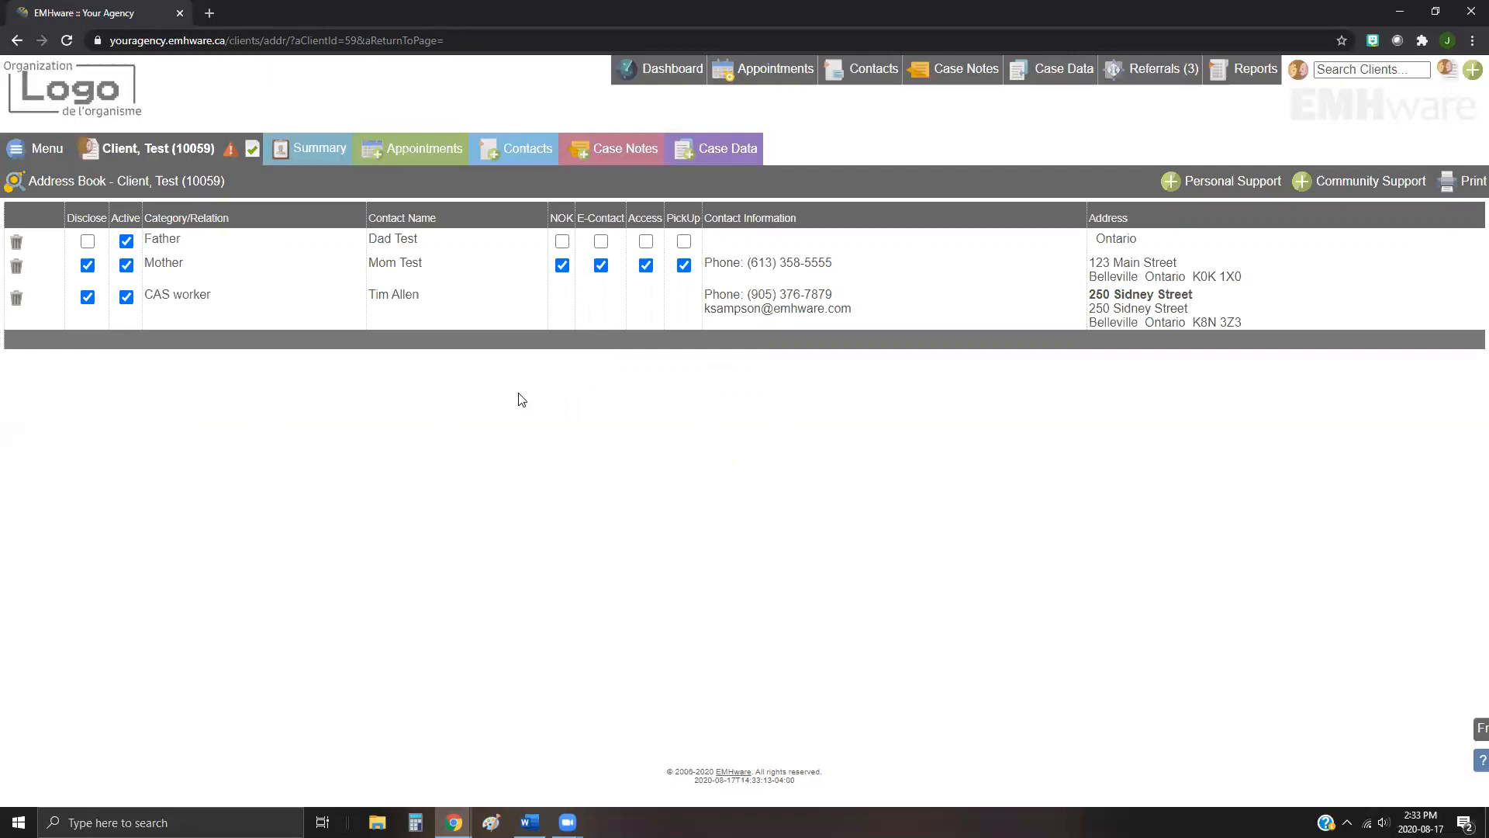
Step: Start a new Personal Support entry and look through its Relation options without choosing one
left_click(1227, 177)
left_click(1212, 188)
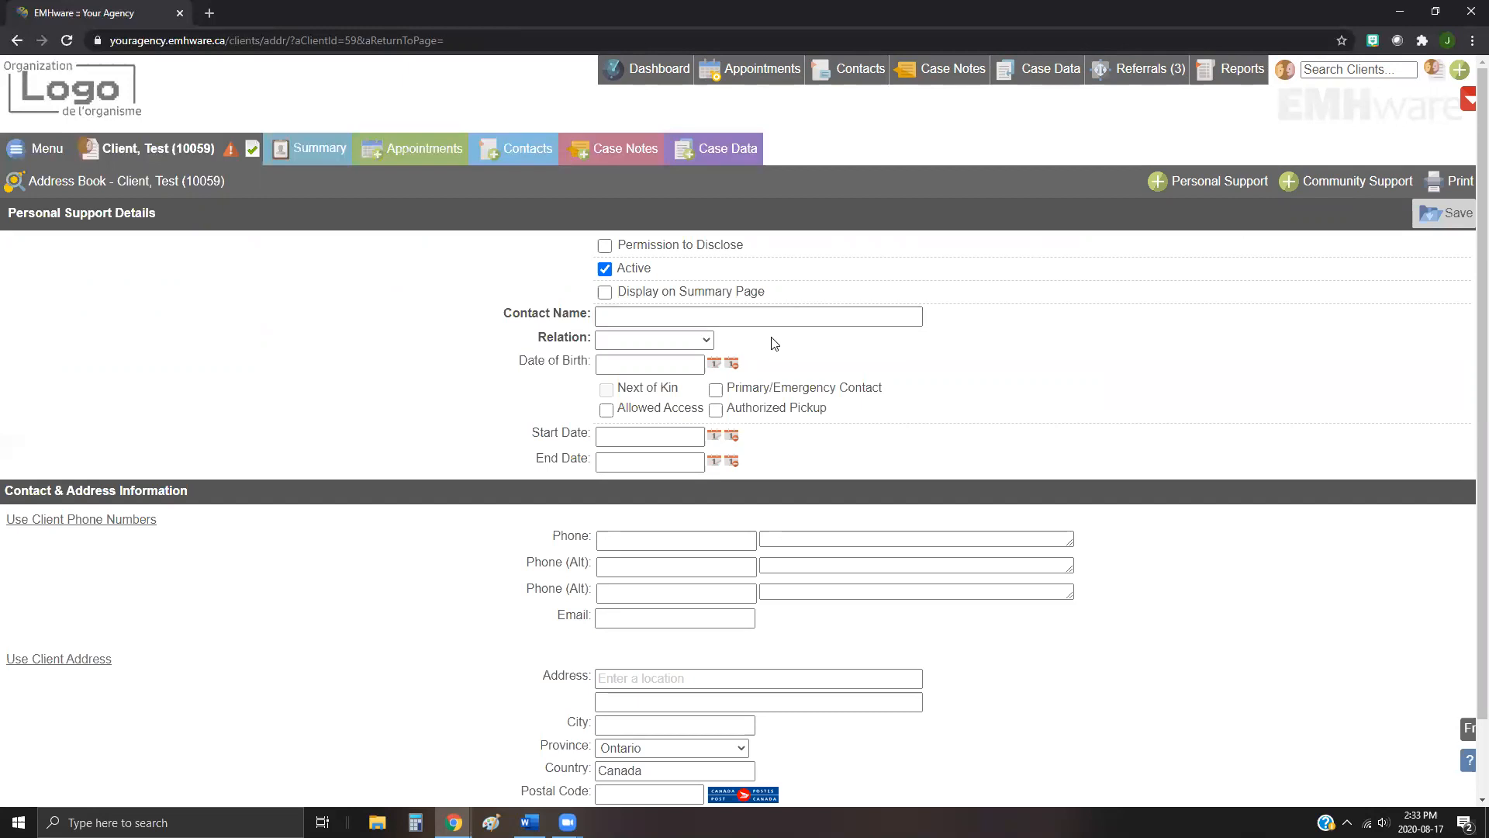
left_click(667, 318)
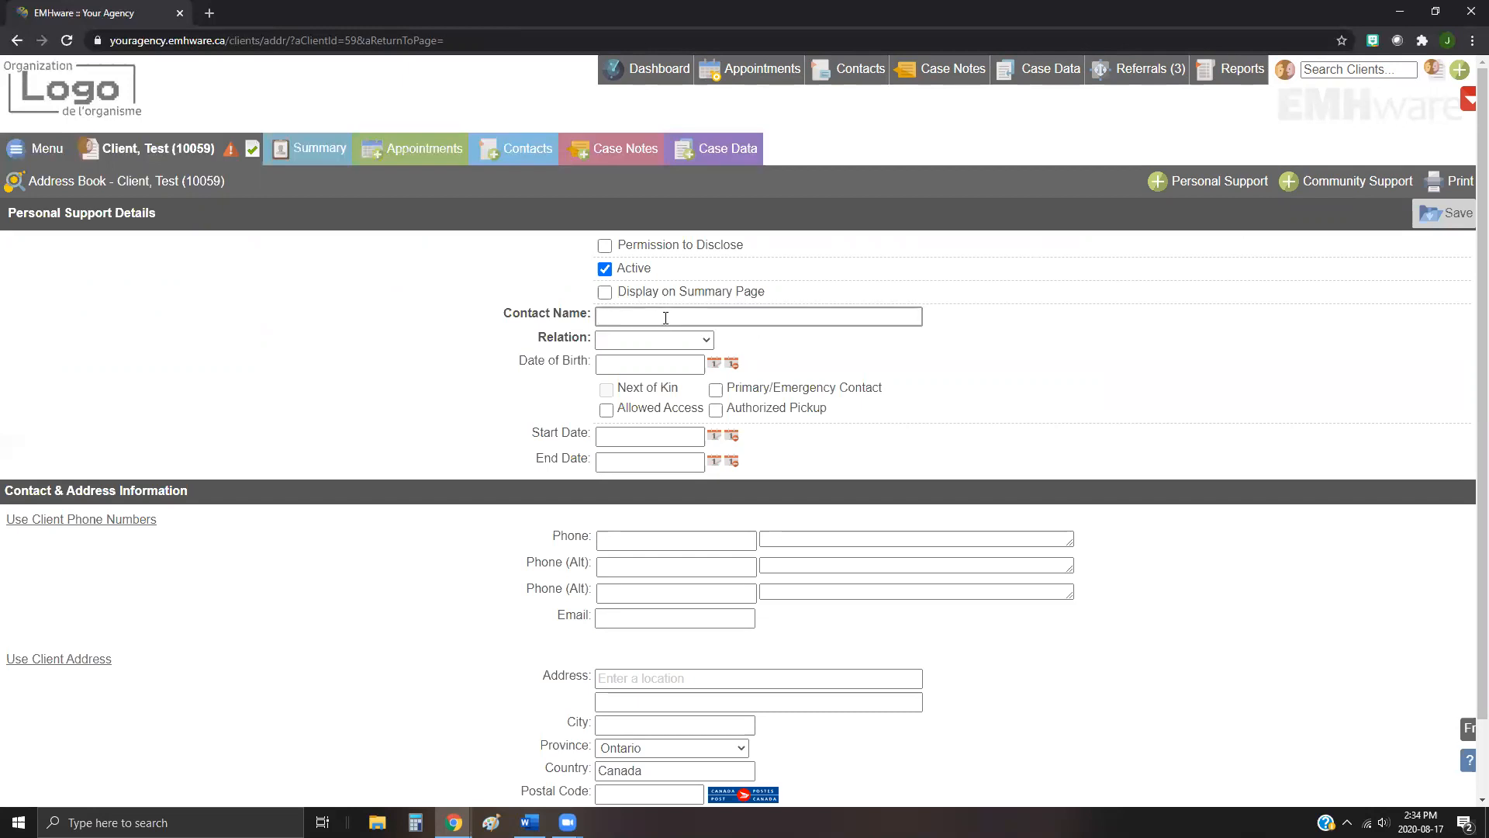
left_click(695, 341)
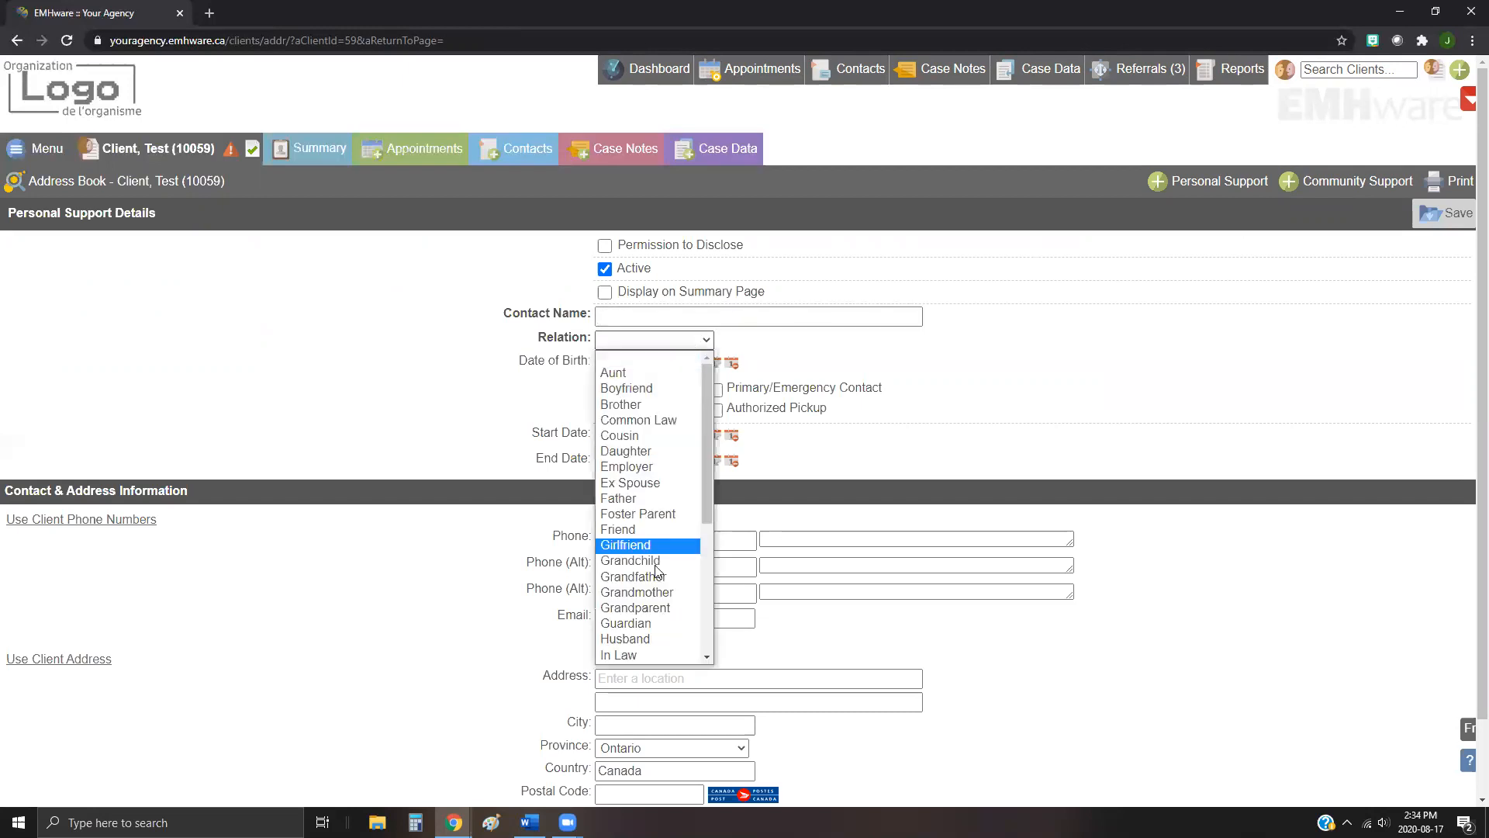
scroll(642, 613, "down", 3)
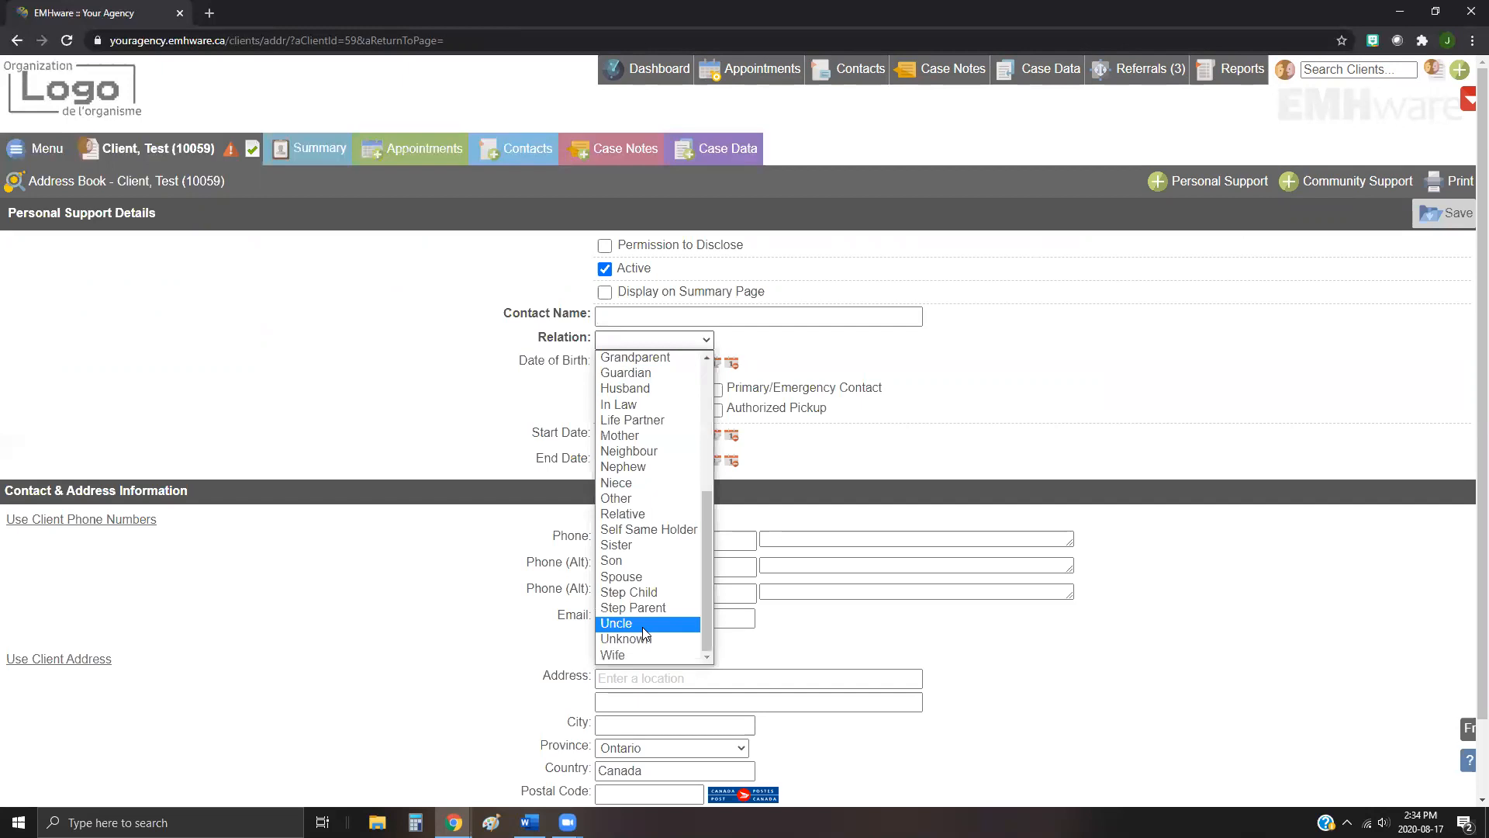
left_click(632, 341)
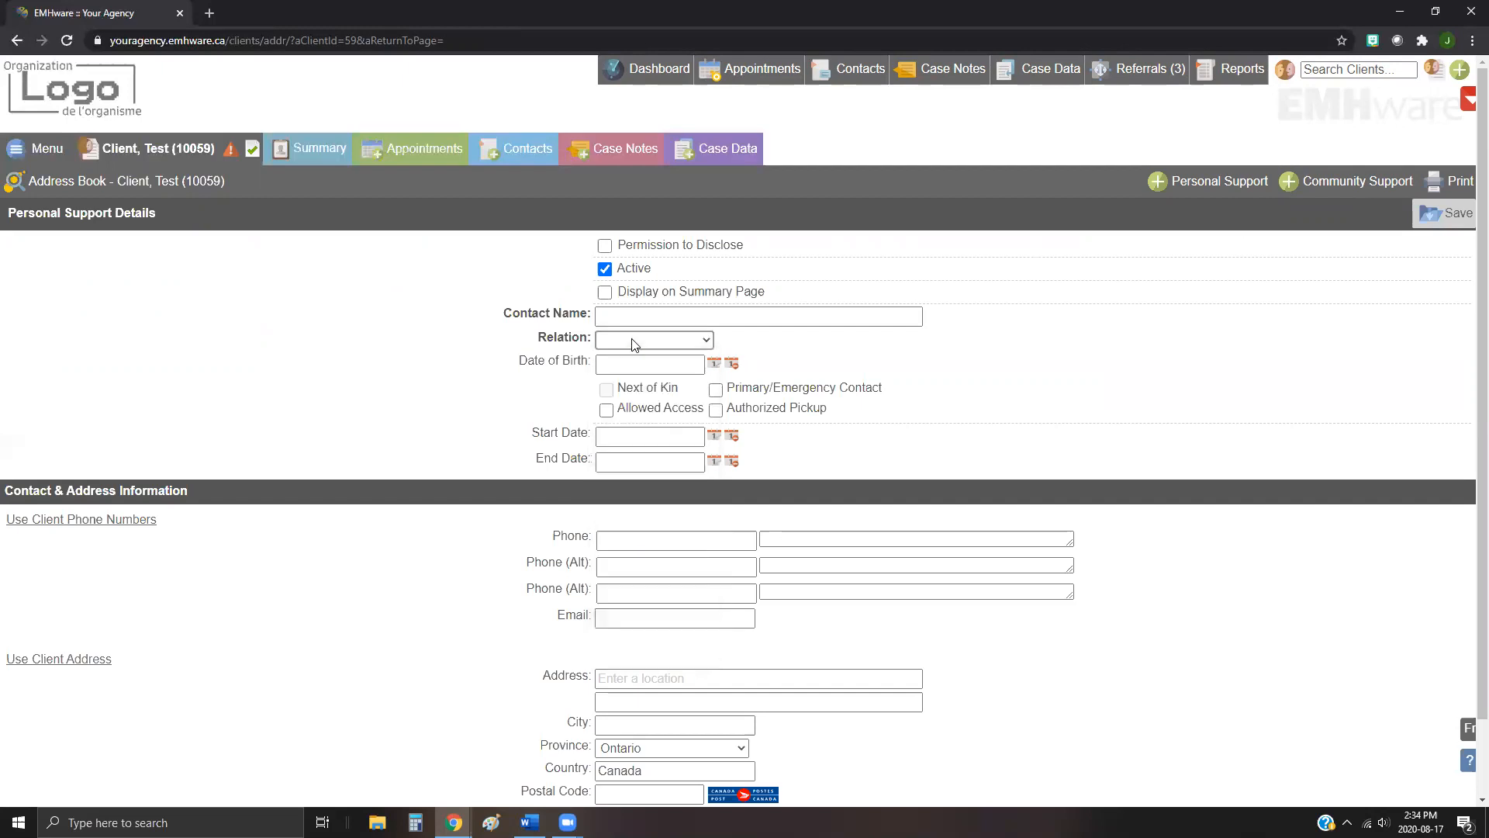
Step: Mark the personal support as Permission to Disclose and Display on Summary Page, and fill in the client's own phone numbers and address
left_click(606, 247)
left_click(605, 270)
left_click(606, 270)
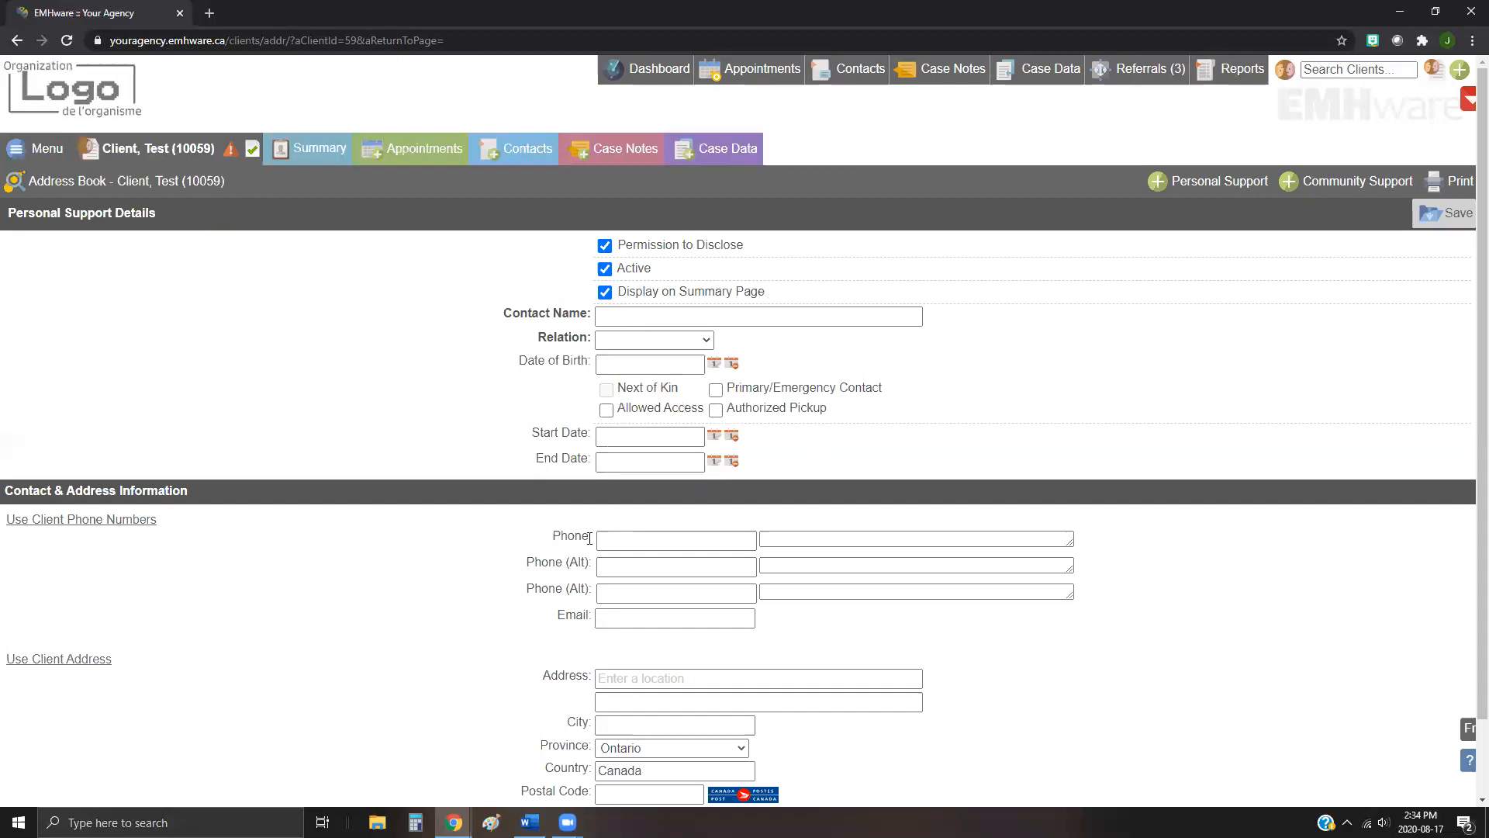
scroll(477, 702, "down", 1)
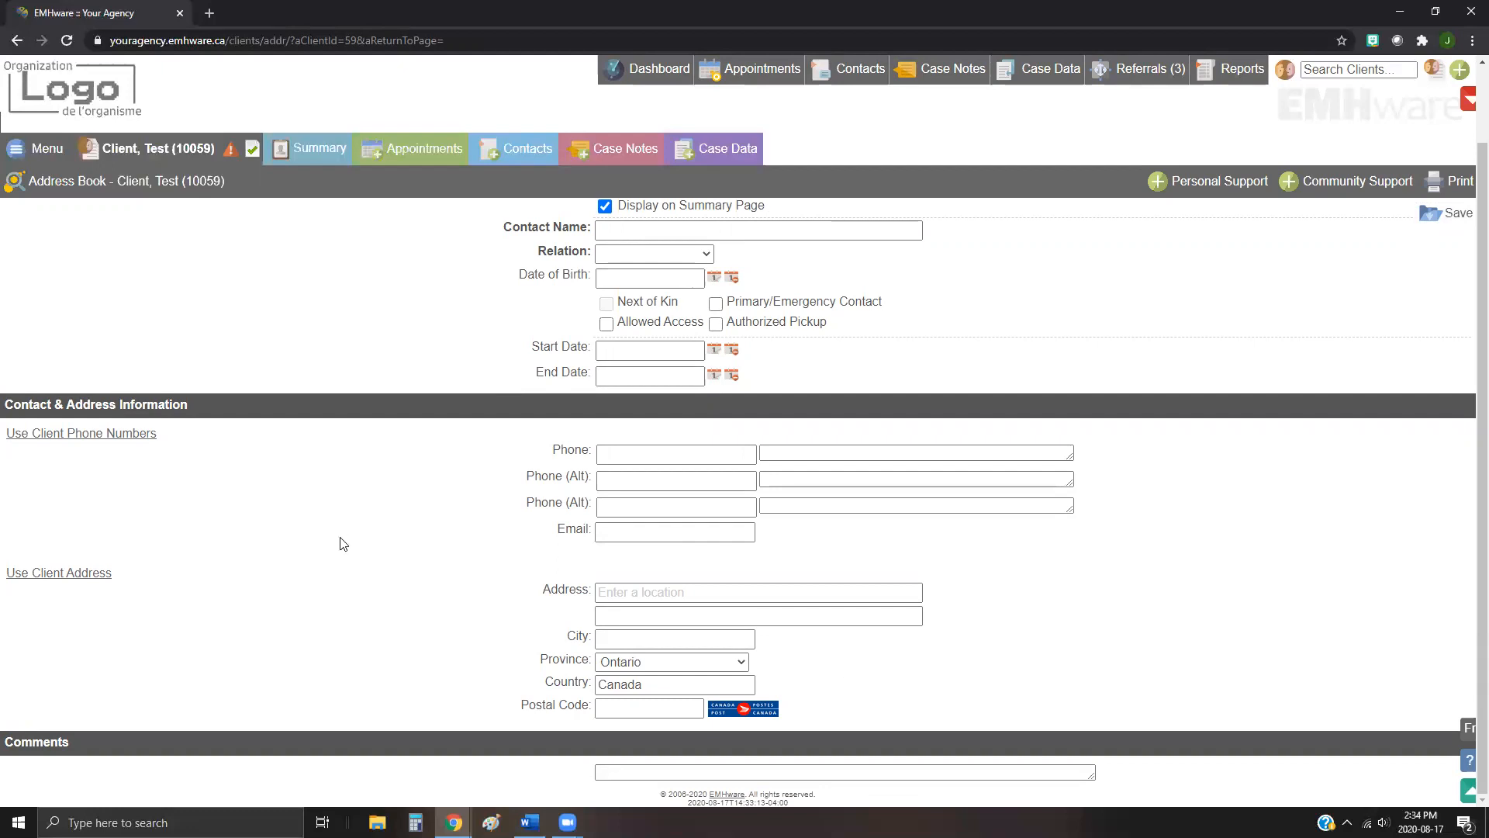
left_click(94, 443)
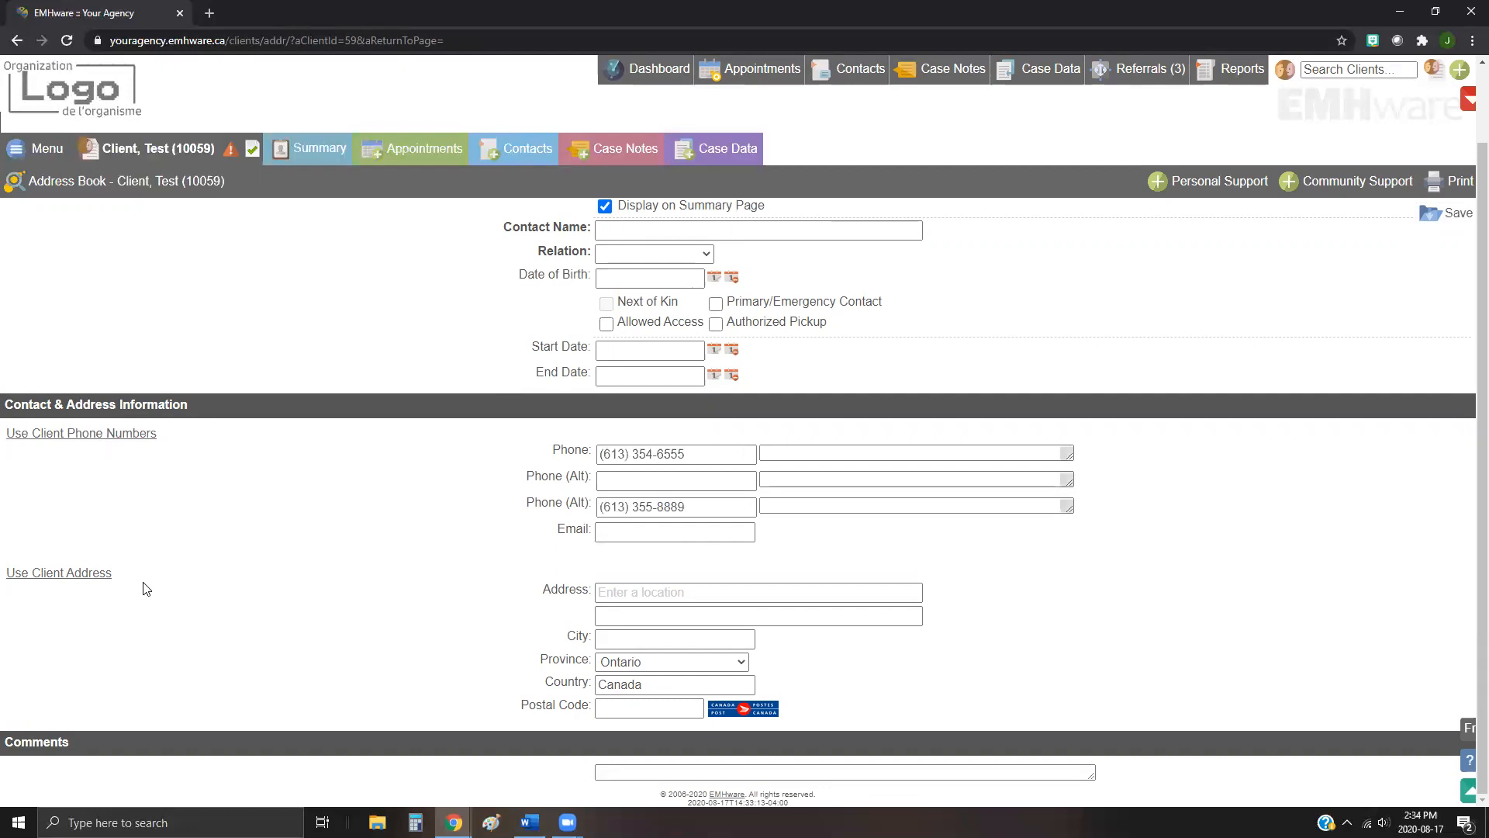
left_click(63, 581)
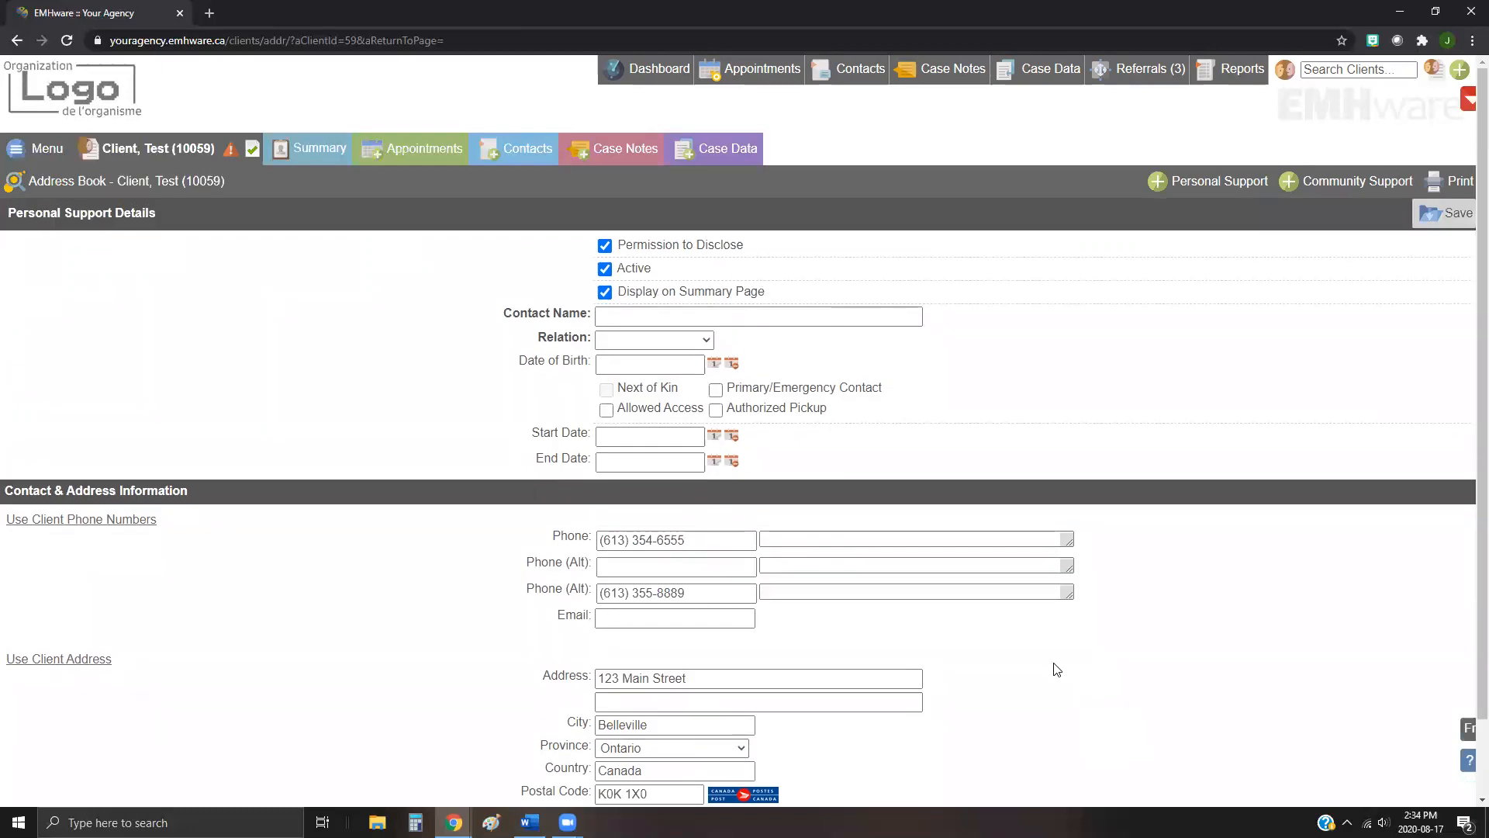
Step: Discard the unsaved personal support for a new Community Support entry, and check where the Agency Address Book is found
left_click(1323, 192)
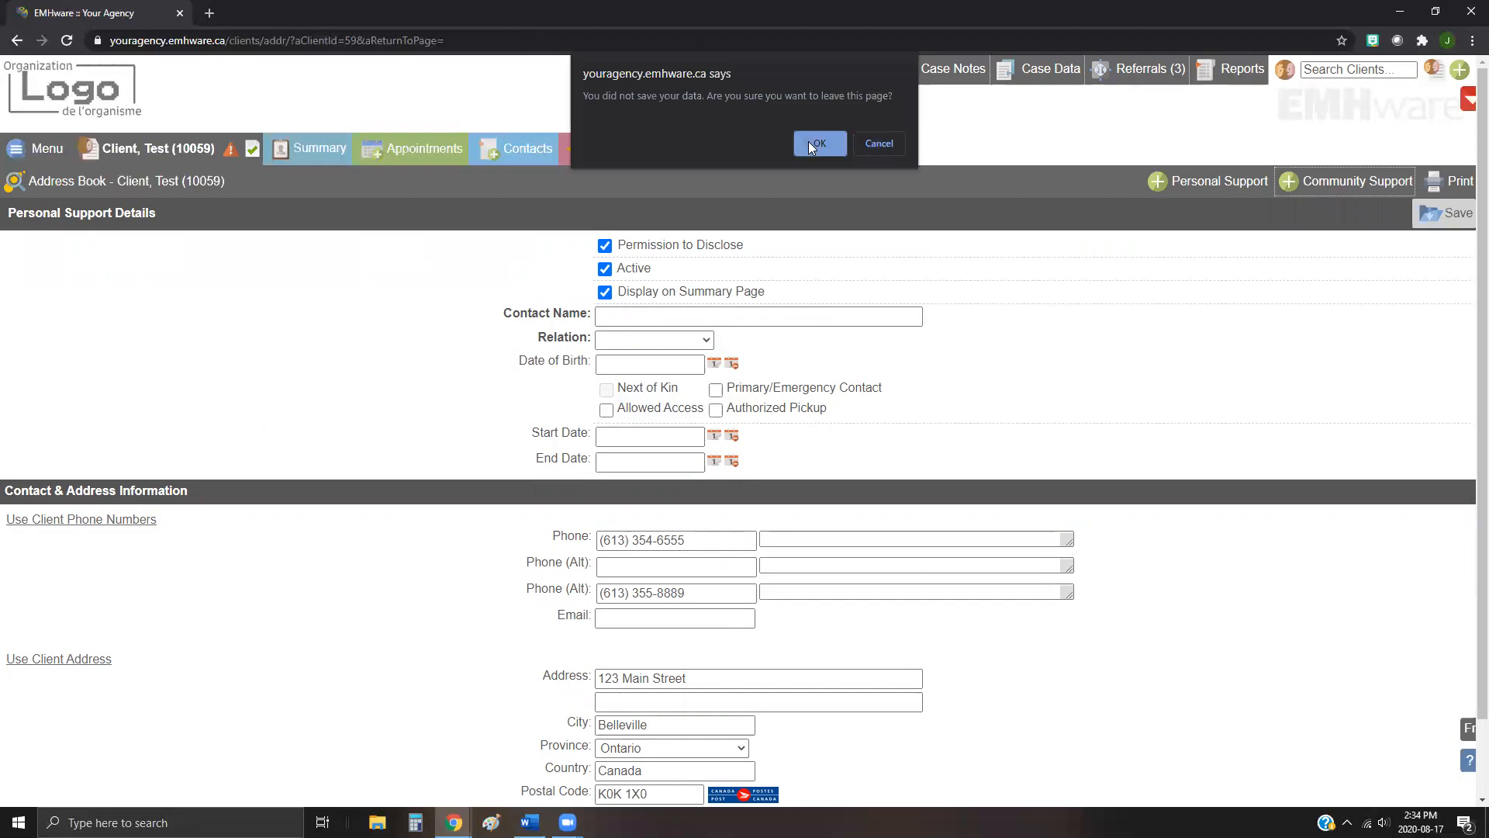
left_click(808, 141)
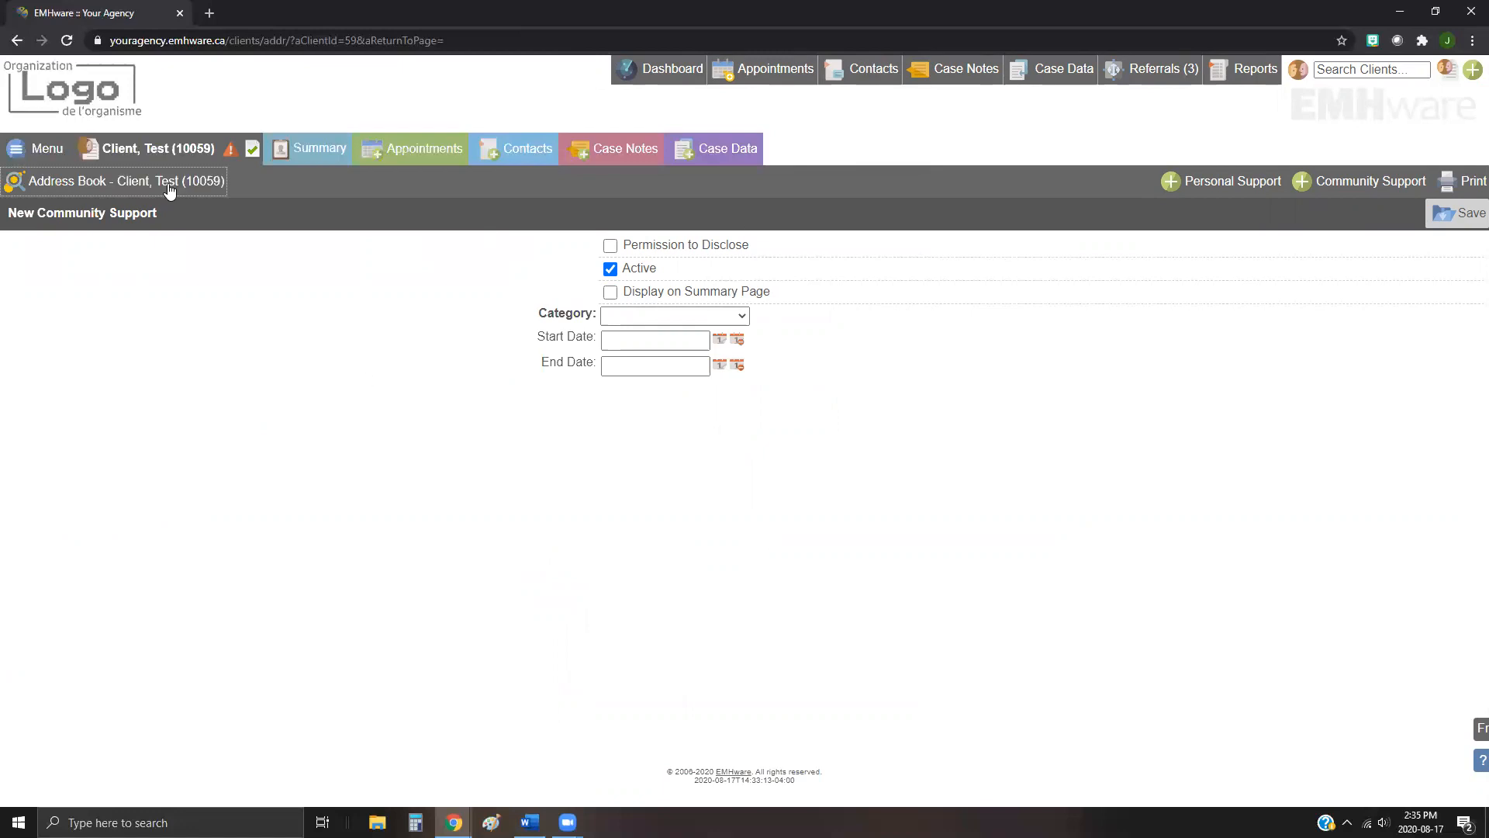
left_click(49, 152)
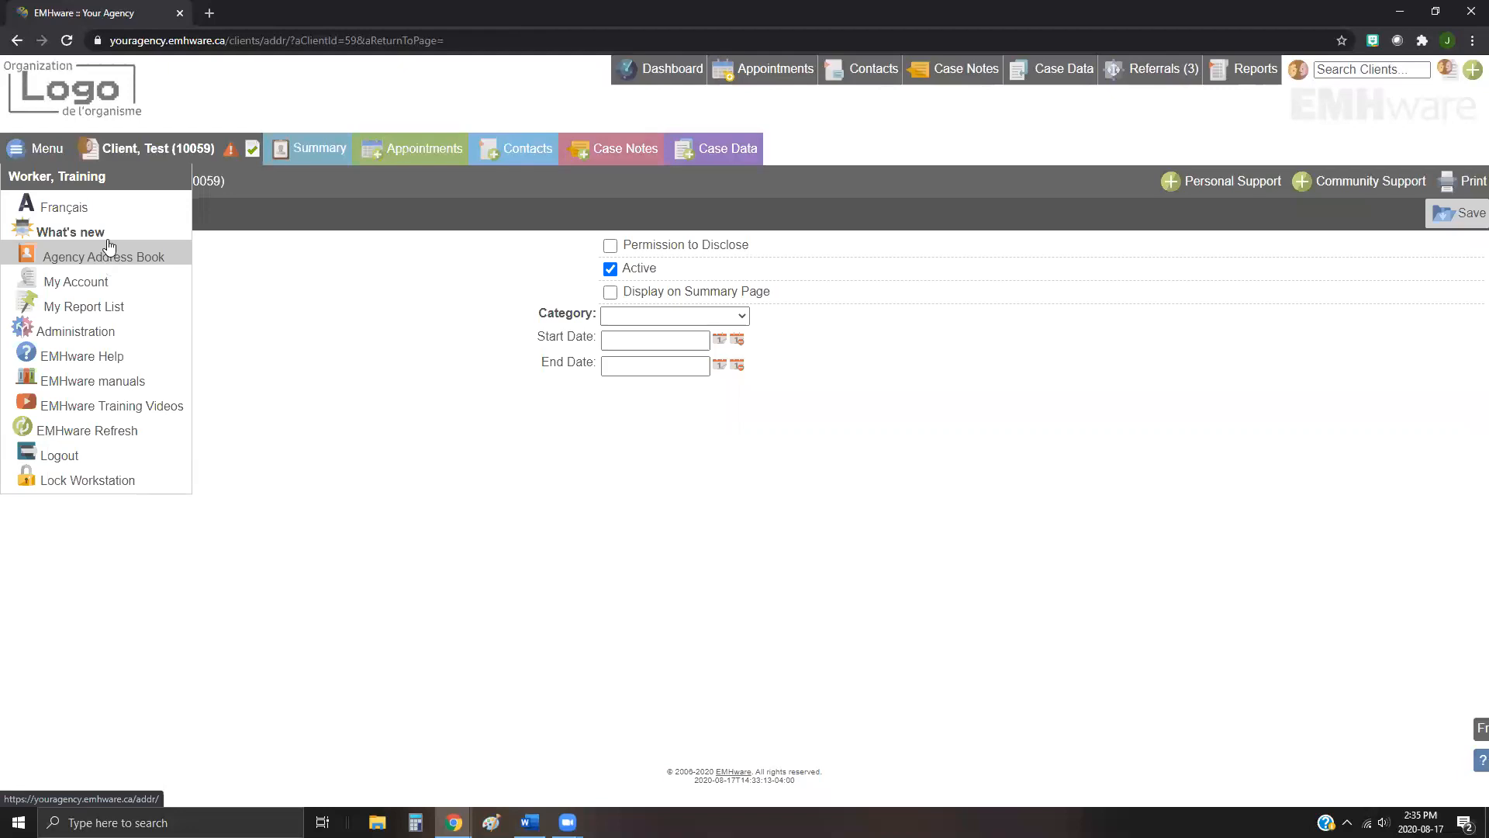
left_click(28, 152)
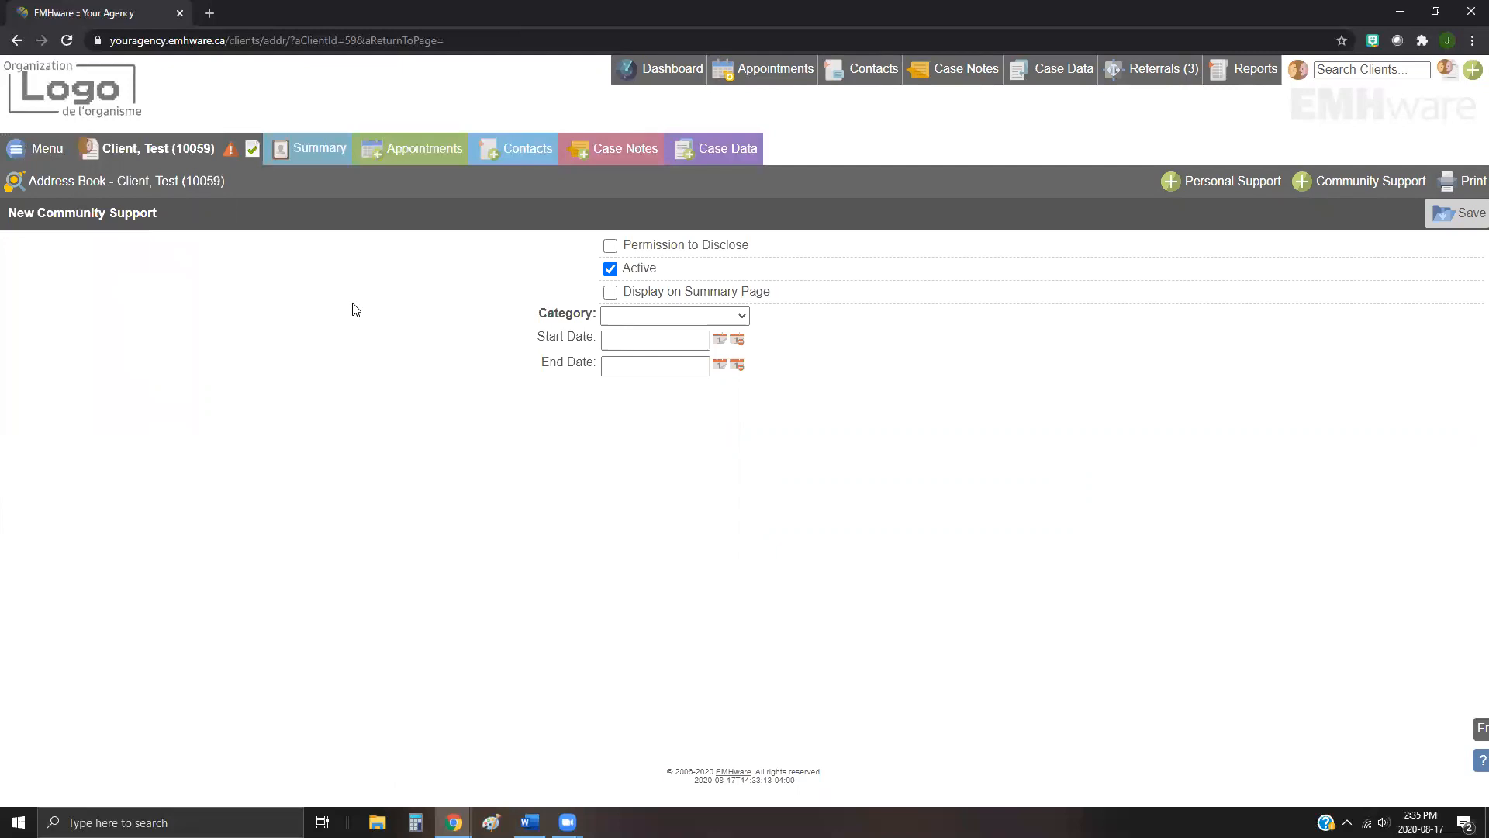
Step: Set the community support's Category to Family Physician and select a physician's address book entry
left_click(707, 320)
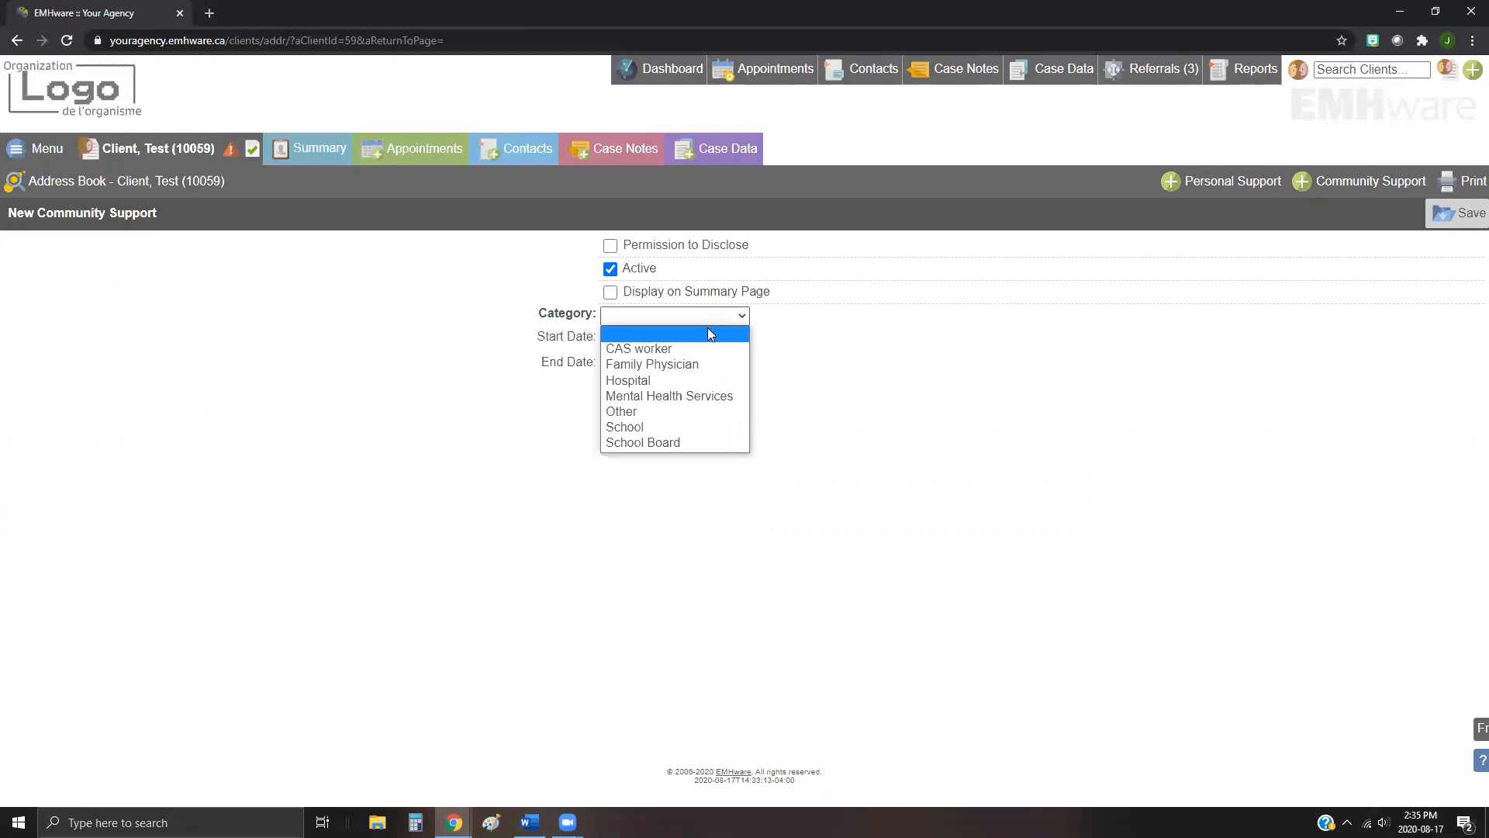
left_click(660, 363)
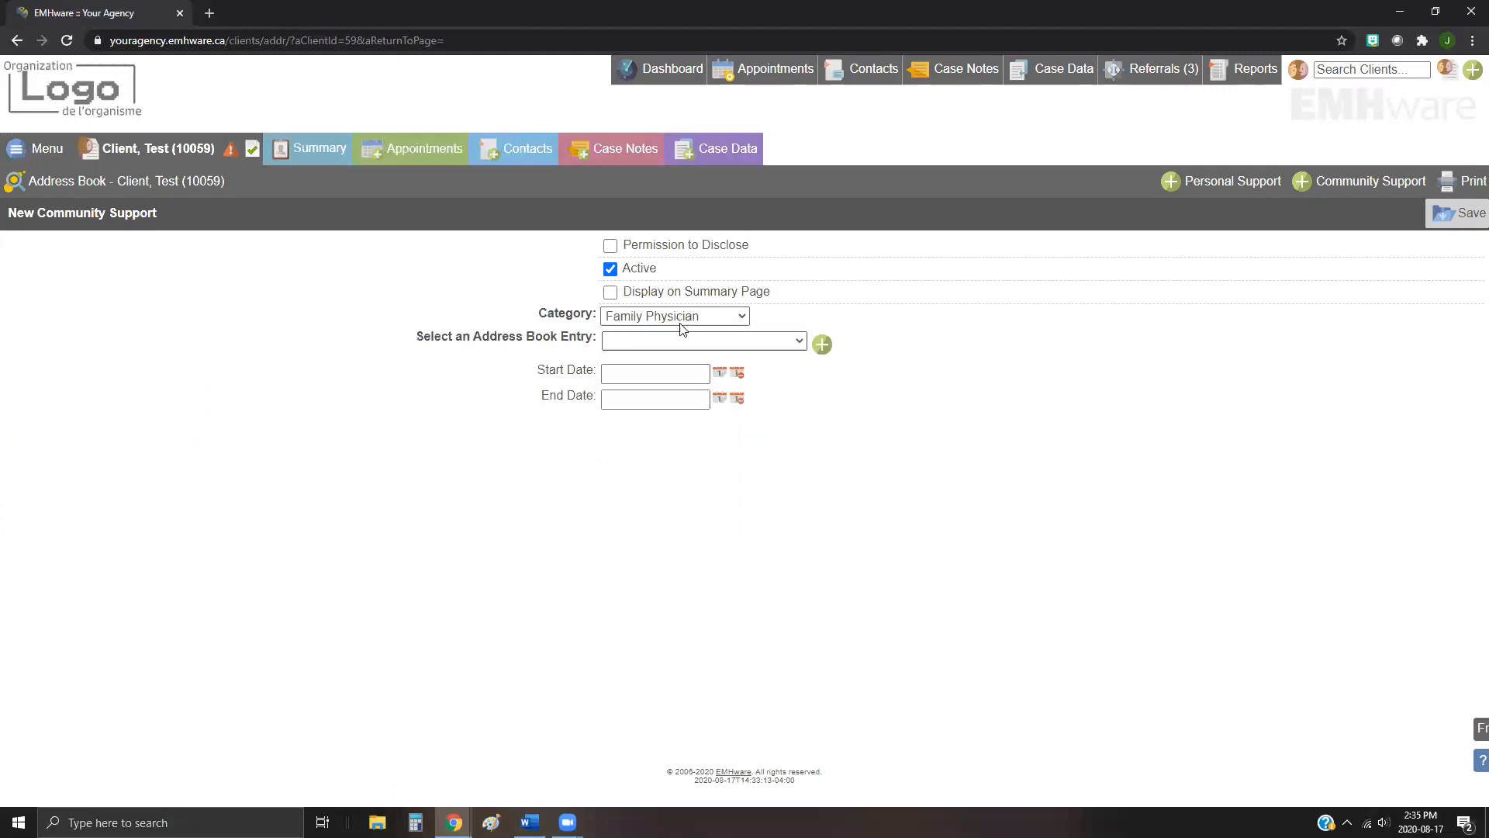
left_click(773, 344)
left_click(760, 374)
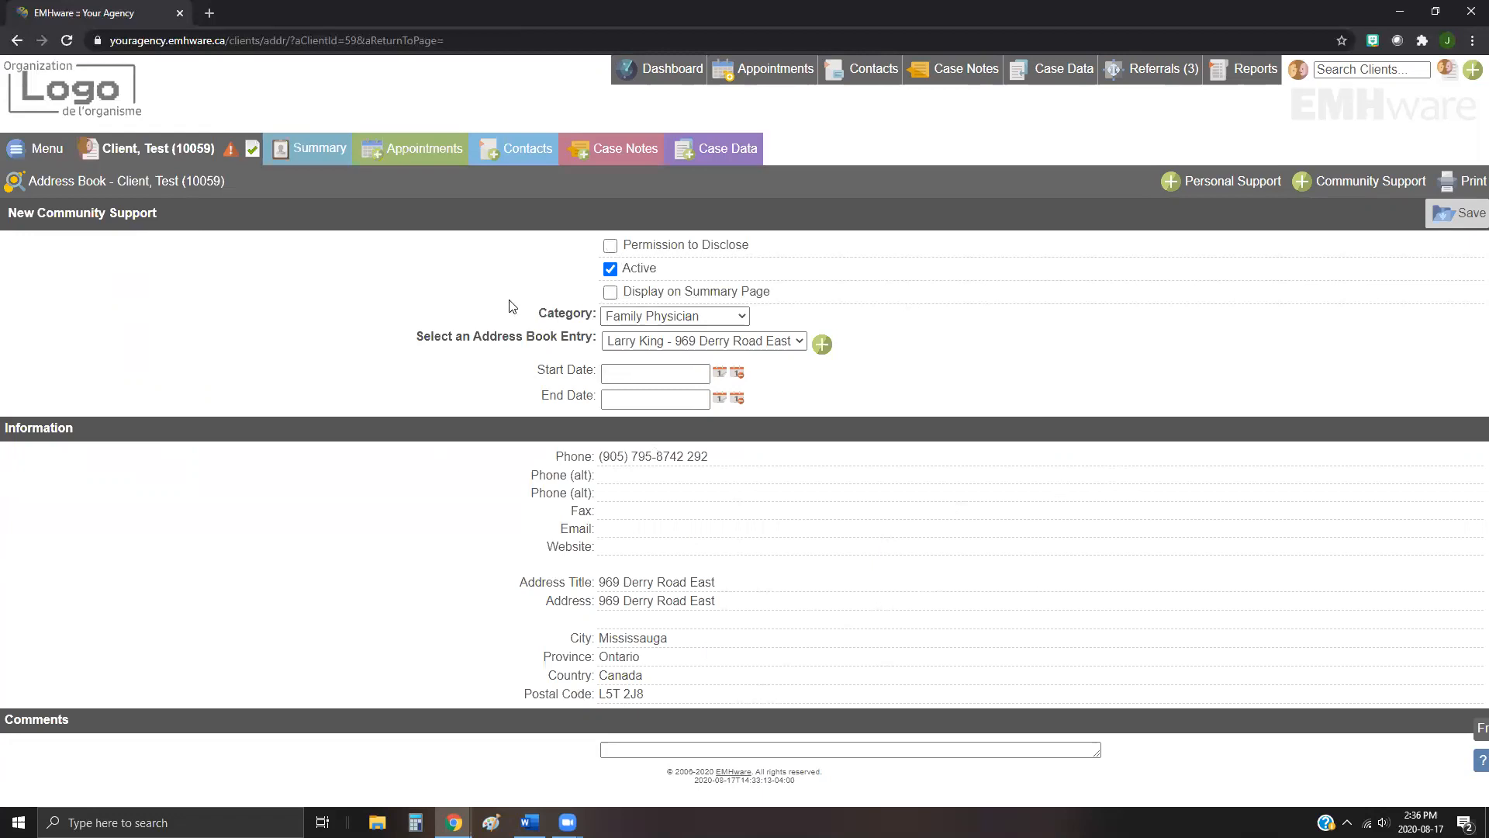
Step: Locate the Agency Address Book again, and return to the Client Address Book without saving the community support
left_click(35, 148)
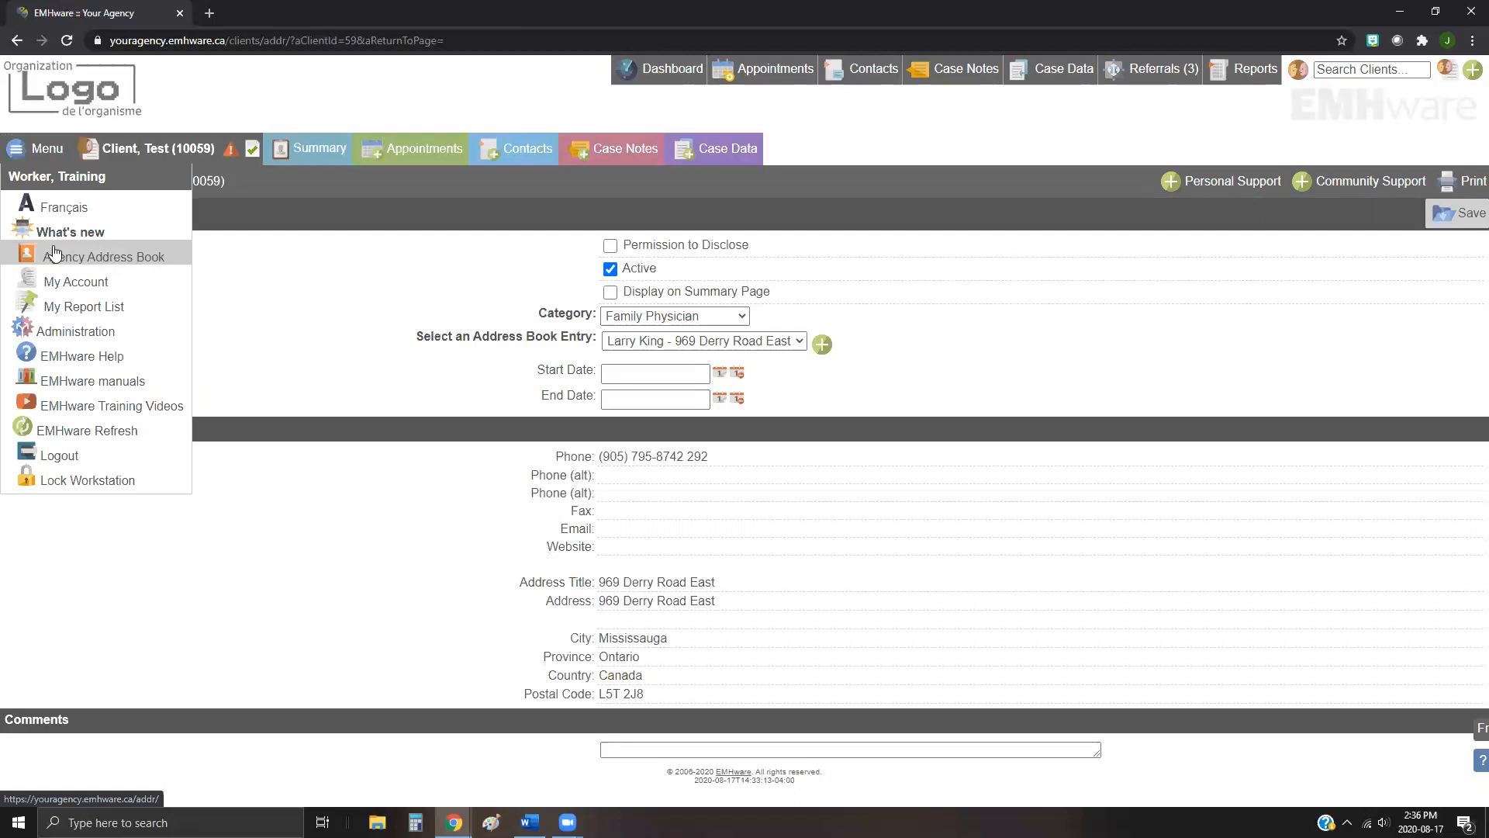
left_click(36, 153)
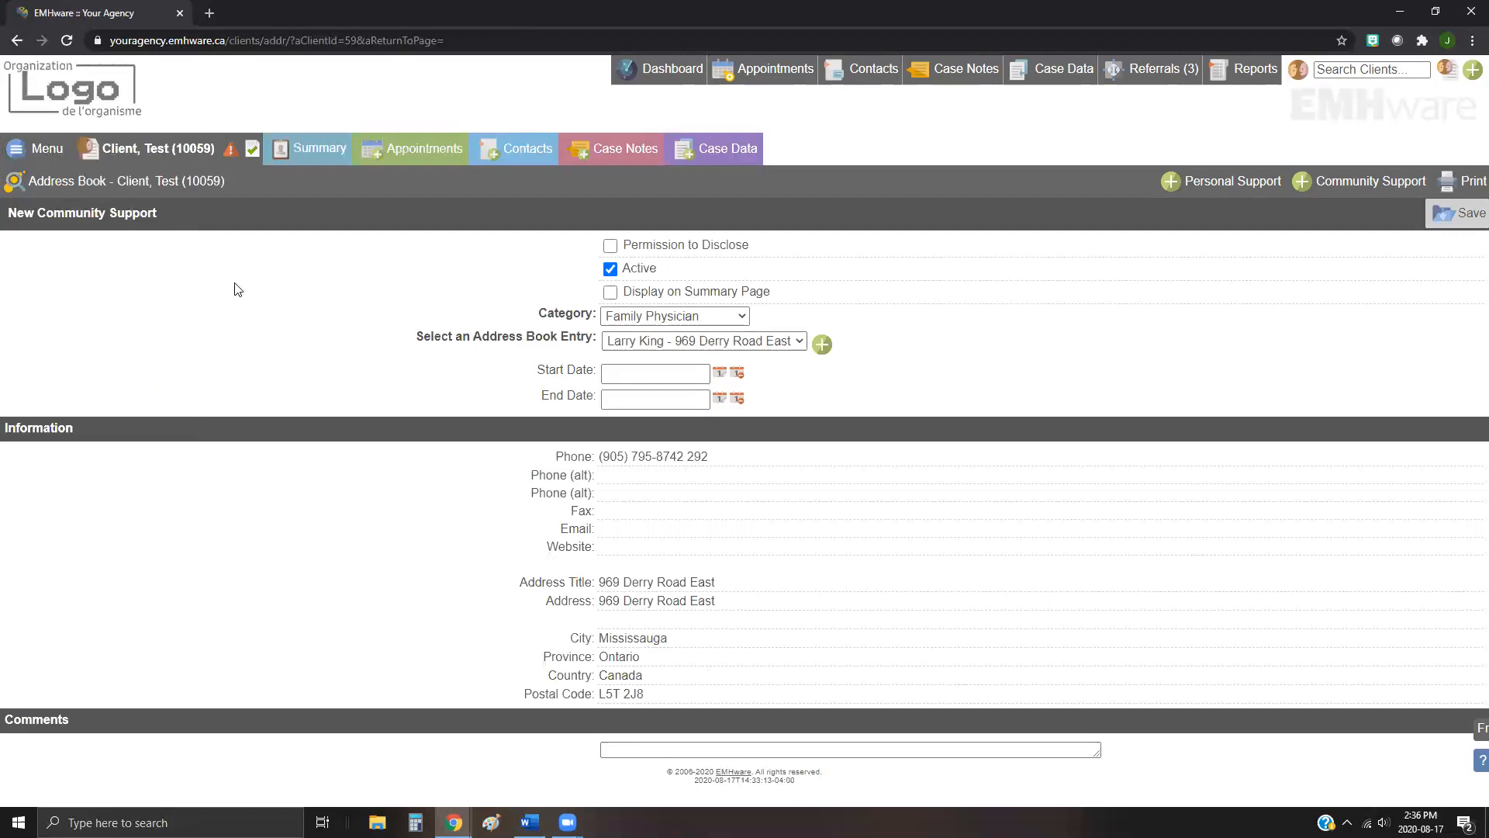
left_click(163, 155)
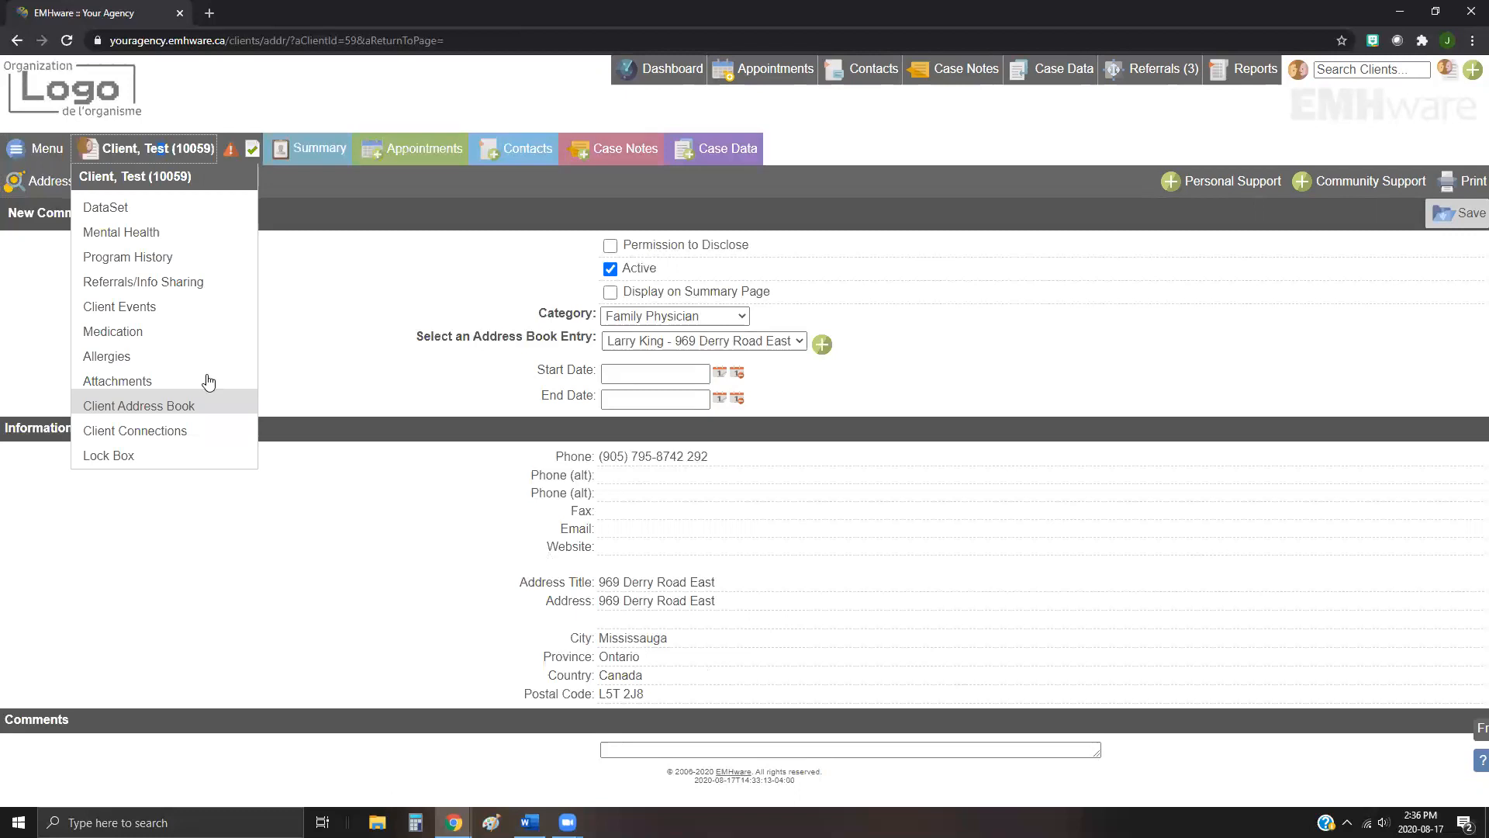
left_click(172, 413)
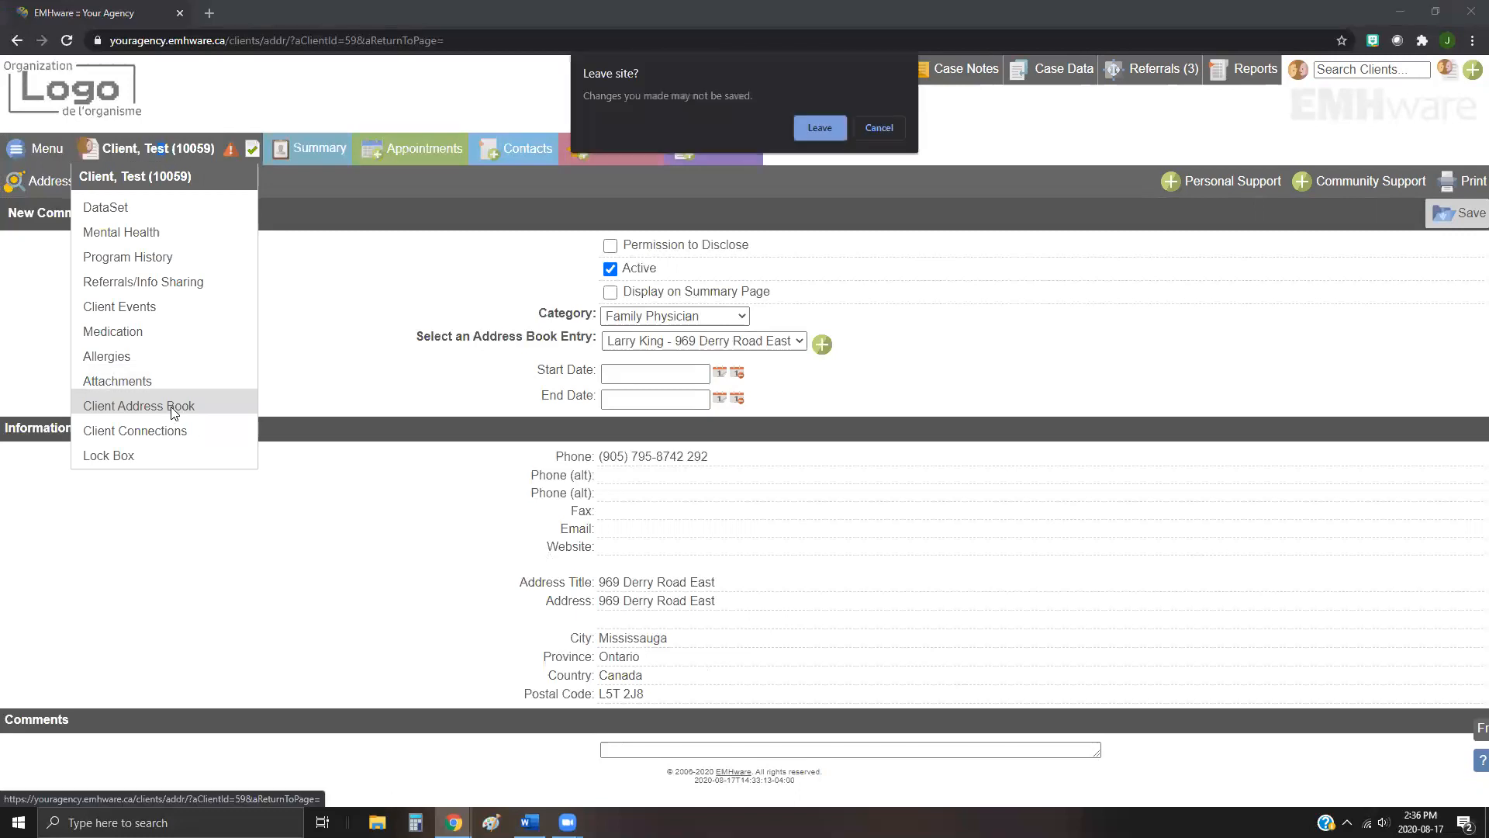
left_click(806, 128)
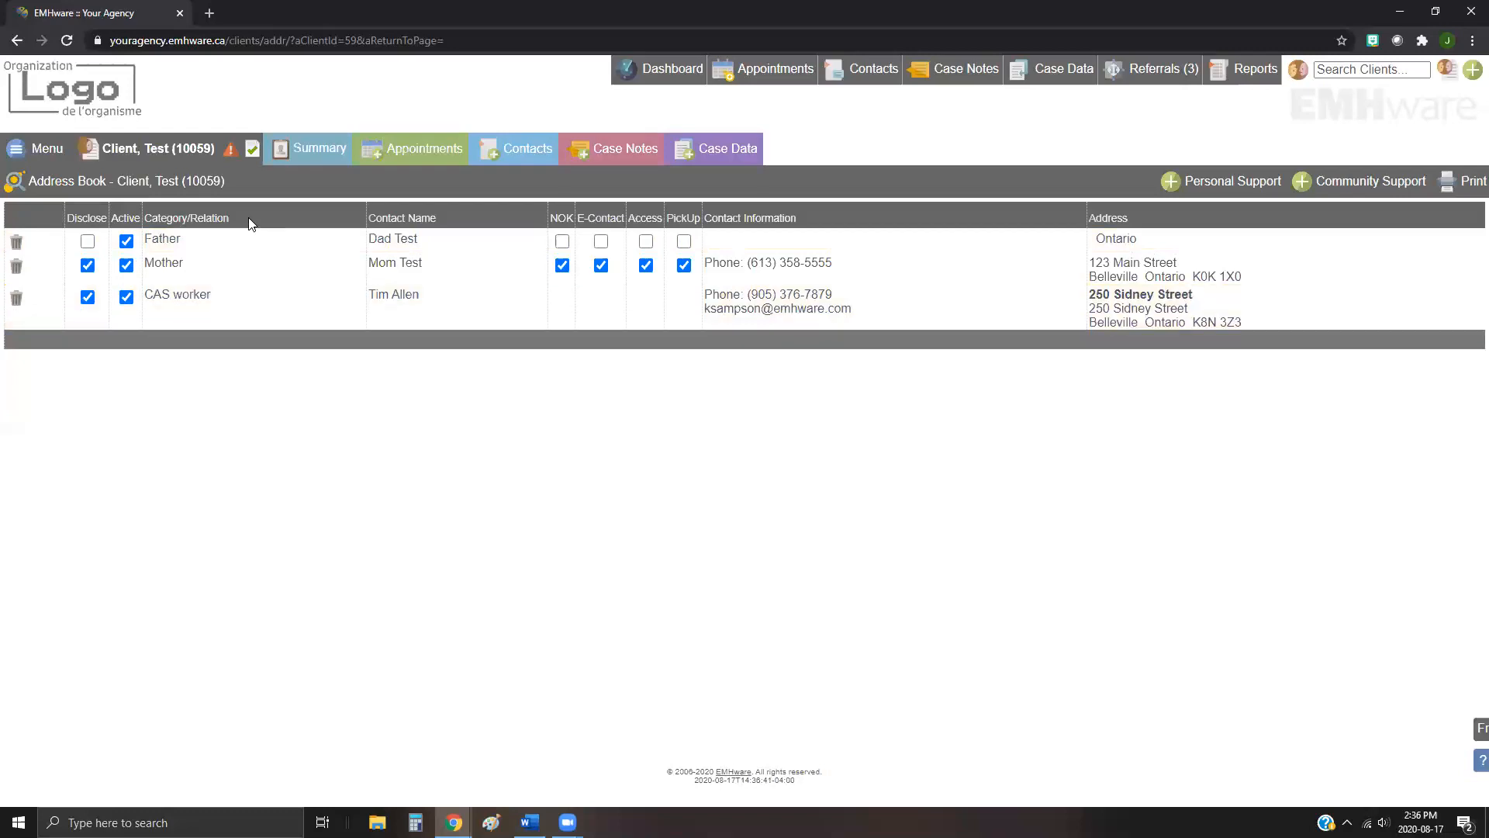
Step: Open the client's Summary and review the Other Contacts entries under Contact Information
left_click(318, 155)
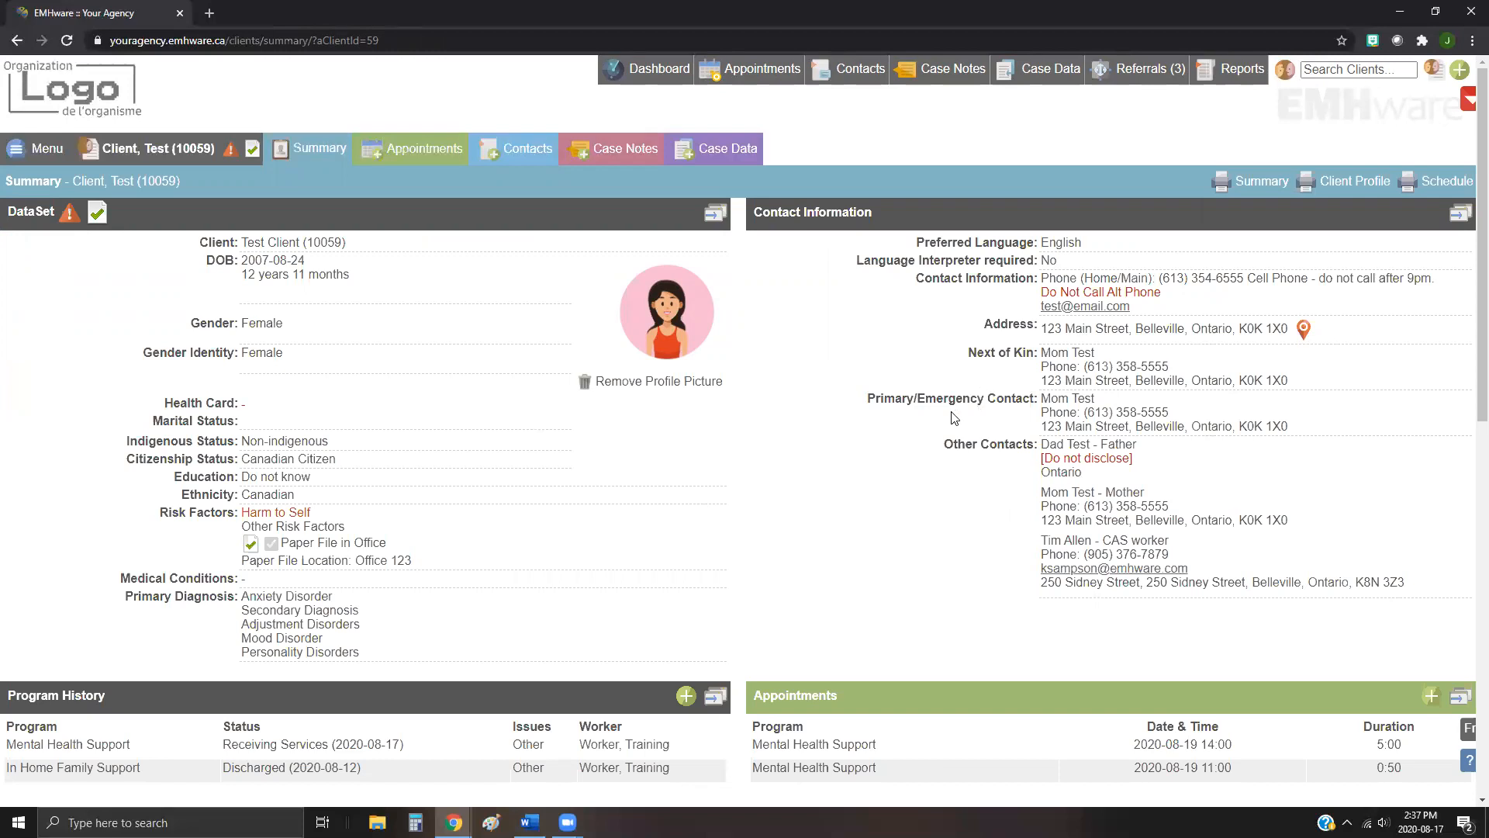
left_click_drag(1046, 493, 1160, 507)
left_click(1203, 532)
left_click_drag(1042, 540, 1183, 544)
left_click(1219, 533)
Step: Start a new group in the client's Client Connections, name it Test Family and mark it as a Family Unit
left_click(163, 152)
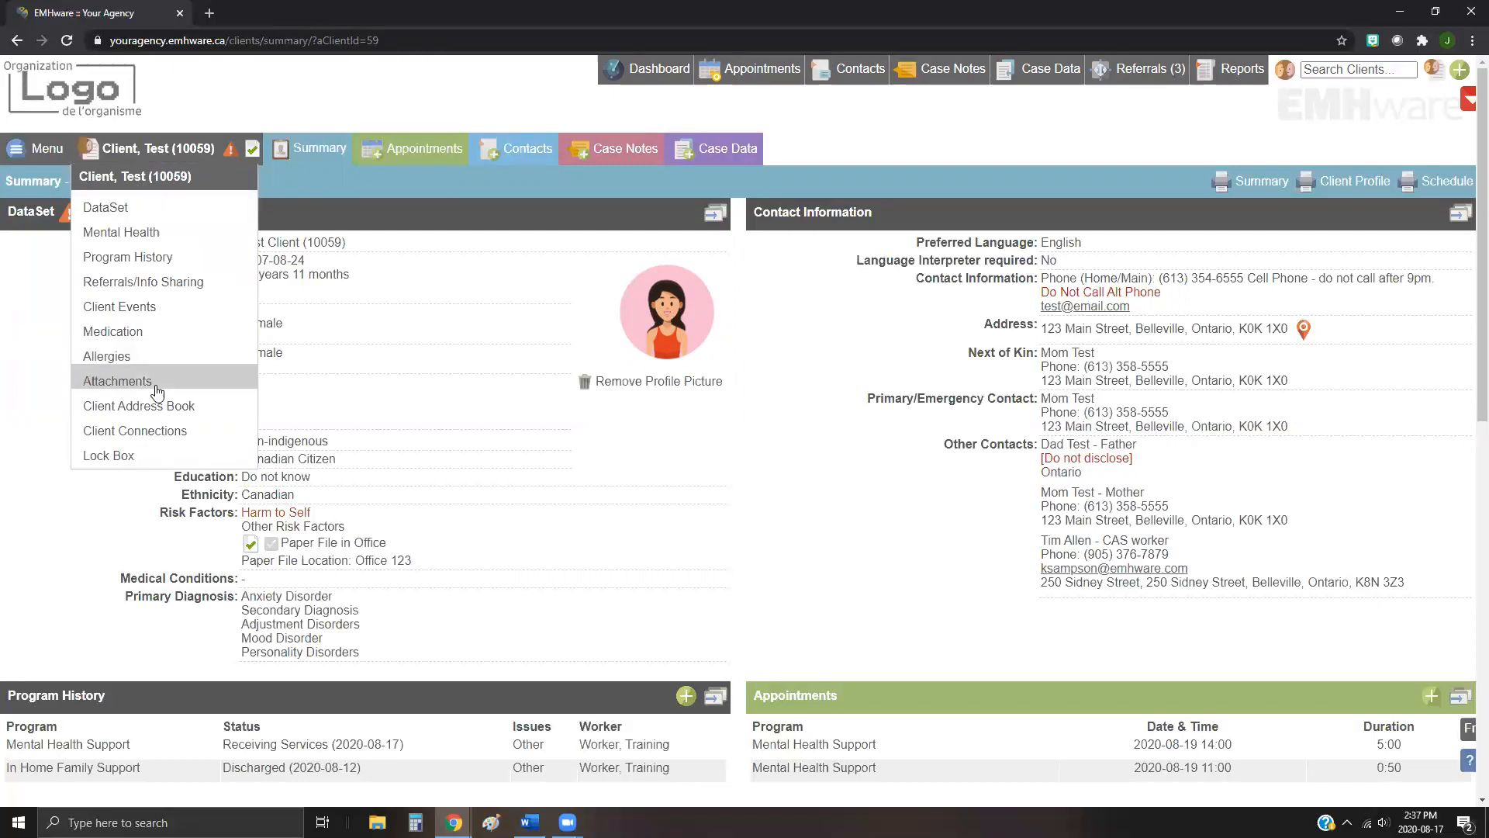
left_click(148, 439)
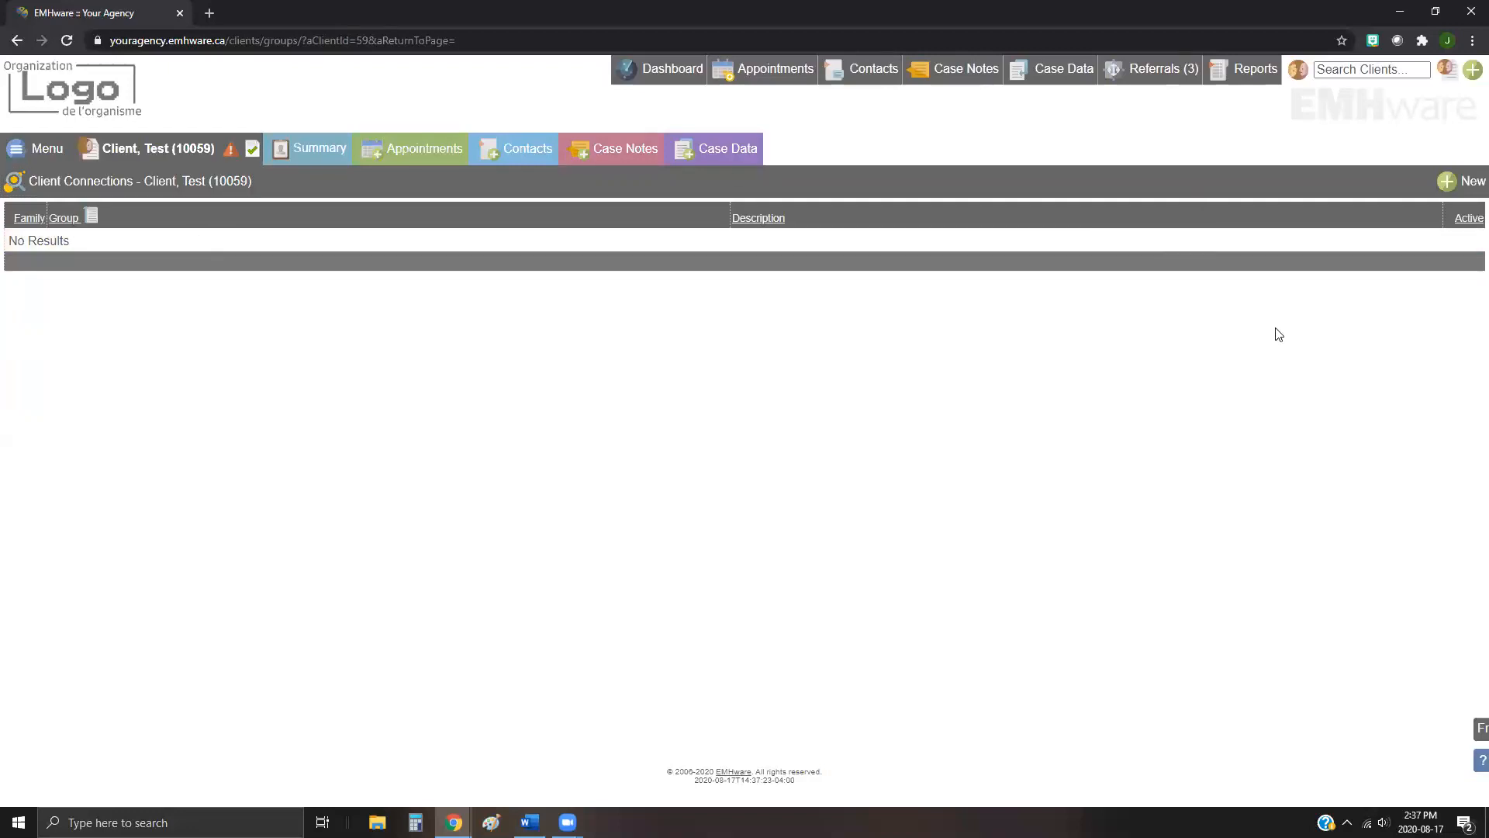
left_click(1450, 185)
left_click(649, 248)
type("Test Family")
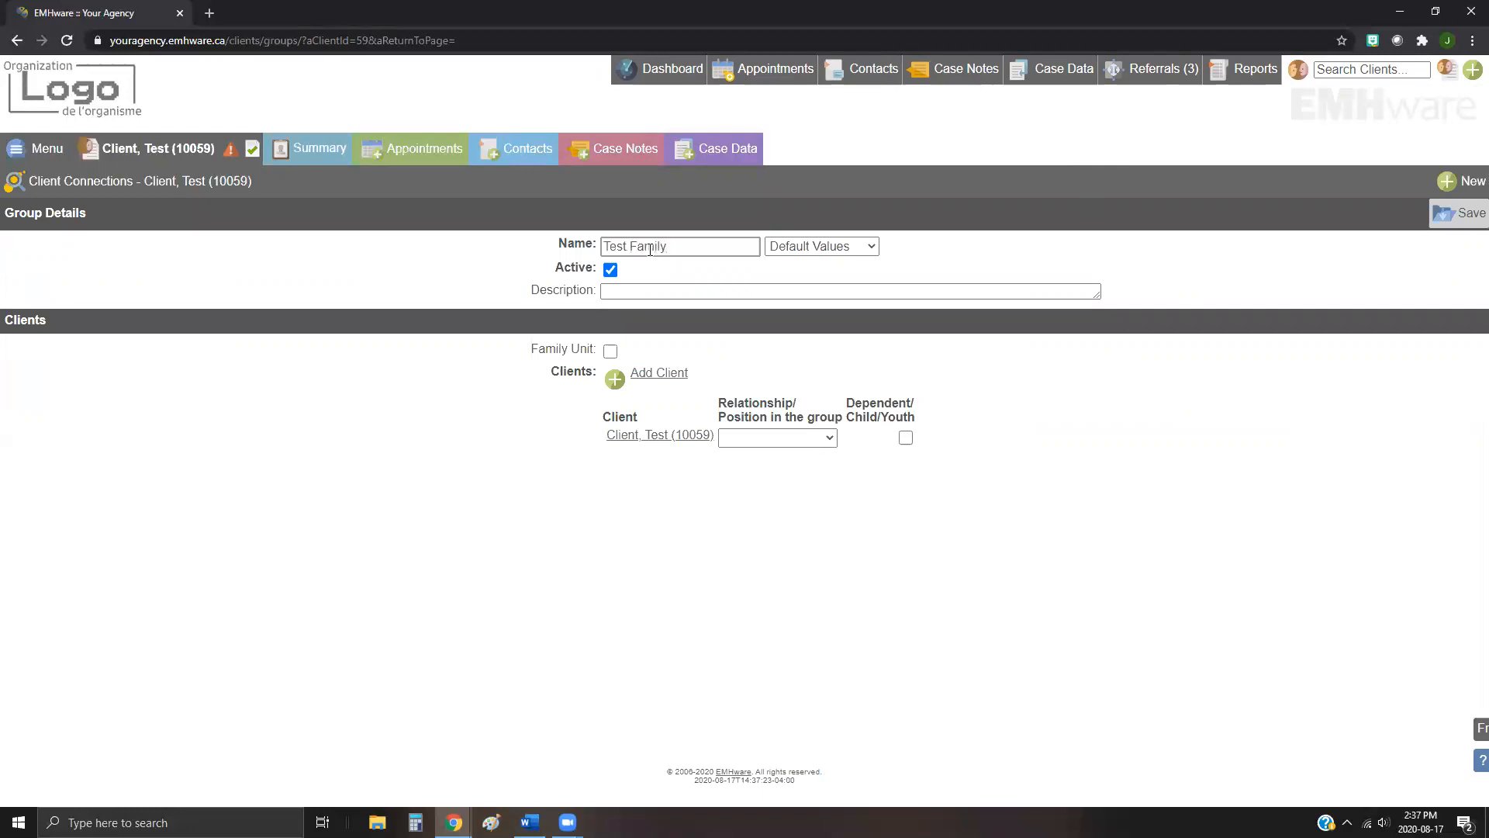
left_click(610, 351)
Step: Add a second client from the client list to the Test Family group with the relationship Brother
left_click(649, 379)
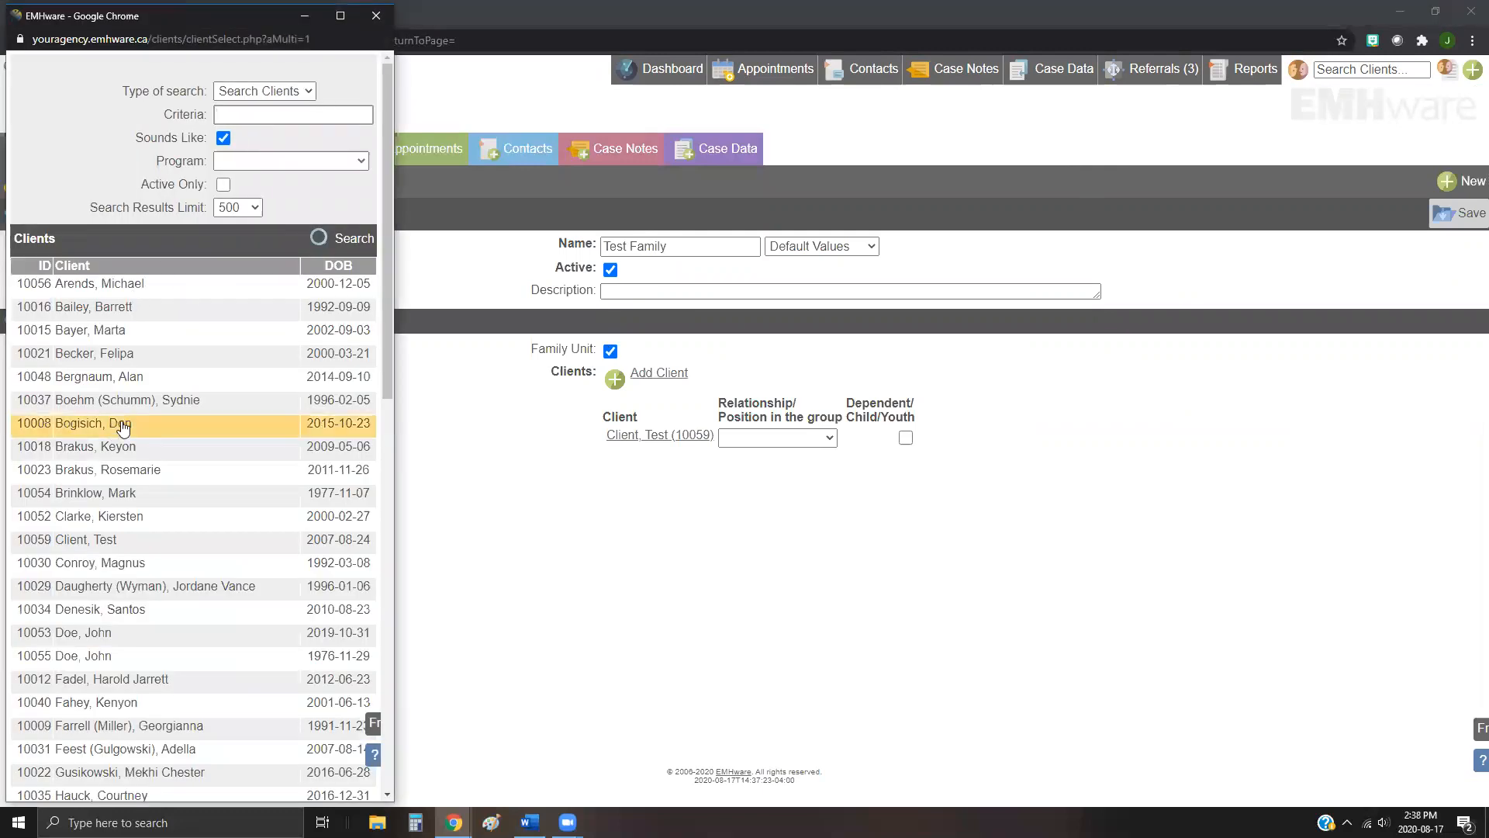
left_click(133, 429)
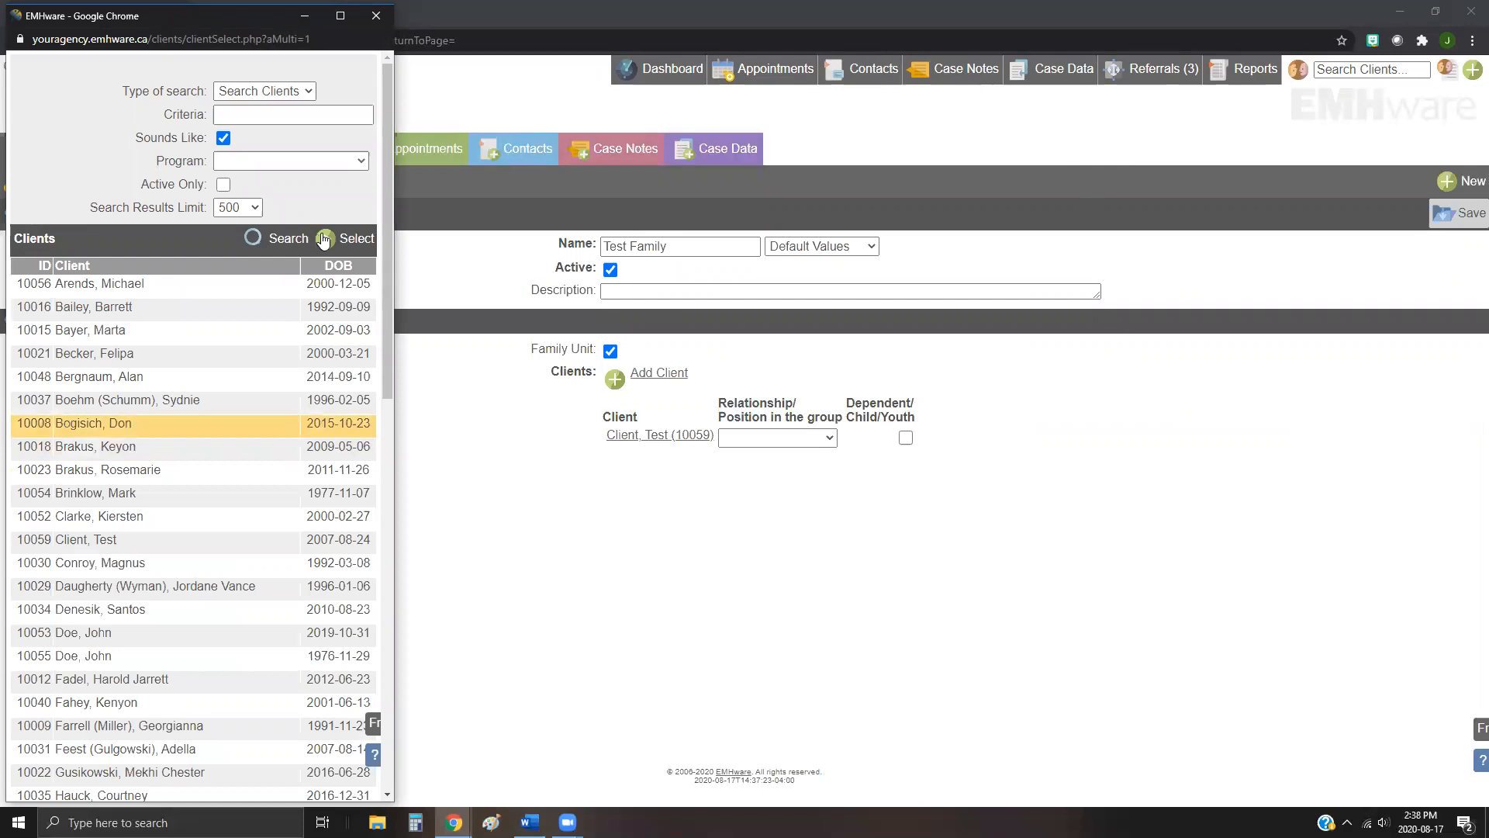
left_click(803, 461)
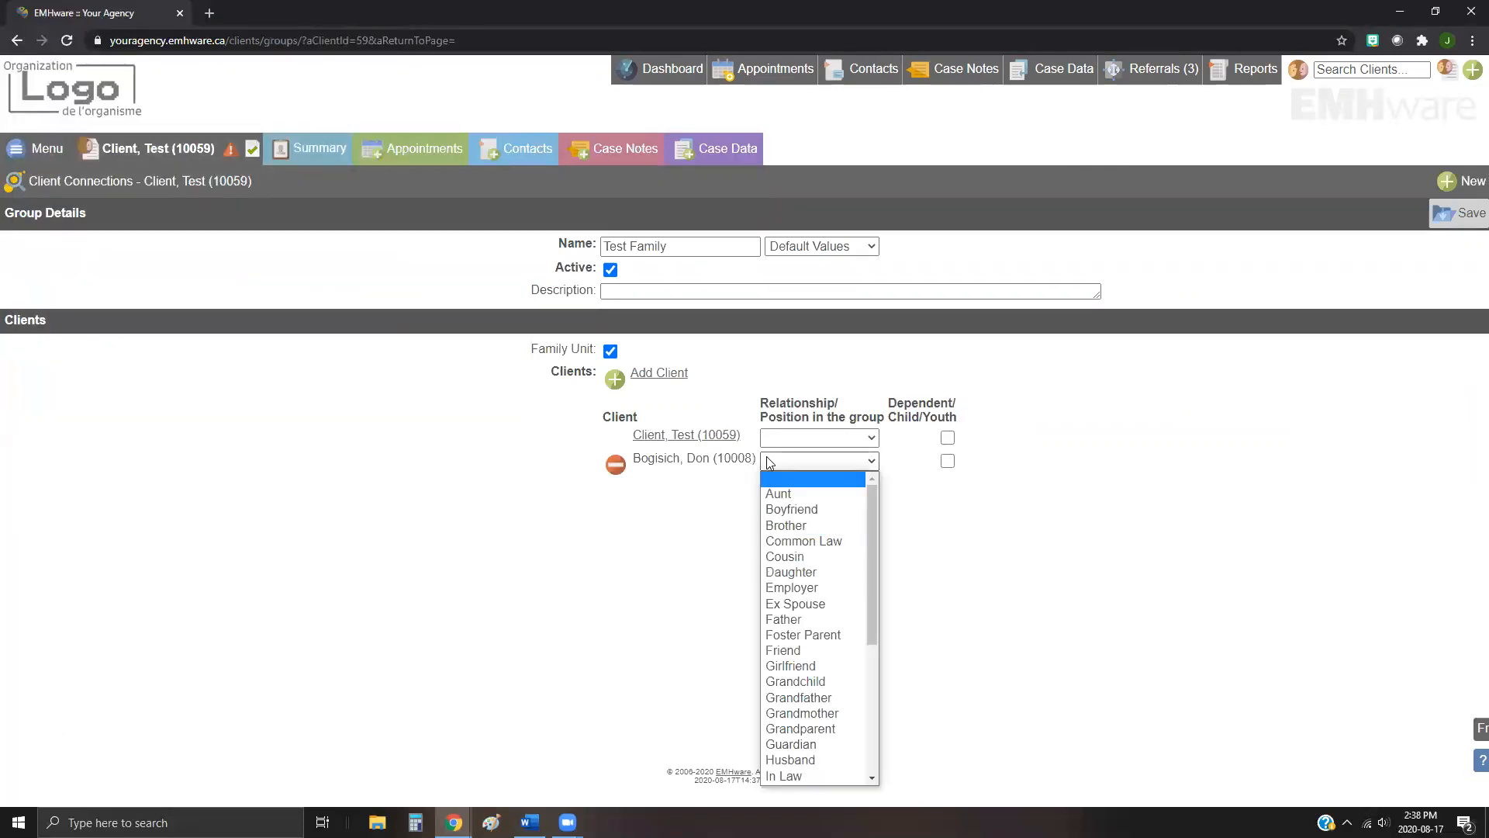
left_click(802, 527)
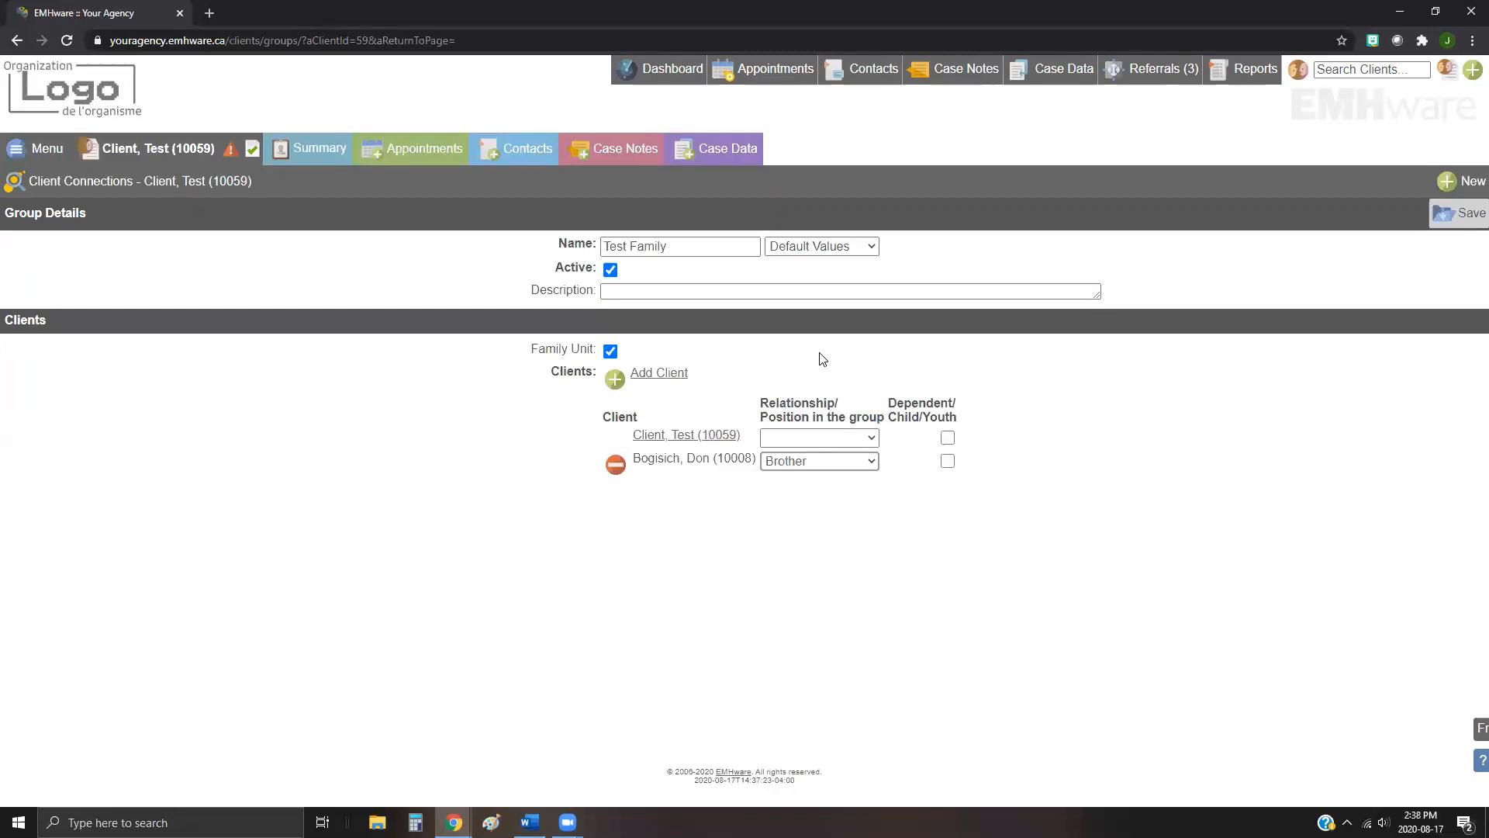
Step: Set the original client's relationship in the Test Family group to Sister
left_click(830, 437)
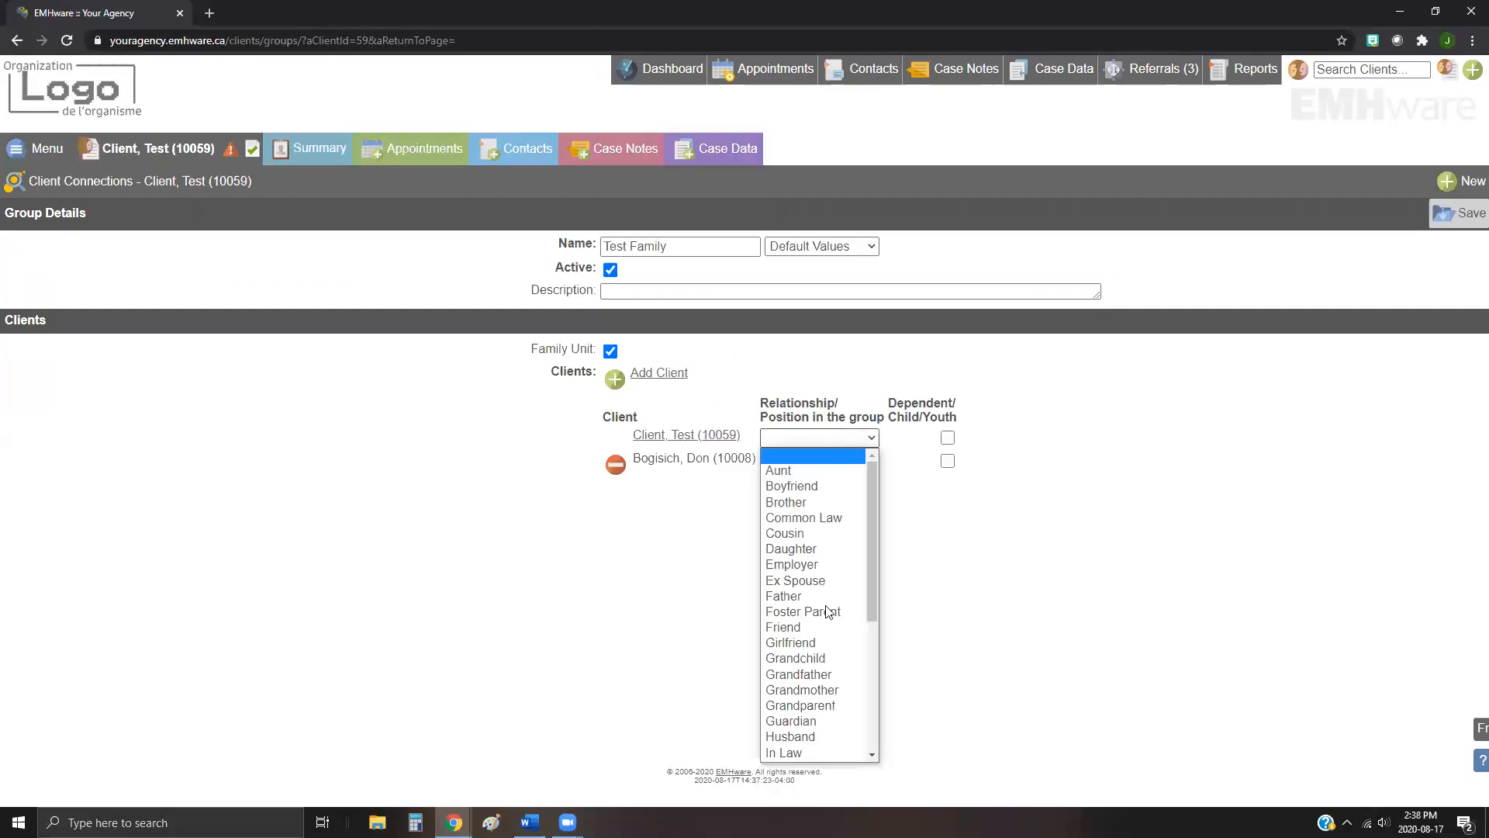
scroll(807, 628, "down", 5)
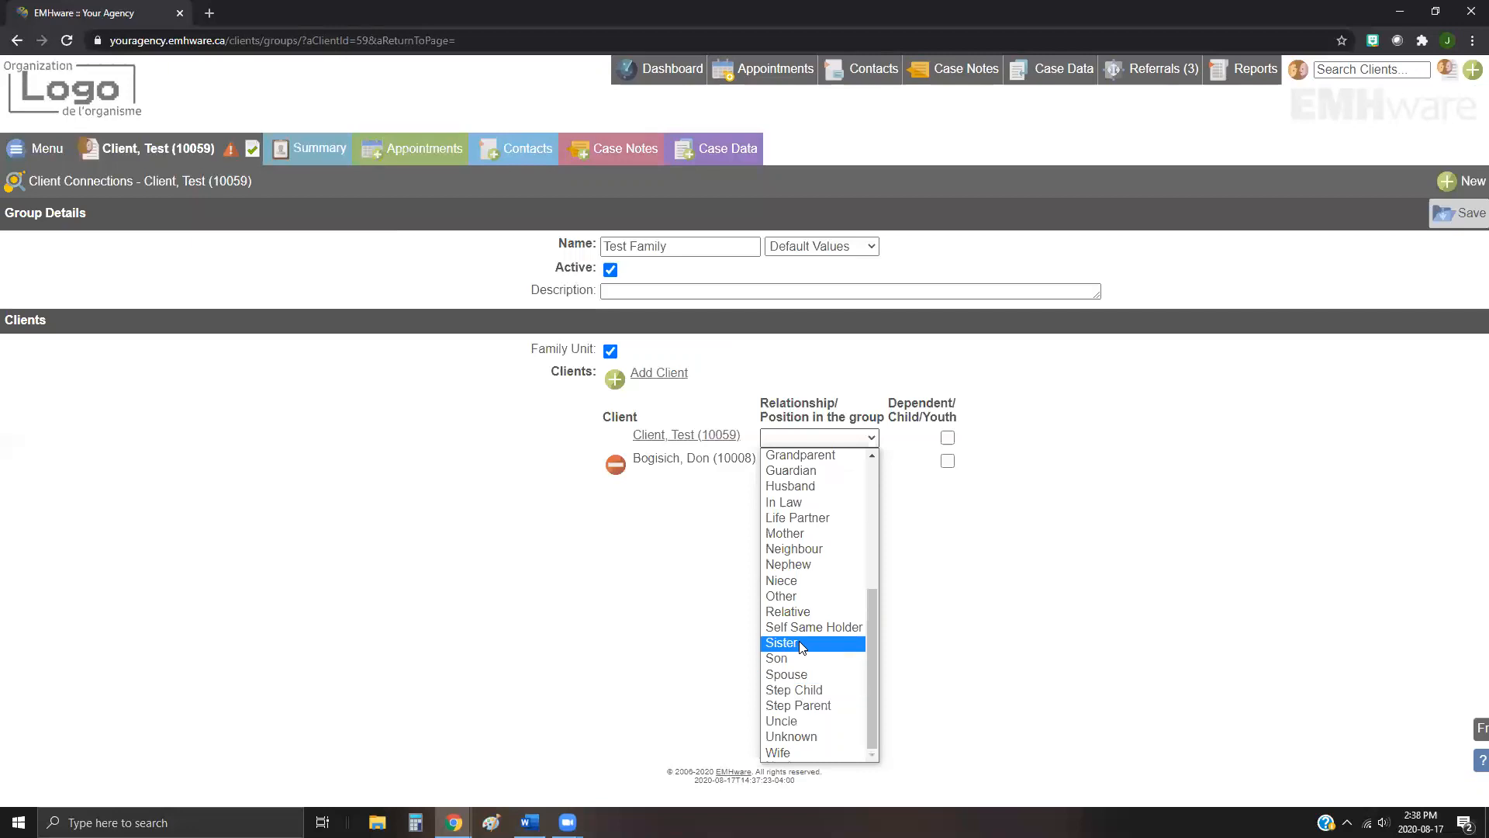
left_click(799, 642)
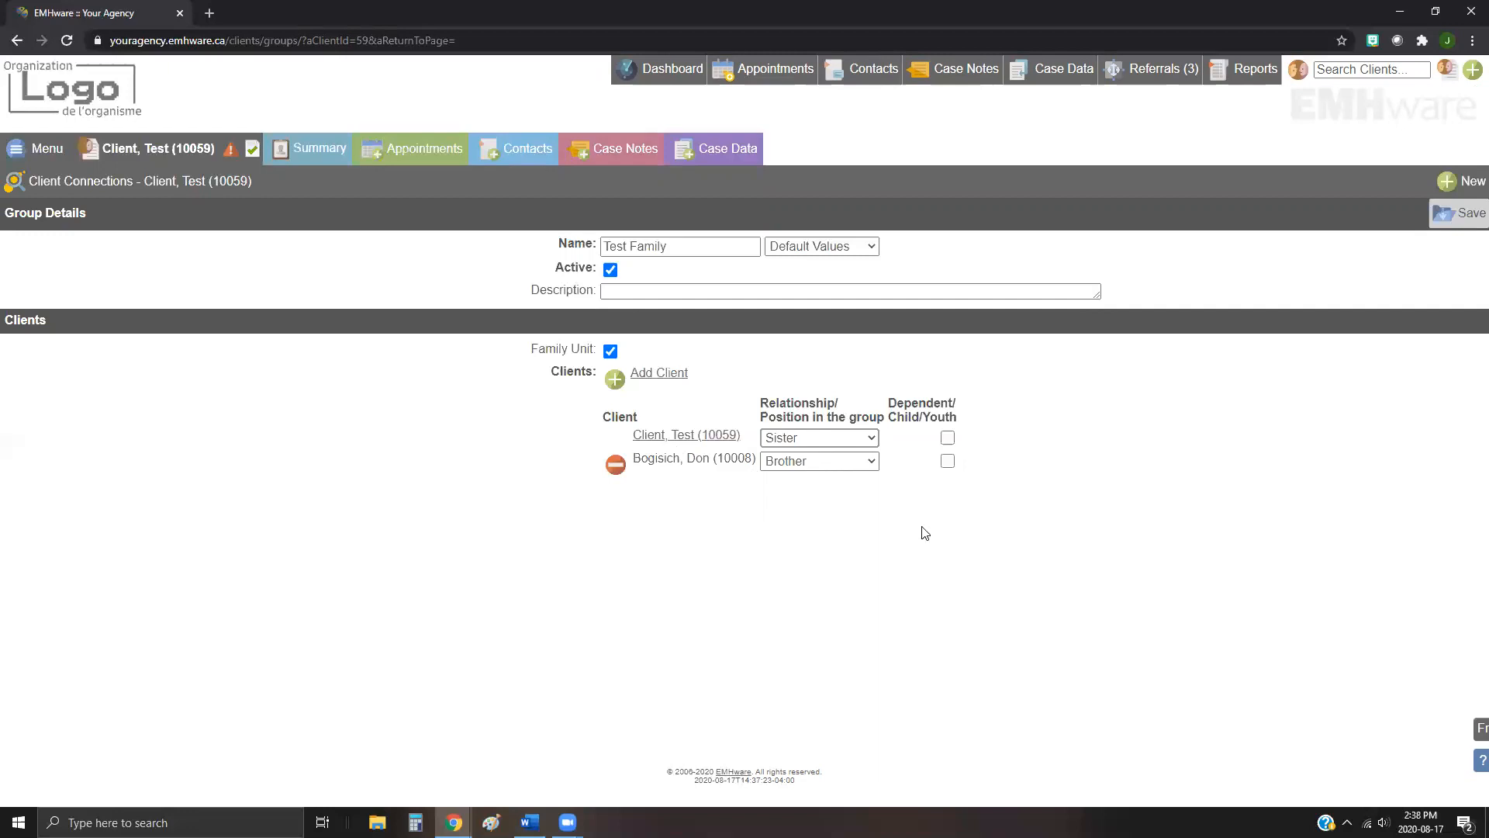
Step: Save the Test Family group and check the linked relative under Family in the client's Summary
left_click(1462, 217)
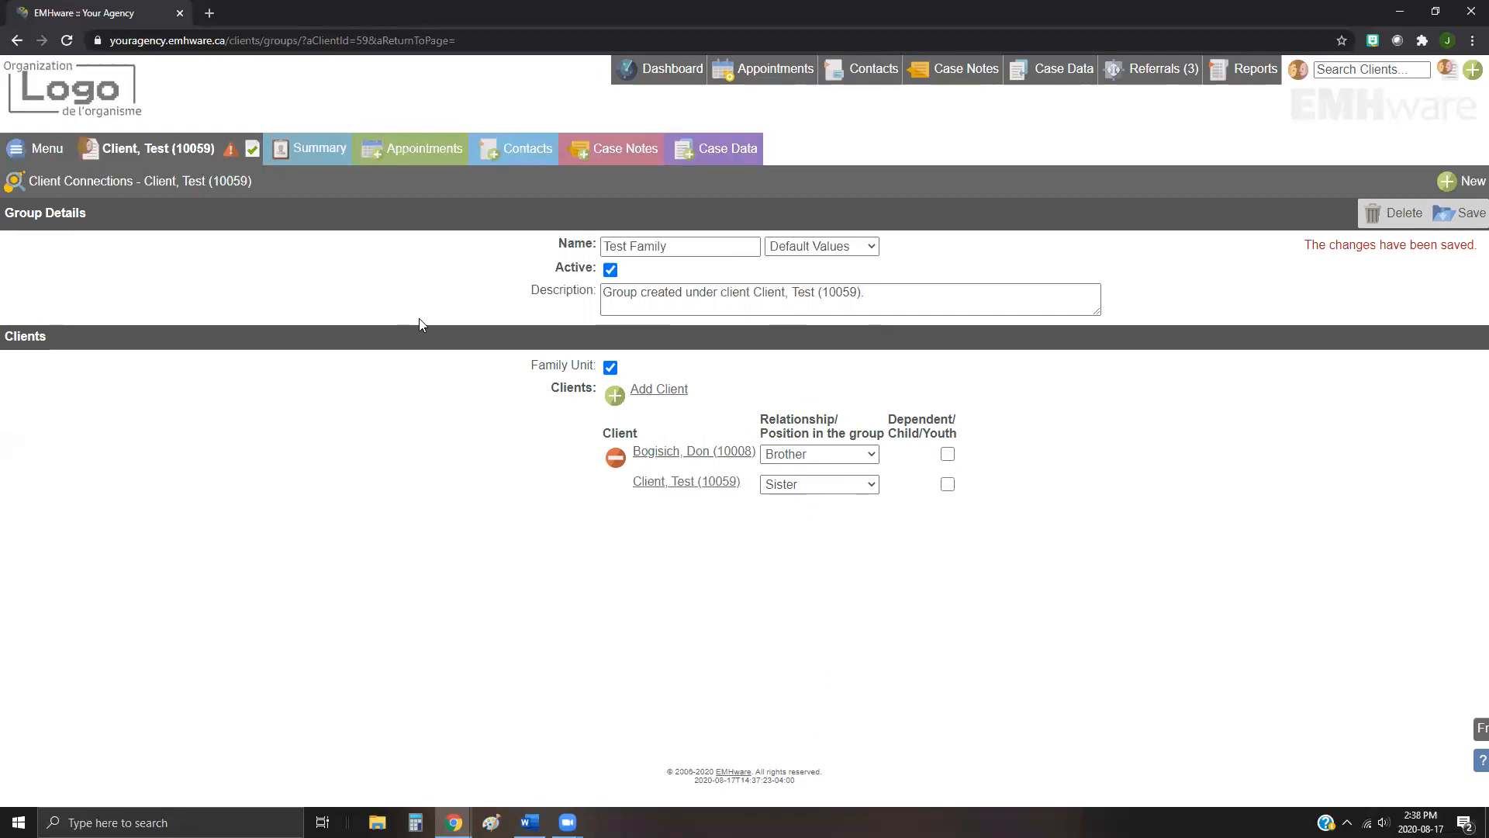
left_click(305, 155)
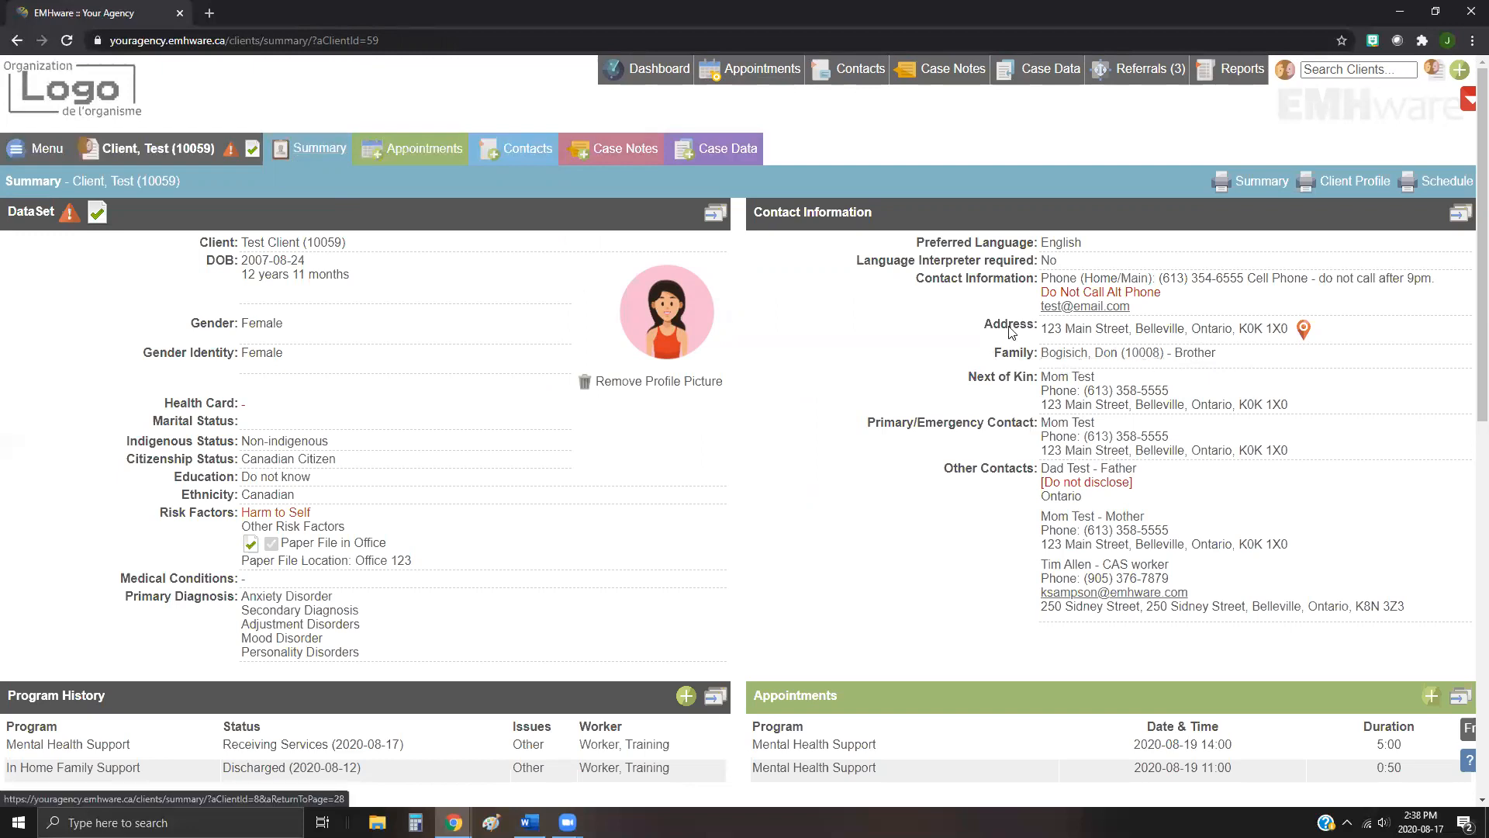
left_click(1083, 362)
Step: Open the client's Lock Box and choose the restriction that only denies workers in the Deny List
left_click(157, 156)
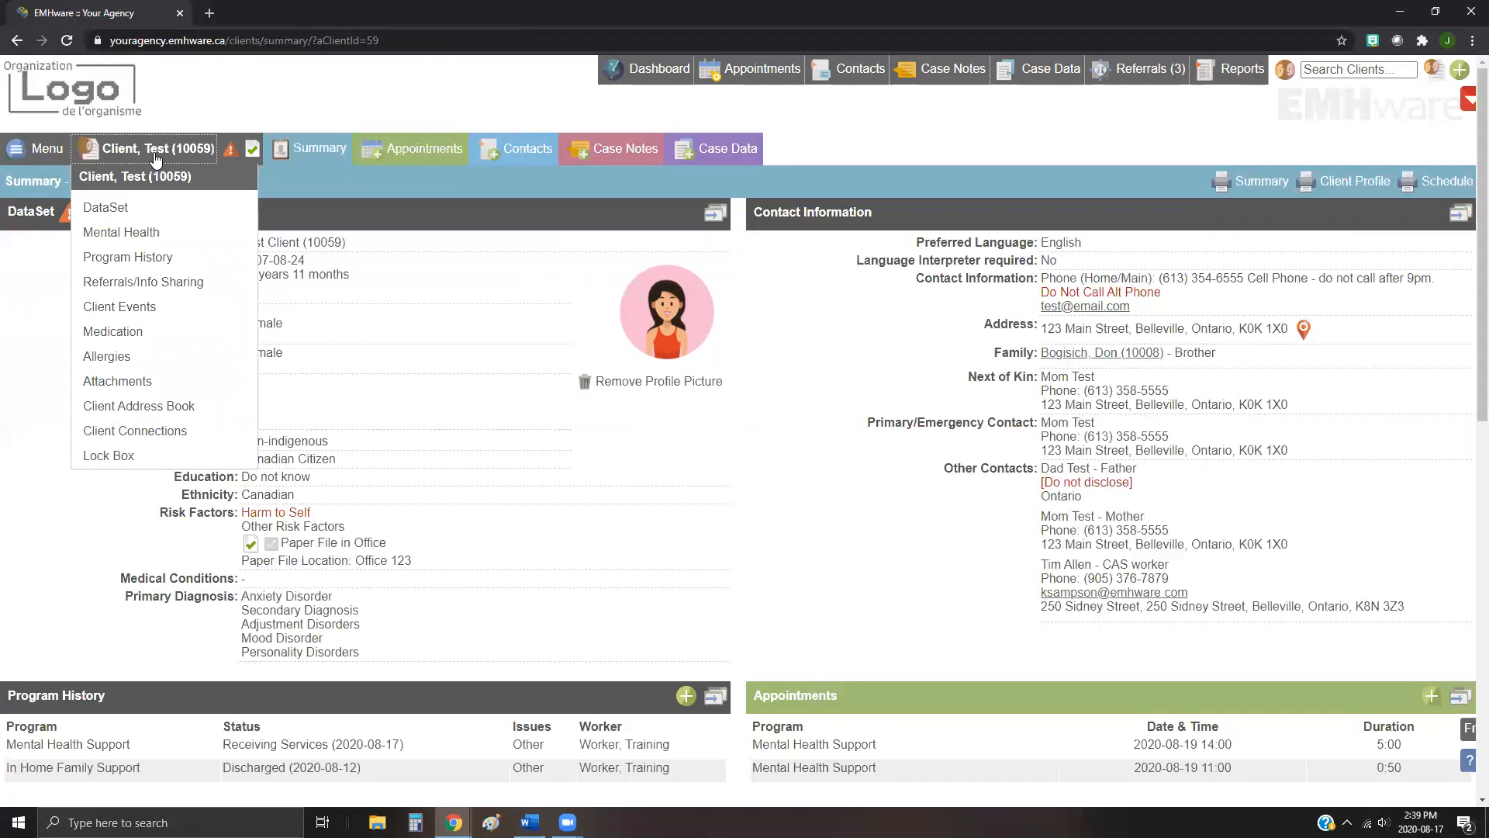
left_click(120, 455)
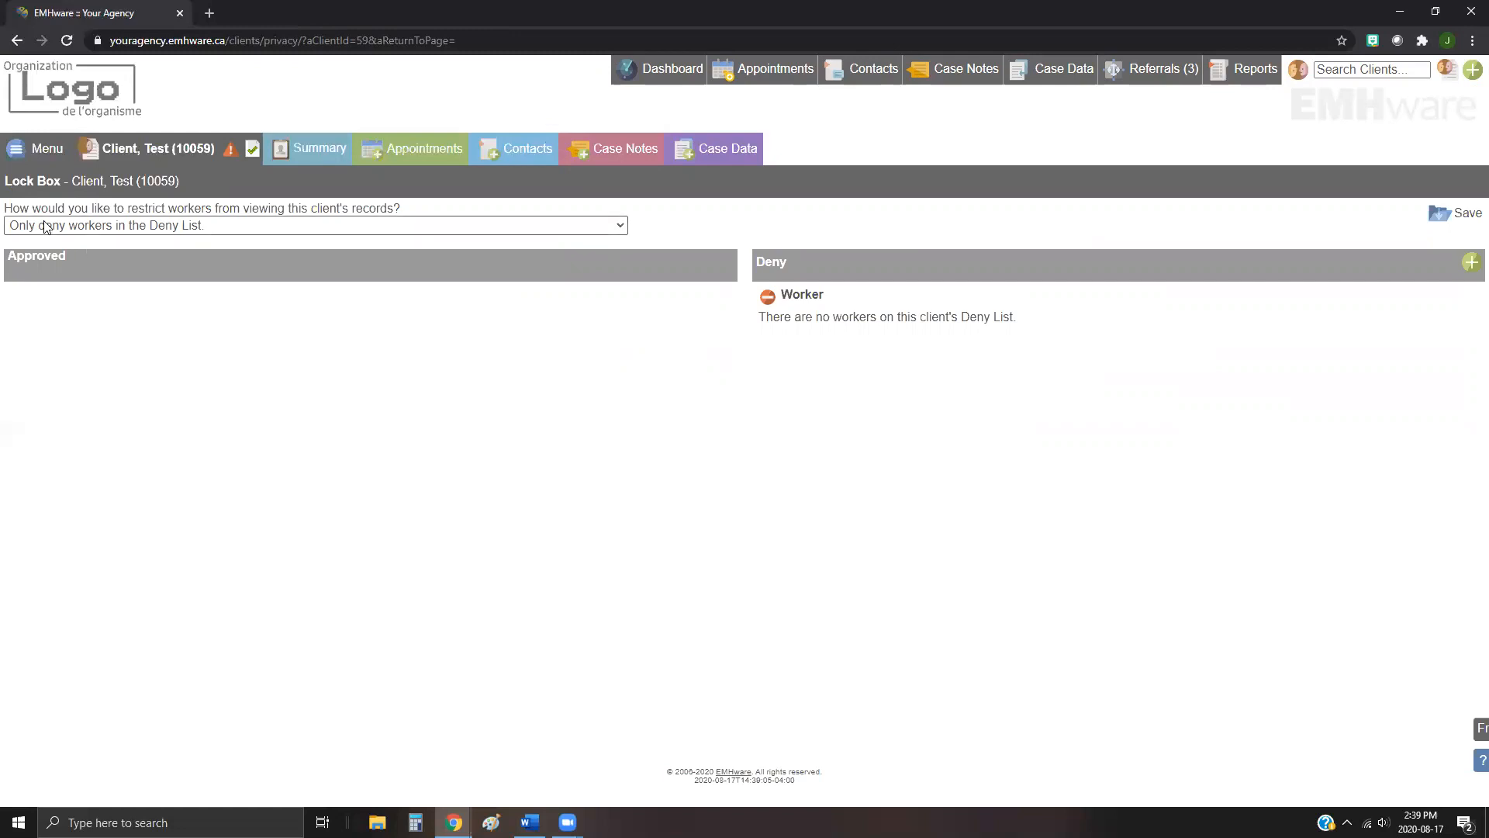
left_click(575, 233)
left_click(263, 243)
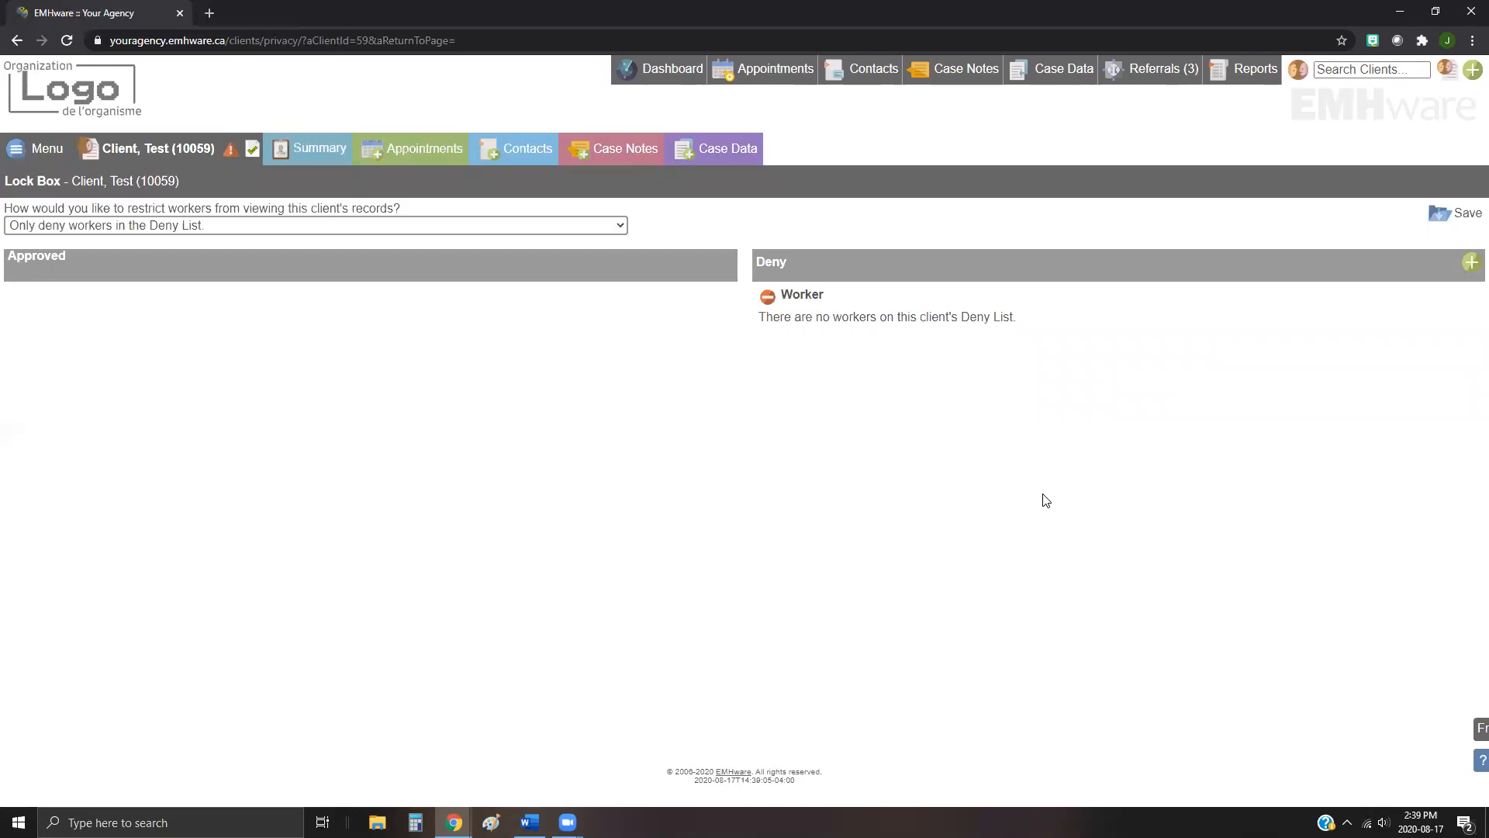
Step: Set the Lock Box restriction to deny all workers except those on the Approved List, and bring up the client's record sections
left_click(557, 228)
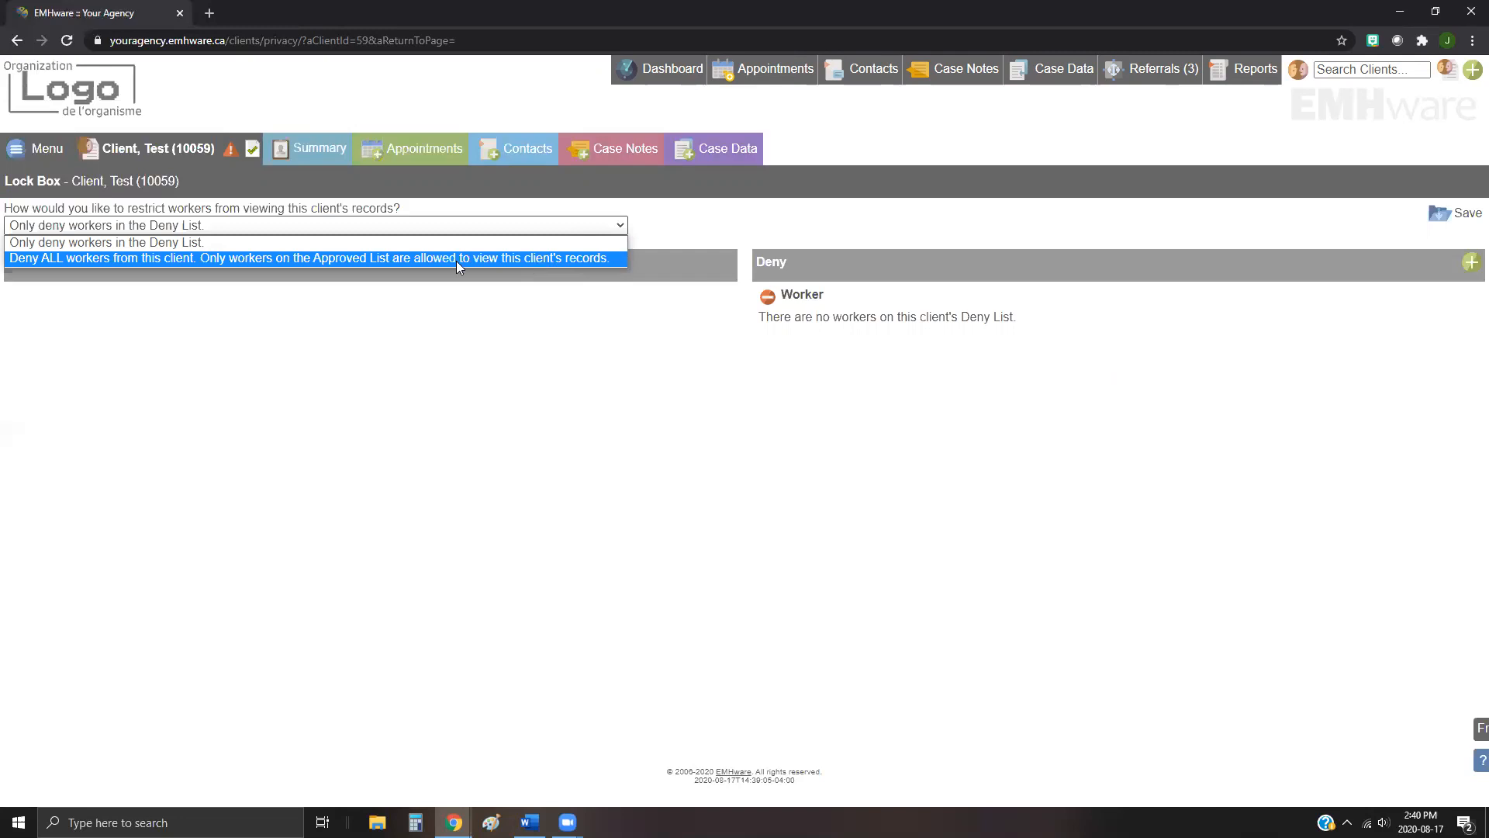
left_click(121, 259)
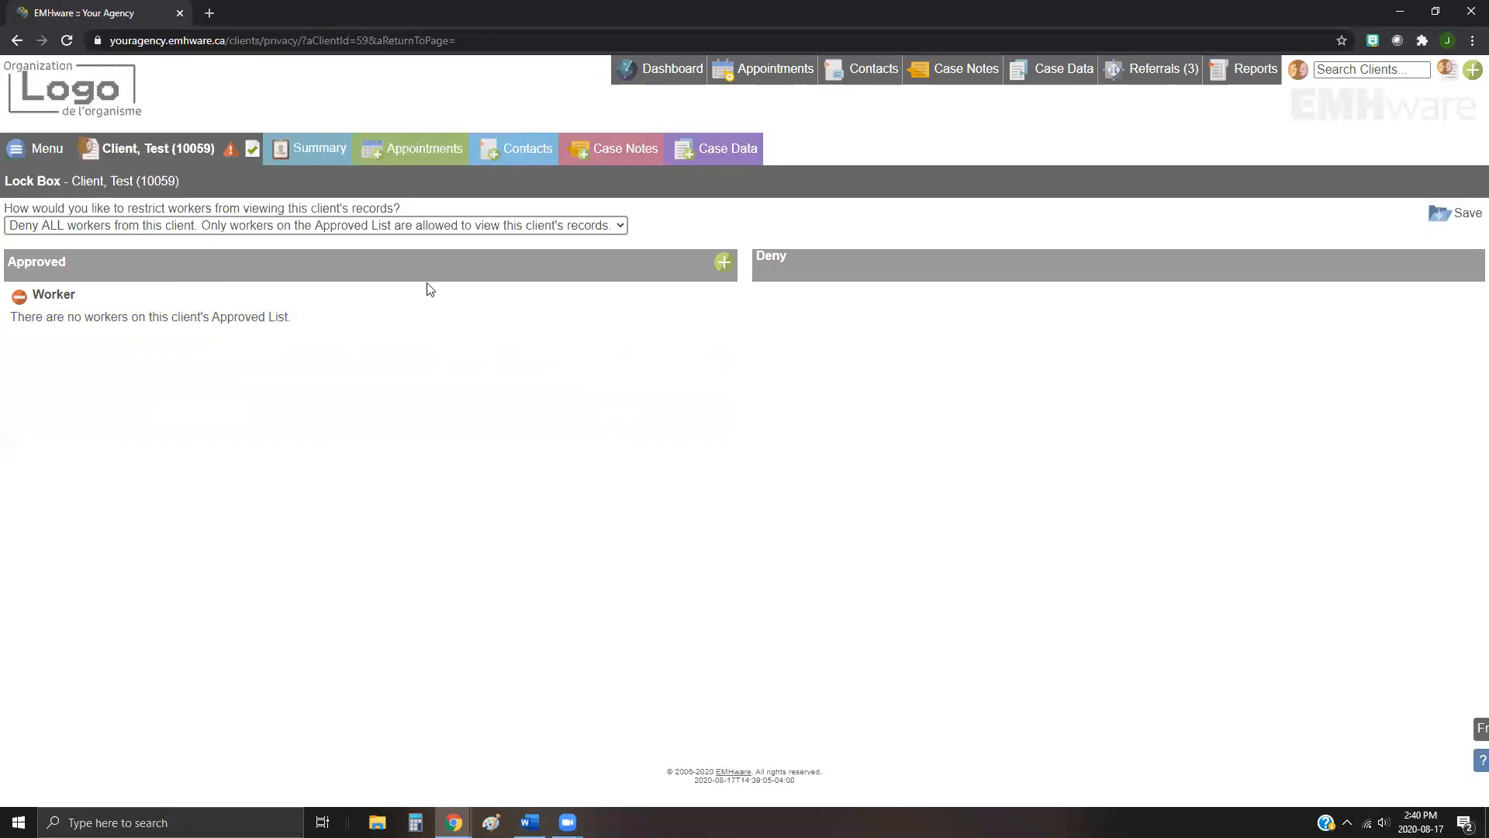
left_click(162, 149)
left_click(139, 154)
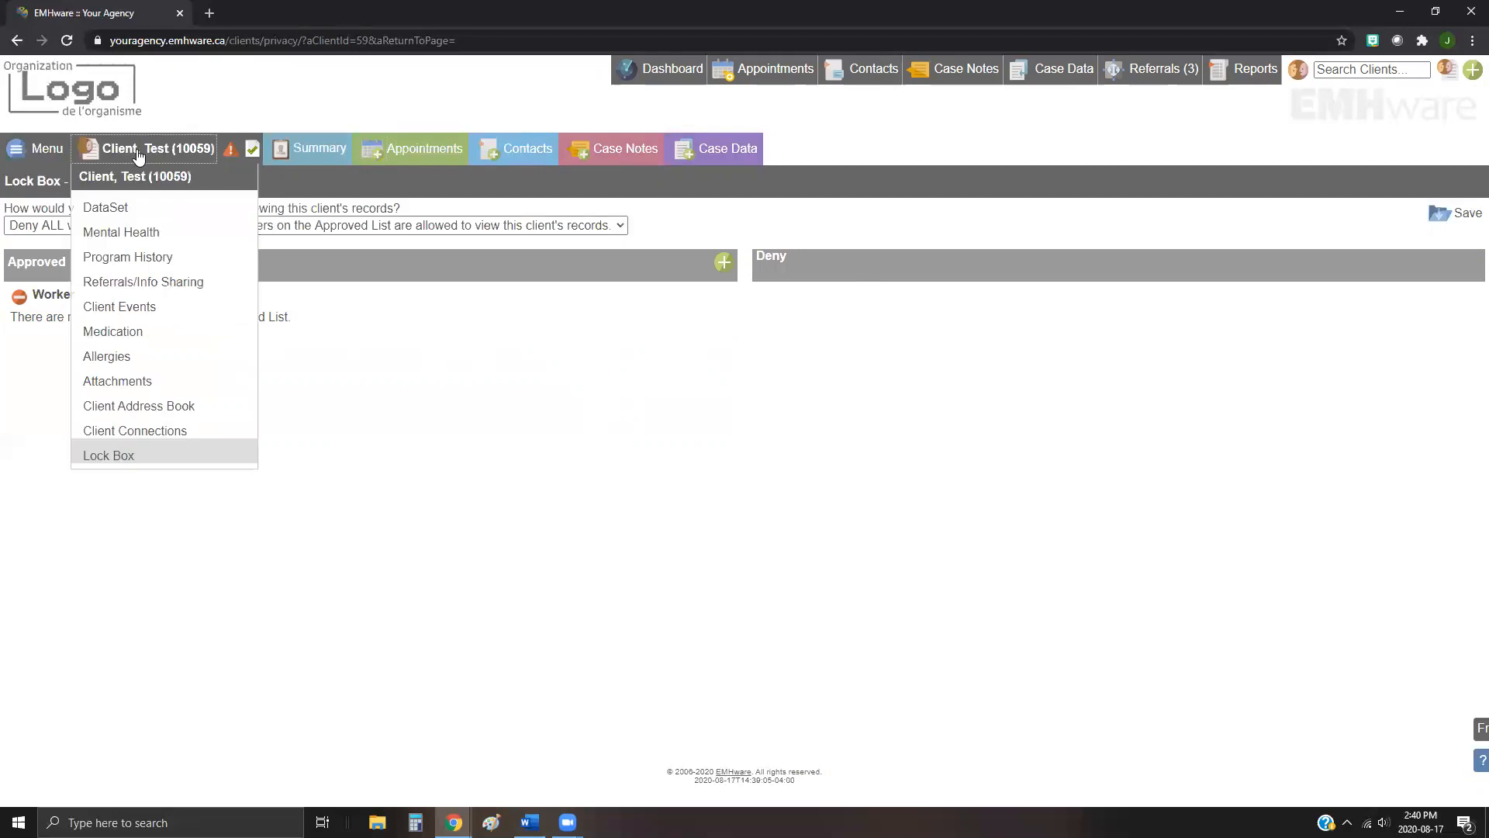